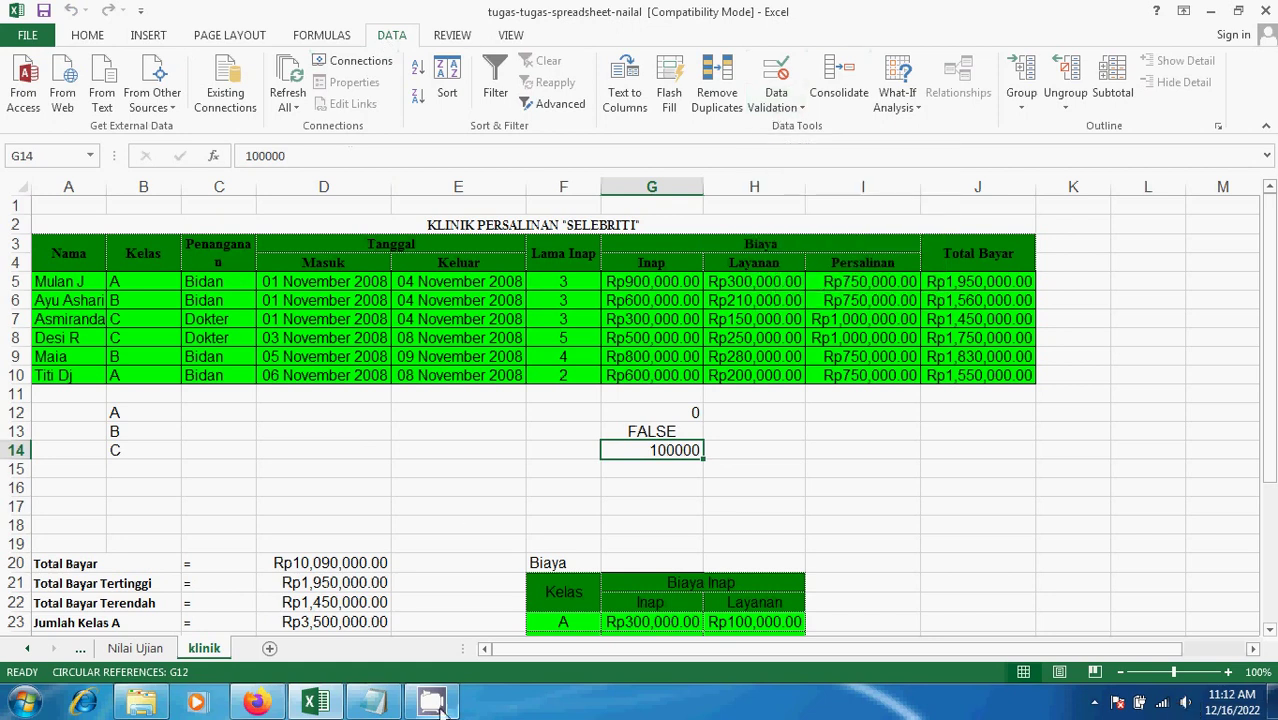
Step: Try to remove the drop-down from cells B12:B18 by clearing the validation circles
click(789, 103)
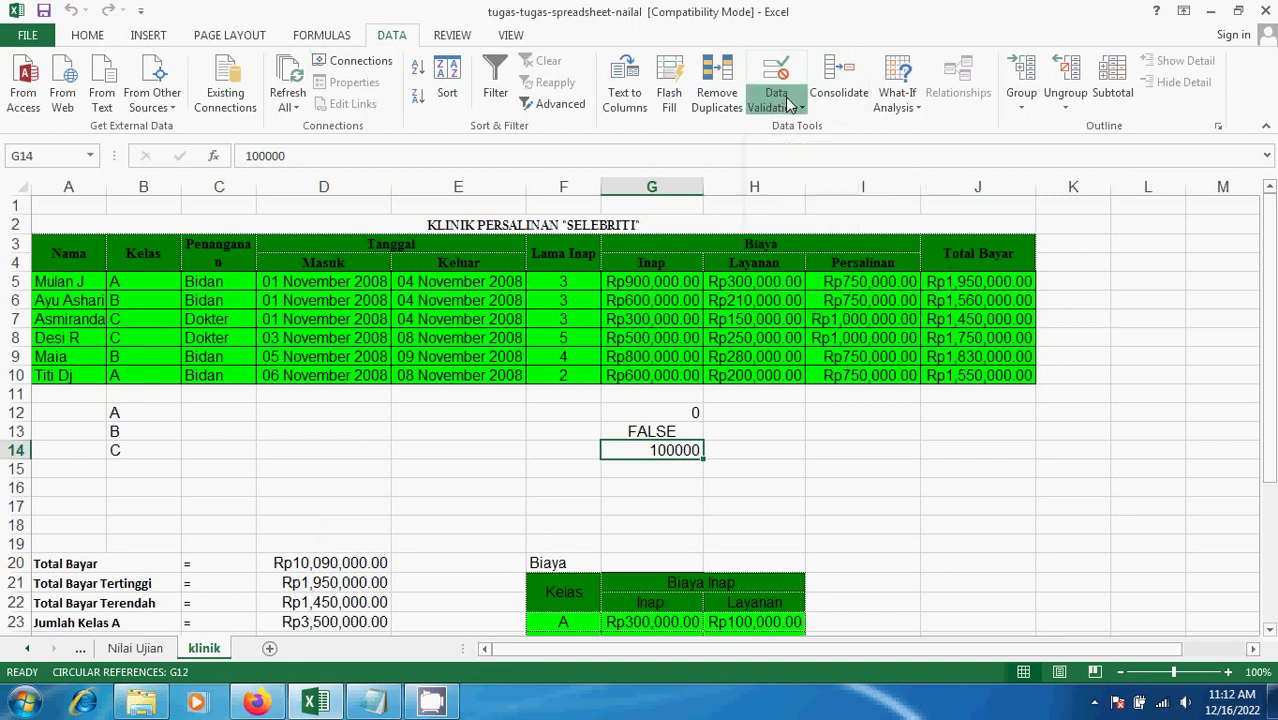
click(251, 487)
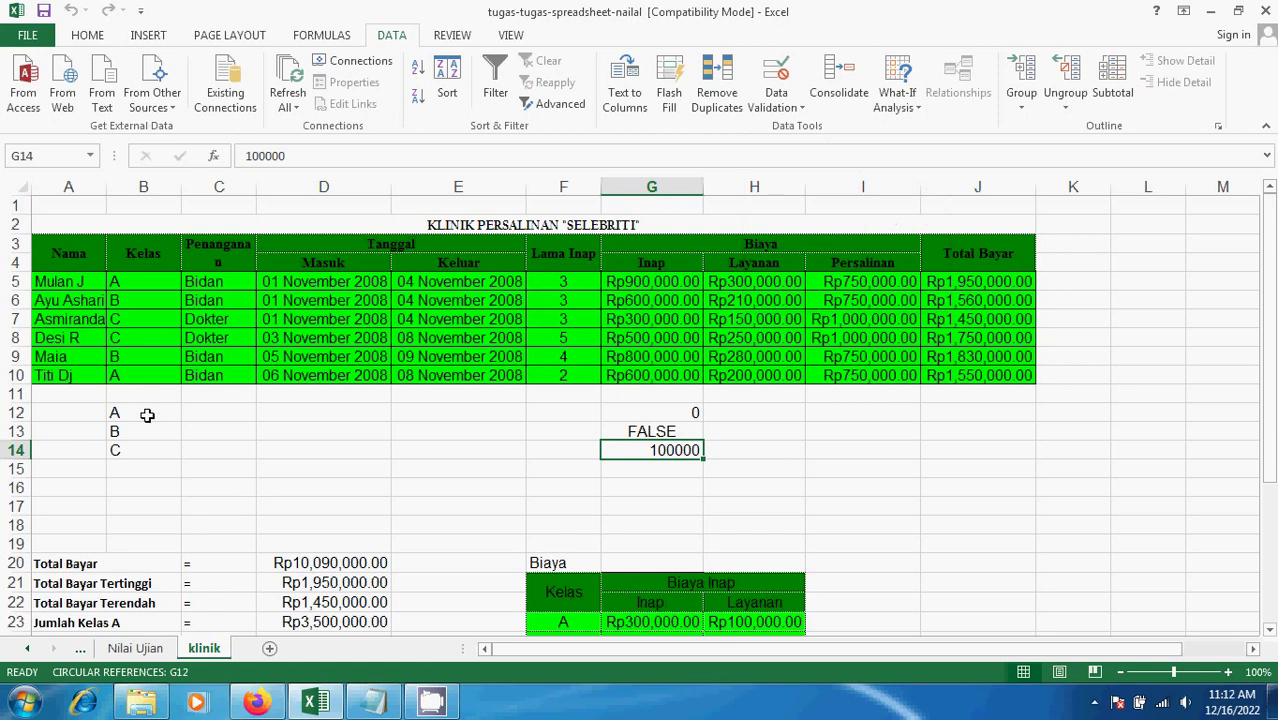
drag(148, 417, 159, 524)
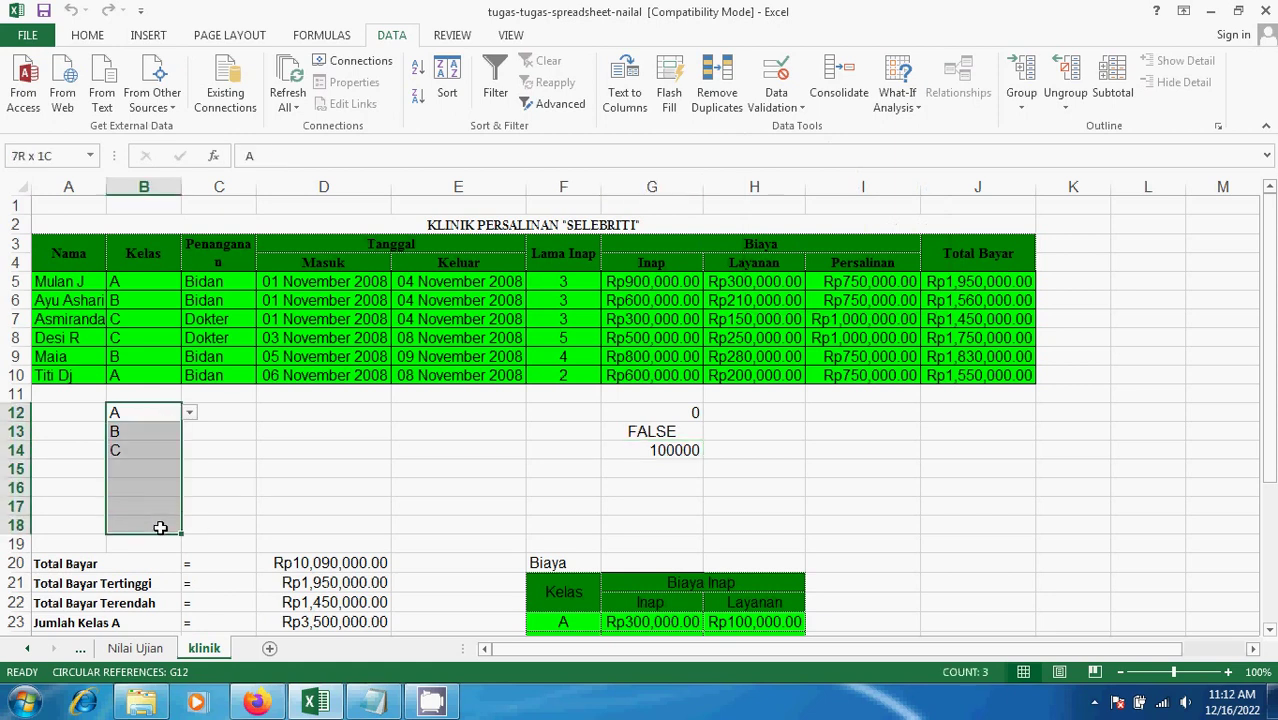
click(776, 100)
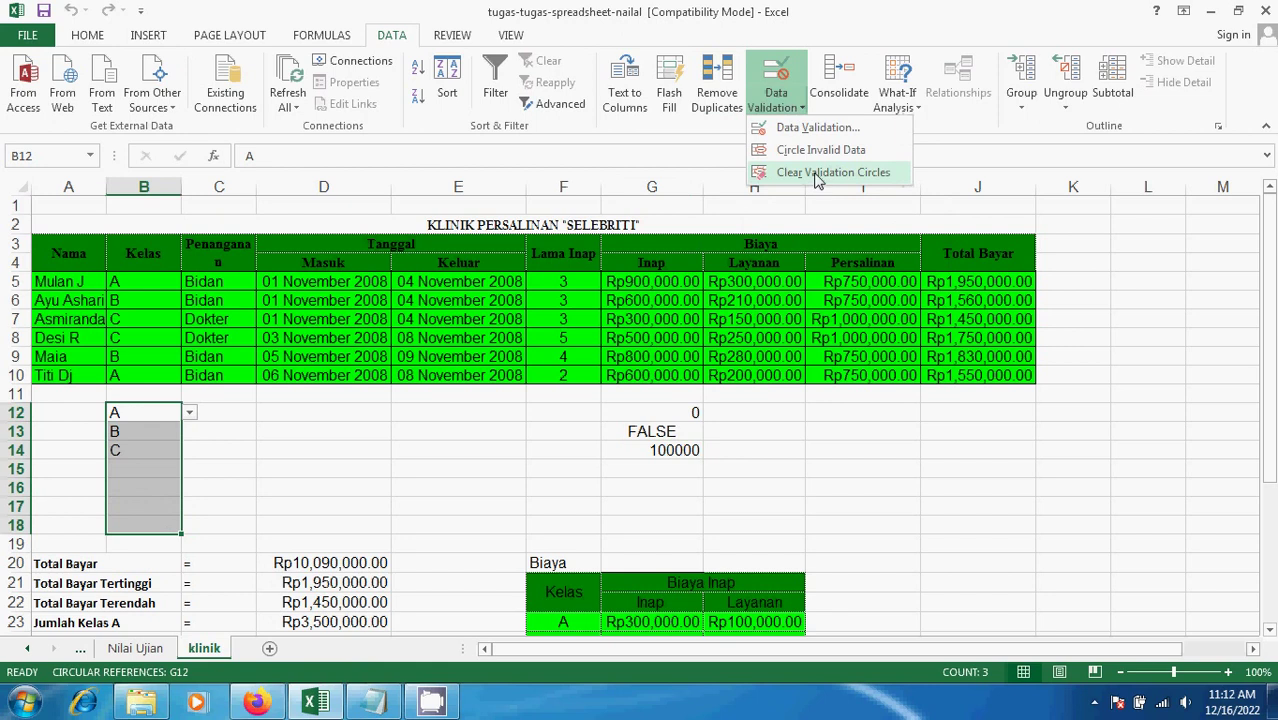
click(817, 175)
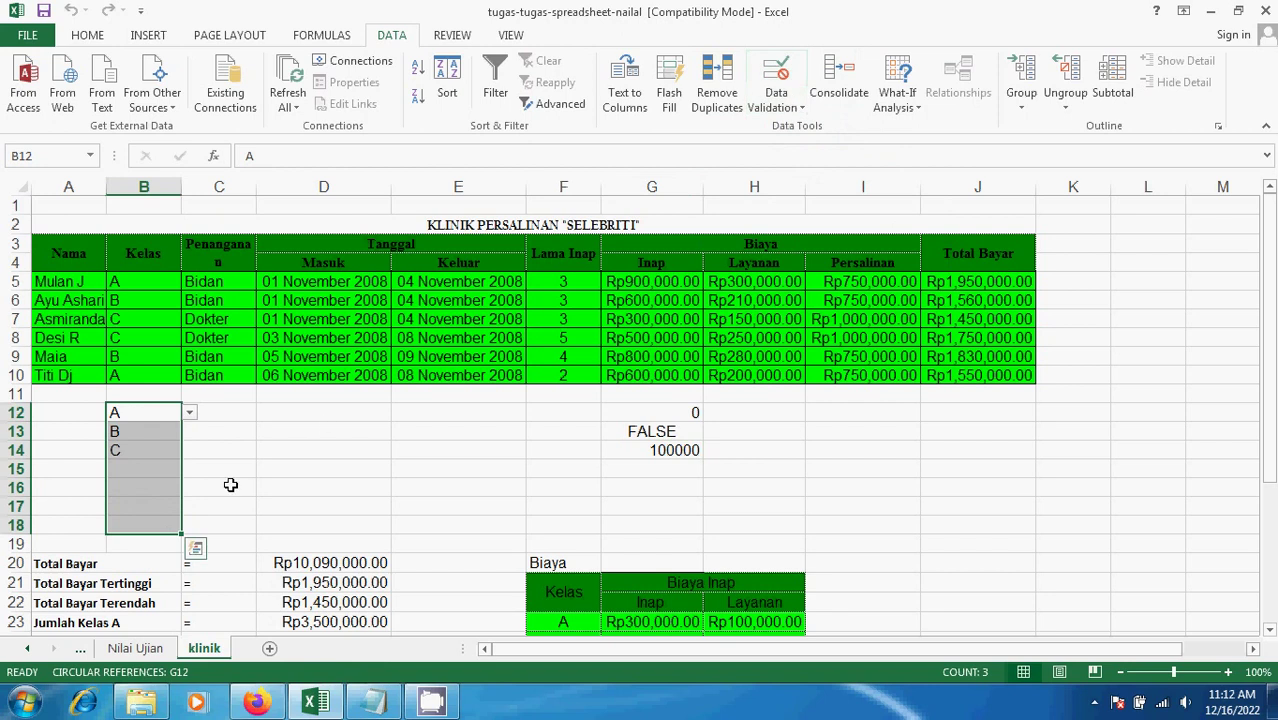
click(155, 491)
click(156, 529)
drag(148, 415, 171, 533)
click(780, 112)
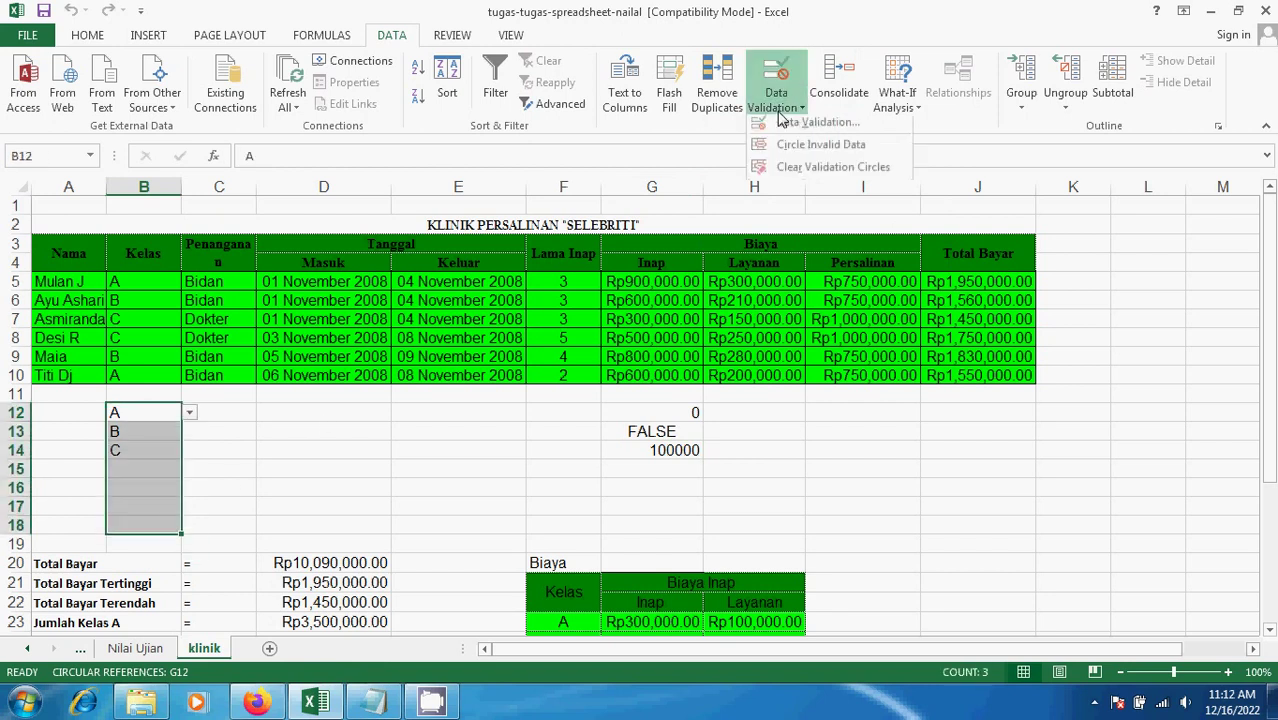
click(808, 173)
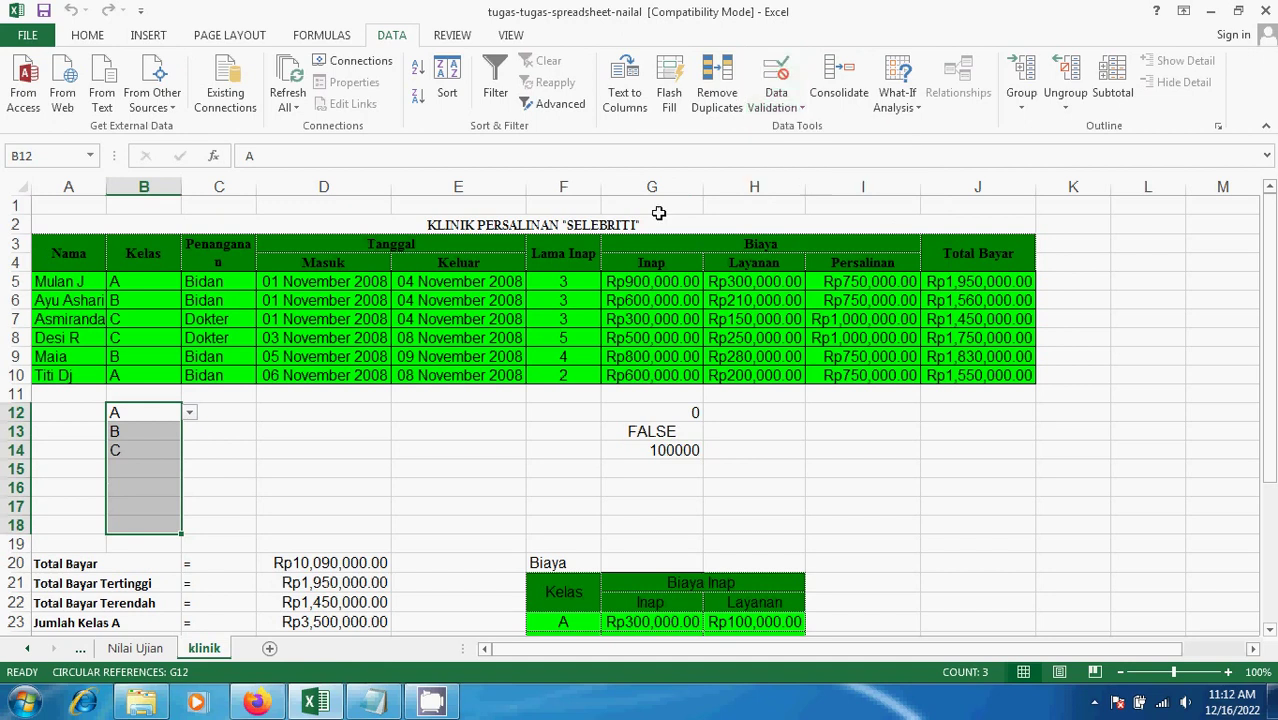
Step: Clear all data validation settings from cells B12:B18 and apply the change
click(778, 107)
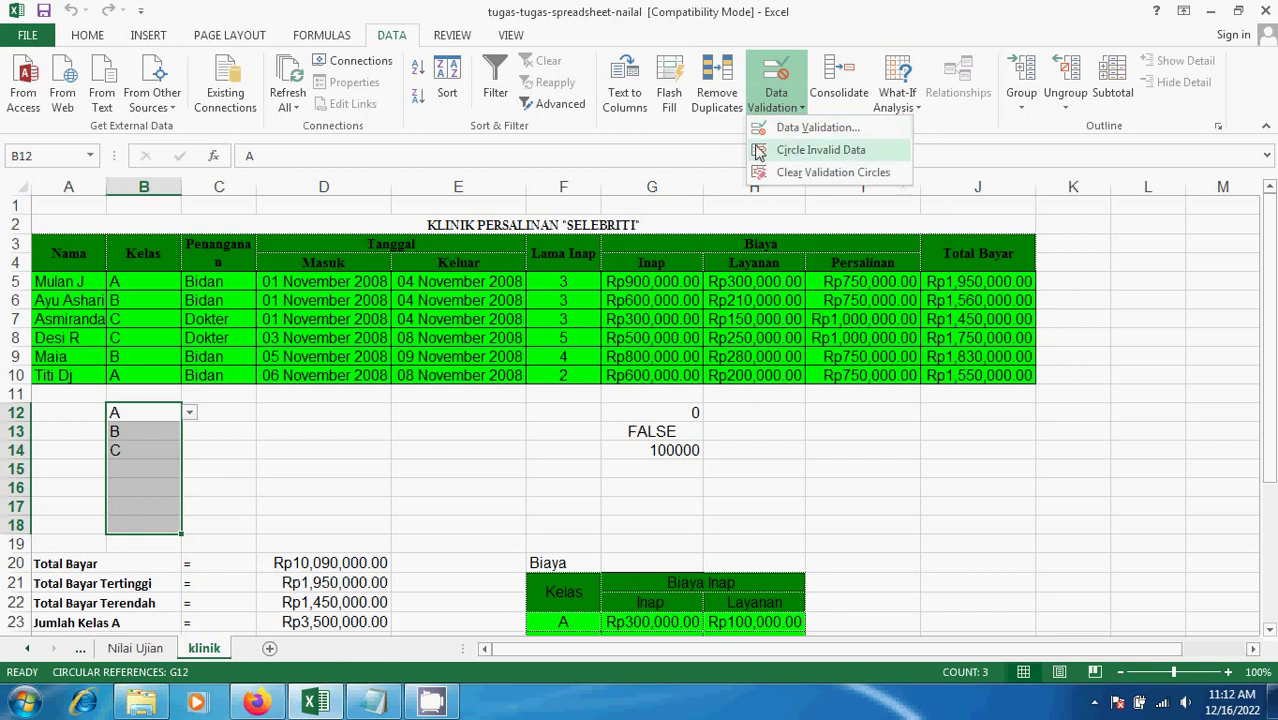
click(785, 135)
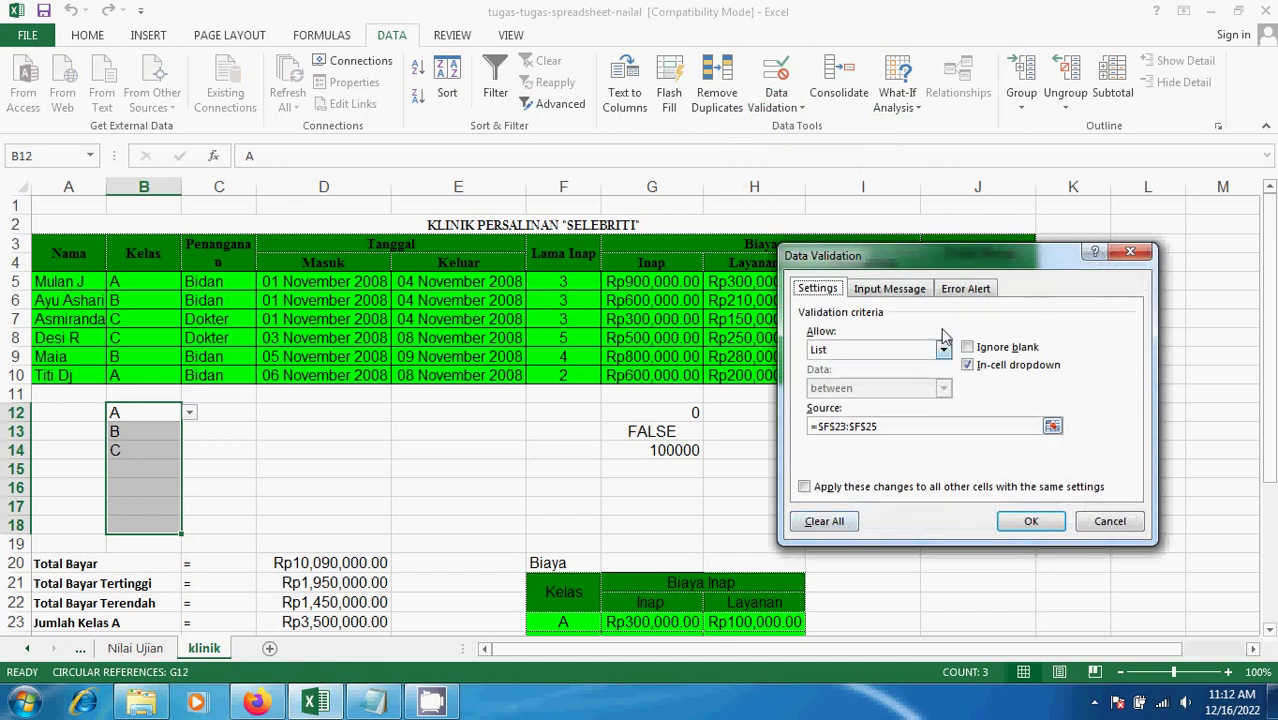
click(887, 289)
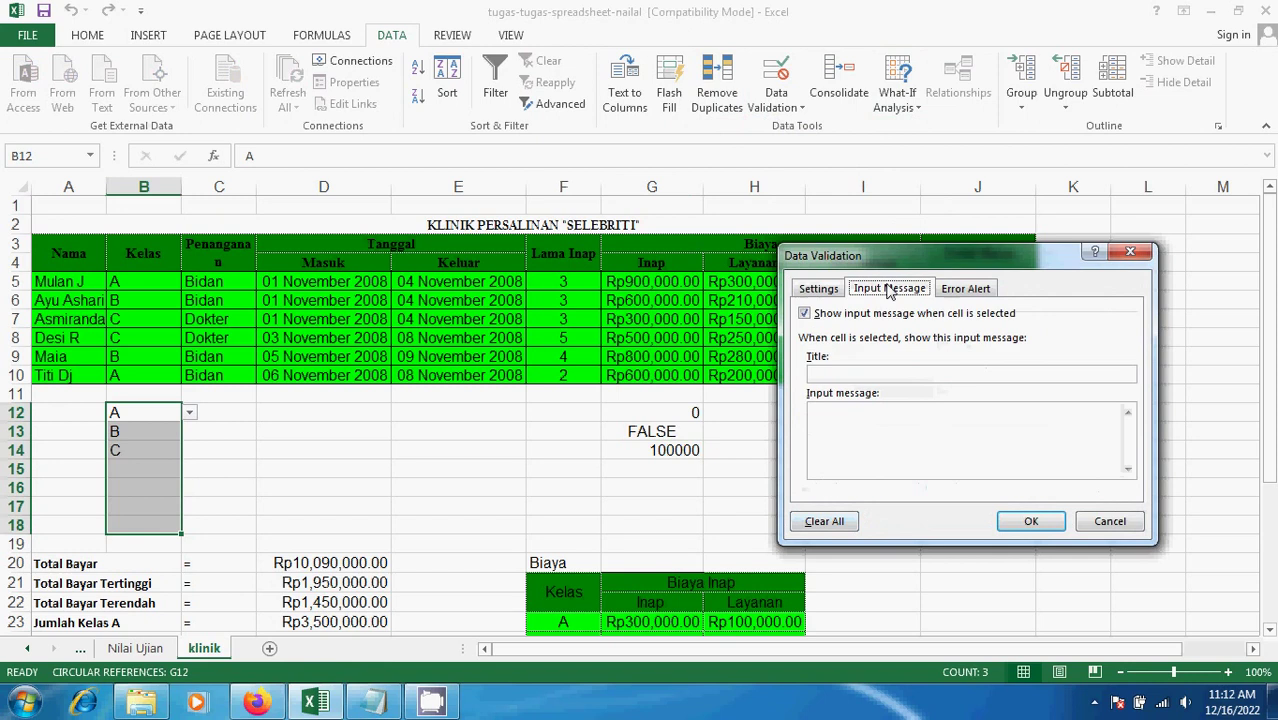
click(826, 521)
click(1030, 522)
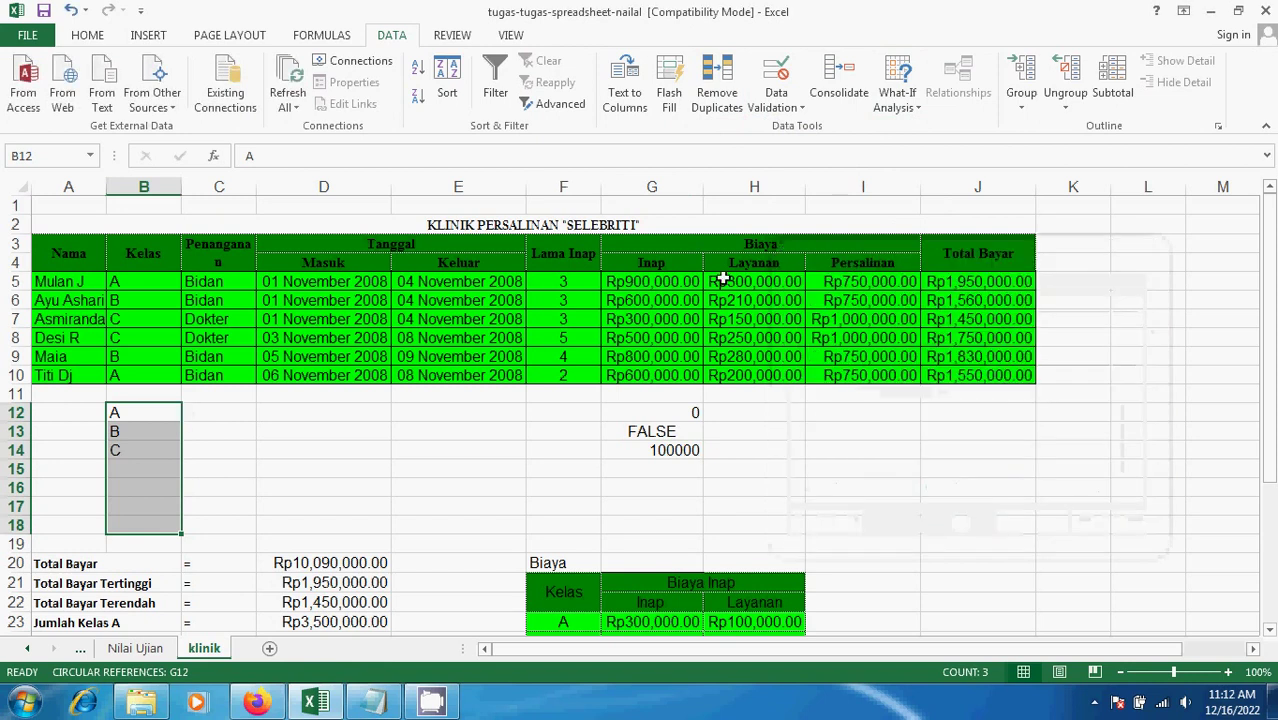
Step: Delete the contents of cells B12:B15
click(776, 103)
click(162, 416)
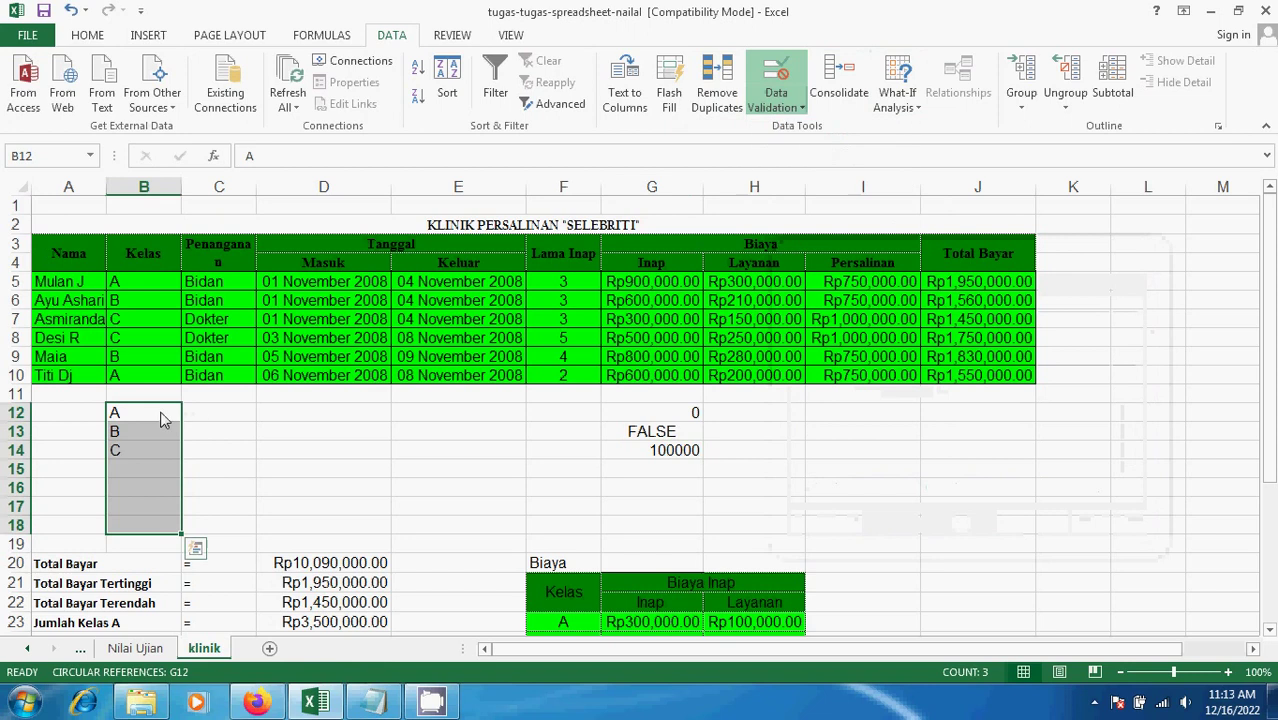
click(166, 433)
click(149, 466)
drag(143, 416, 145, 465)
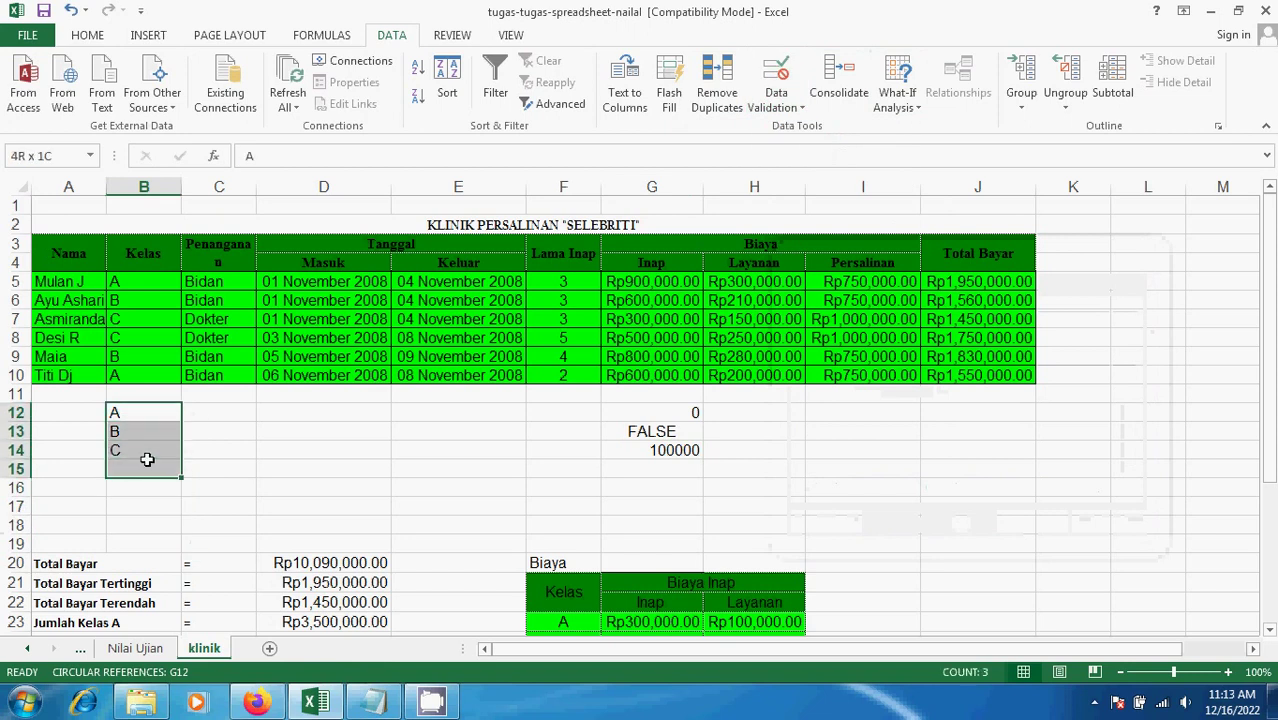
key(Delete)
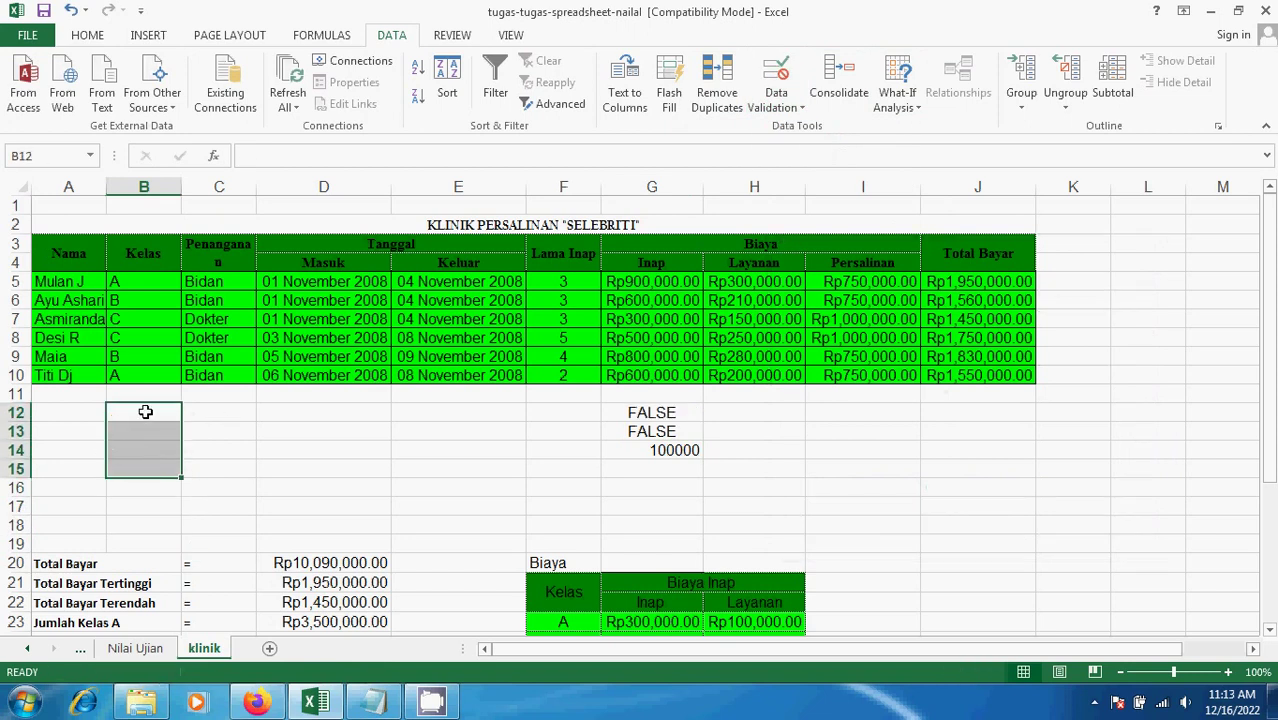
Step: Examine which types of validation criteria can be allowed for cells B12:B18, without changing the settings
drag(145, 409, 158, 521)
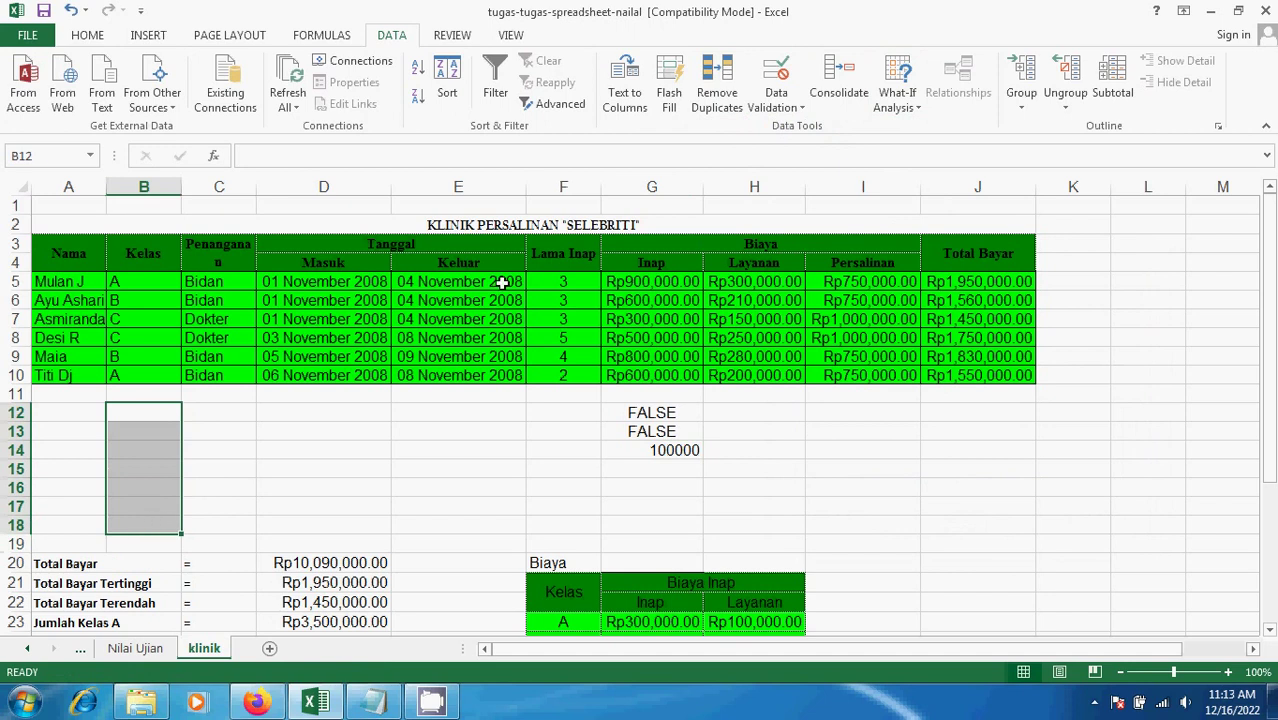
click(777, 104)
click(818, 128)
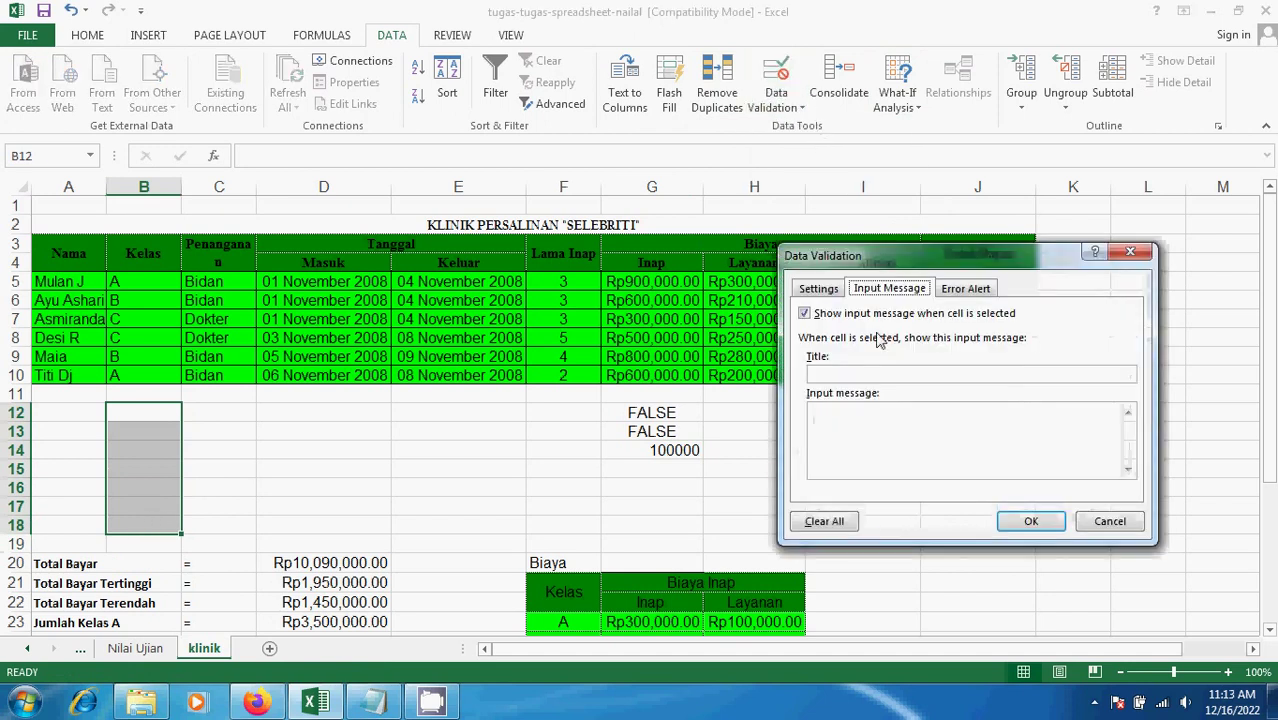
click(820, 289)
click(942, 350)
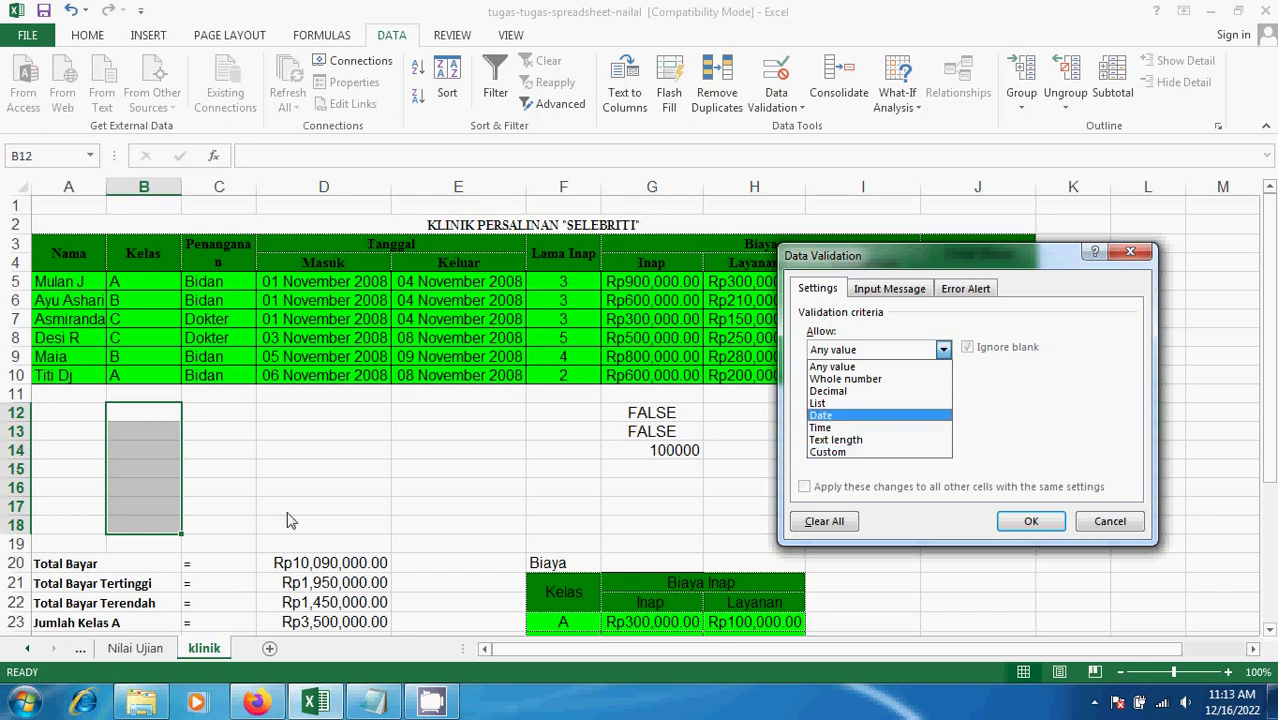
click(1110, 518)
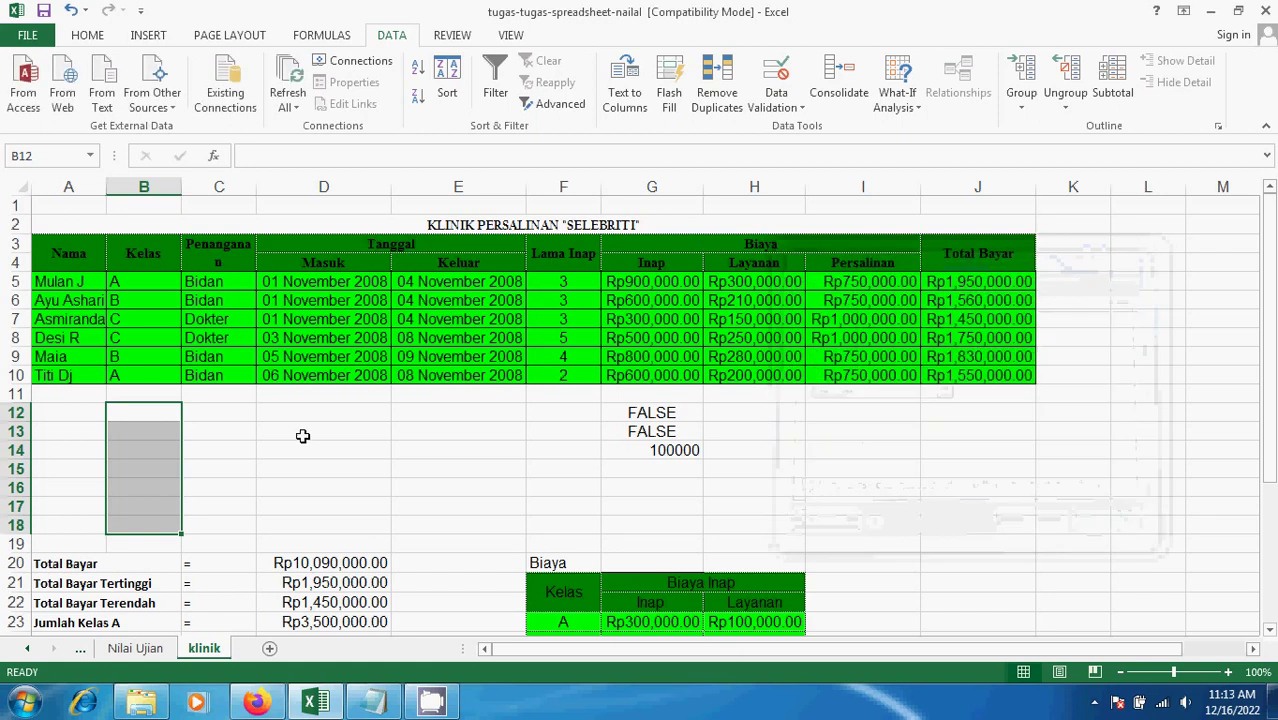
Step: Set a data validation rule for cells A12:A18 allowing text length between 2 and 10
drag(64, 406, 74, 527)
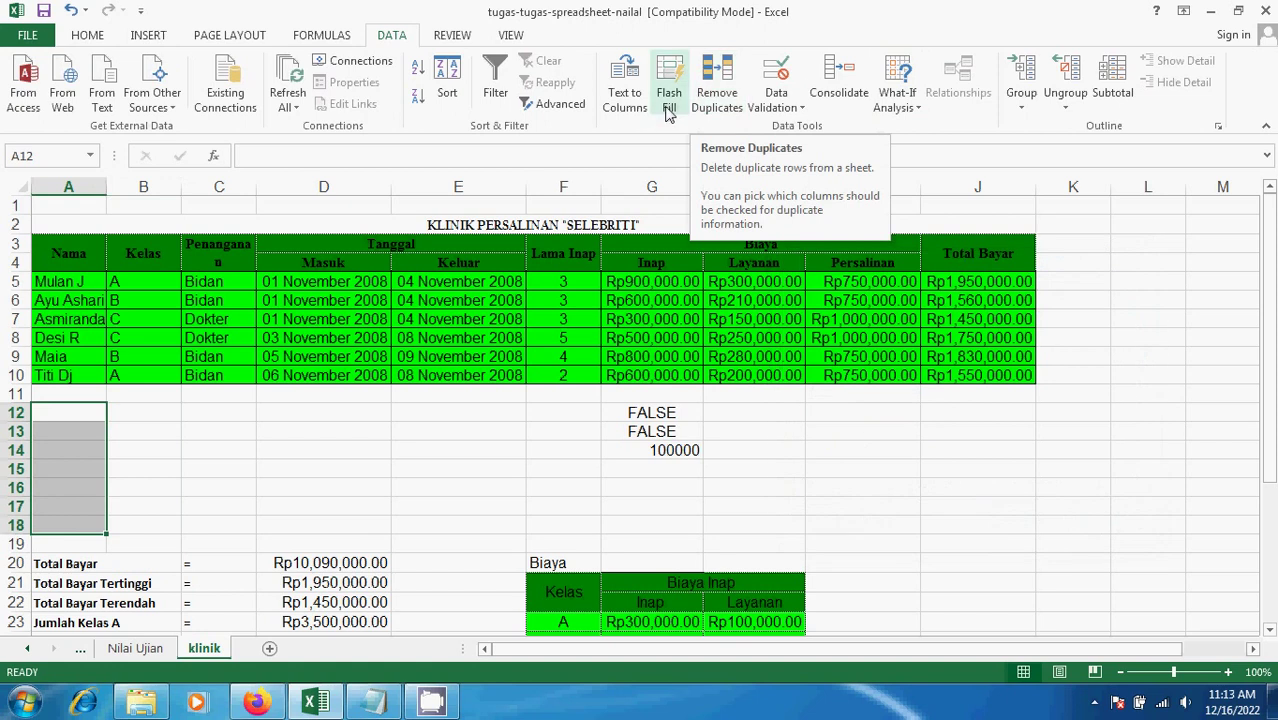
click(790, 105)
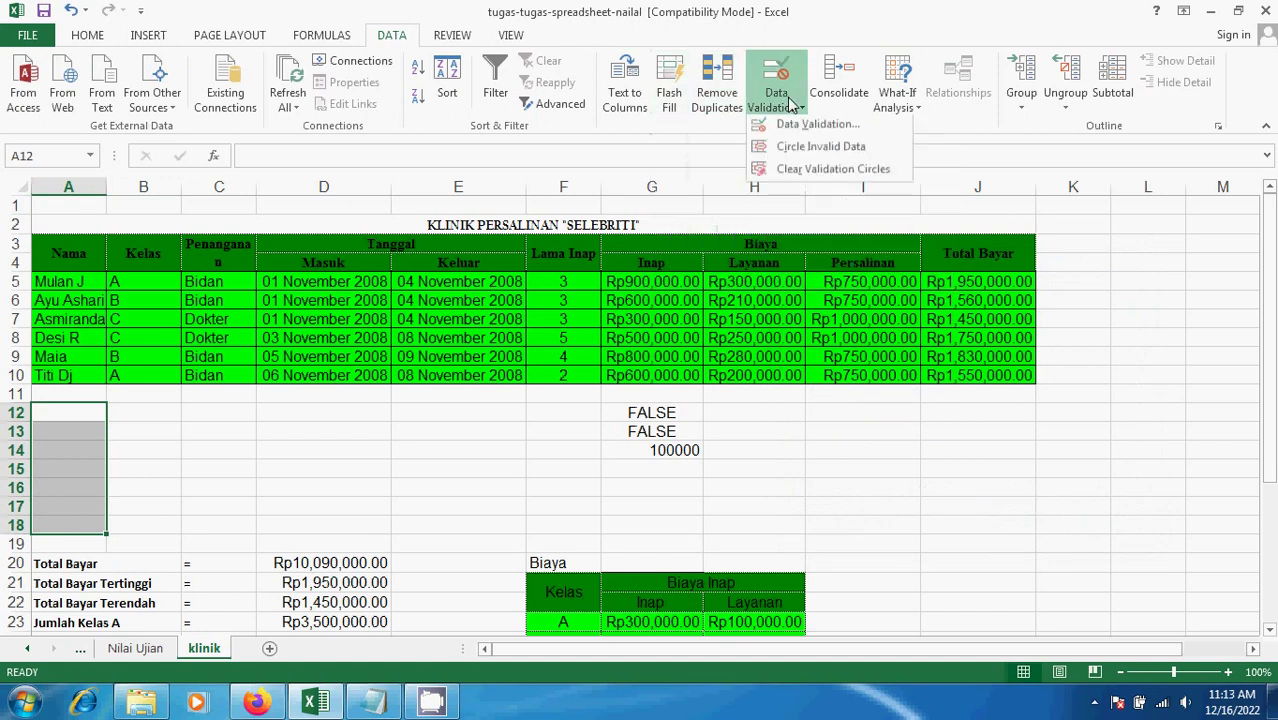
click(815, 124)
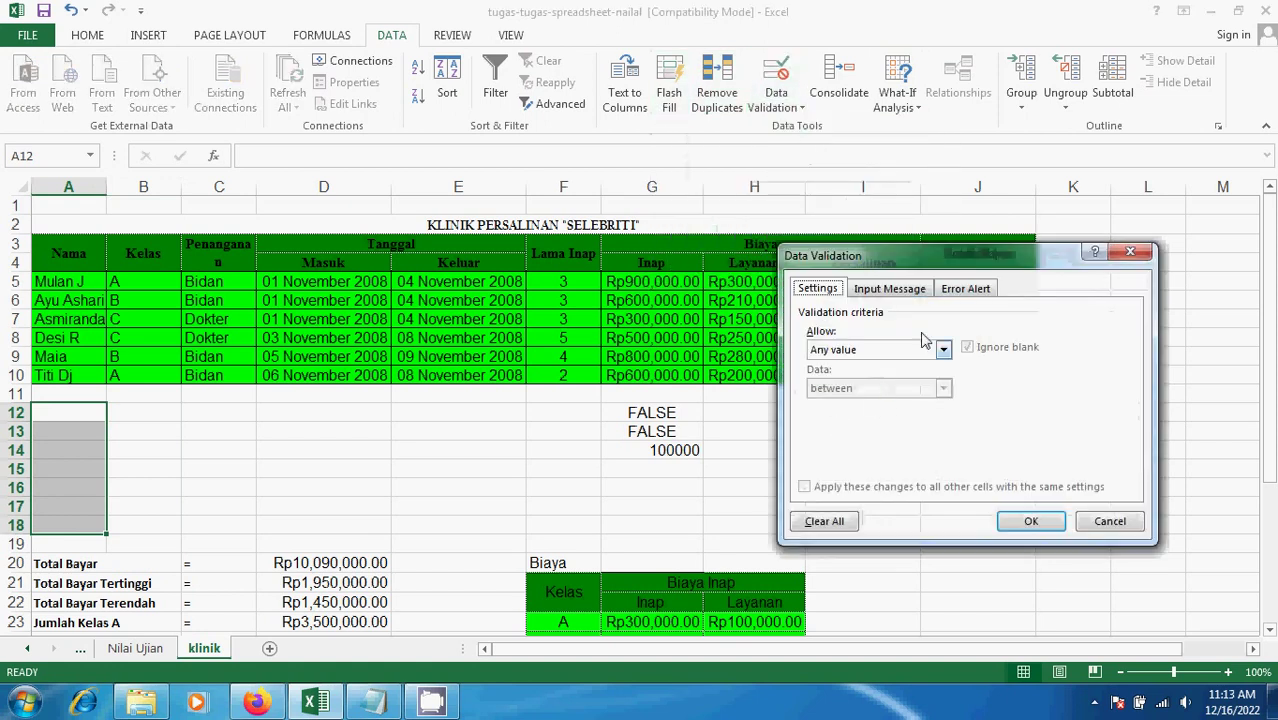
click(910, 352)
click(880, 440)
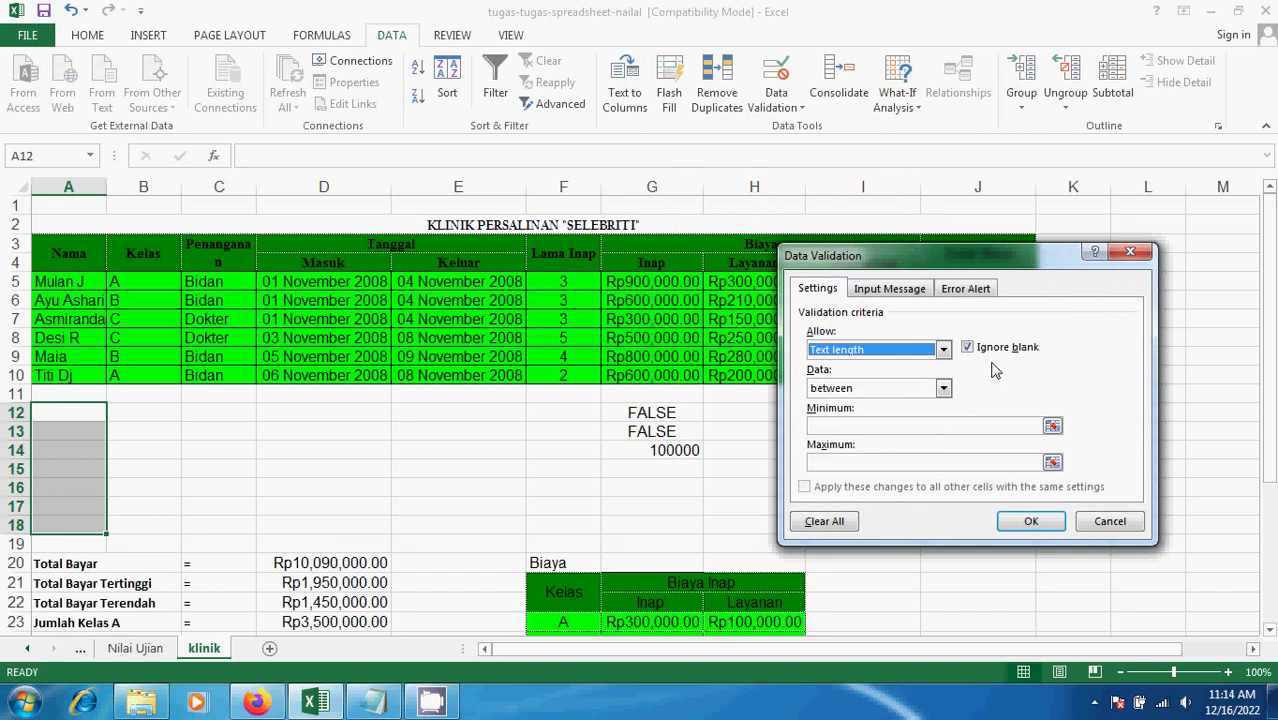
click(896, 425)
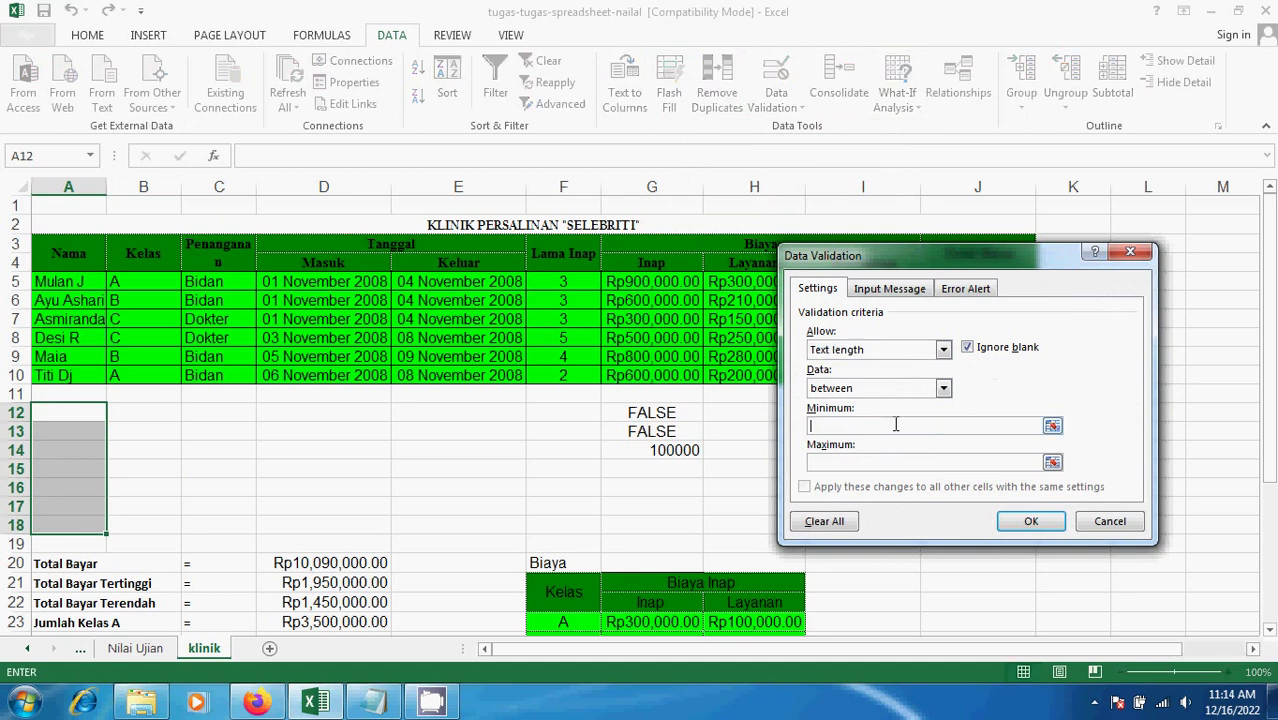
text(2)
click(860, 460)
text(10)
Step: Give the validation rule an input message titled "KETERANGAN" with the text "masukkan nama panggilan 2-10 huruf"
click(874, 292)
click(843, 375)
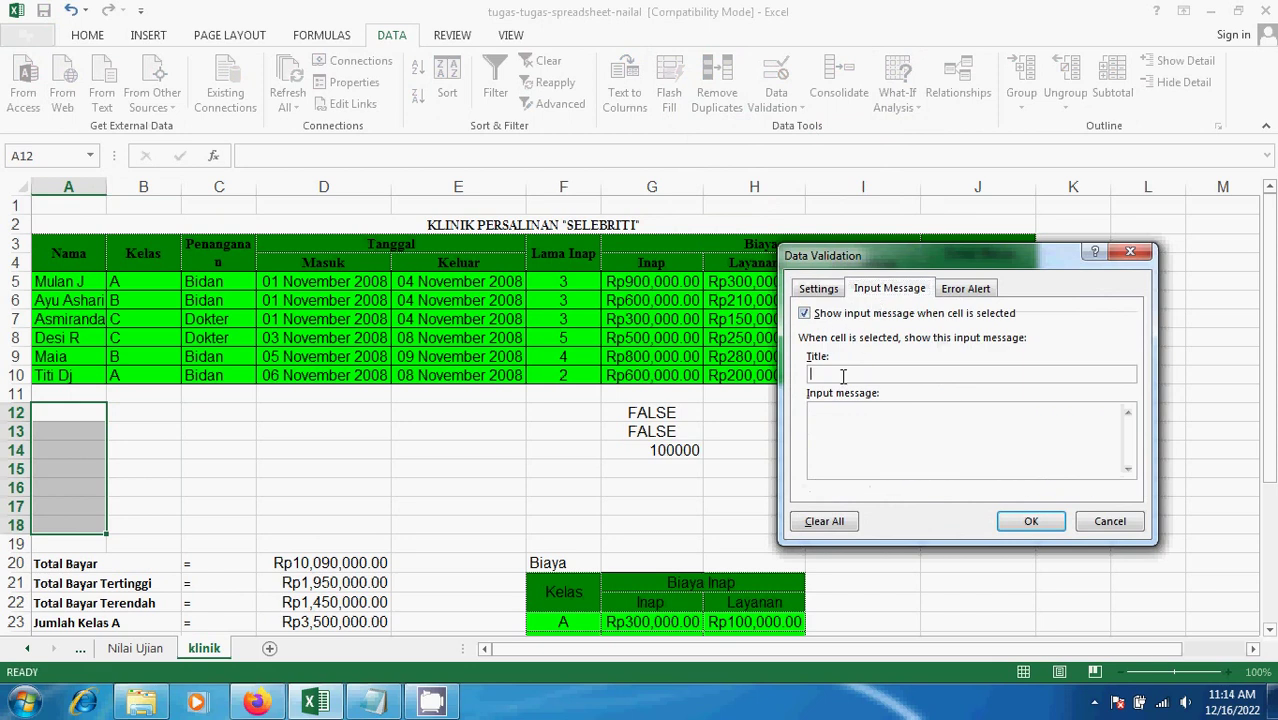
key(Caps_Lock)
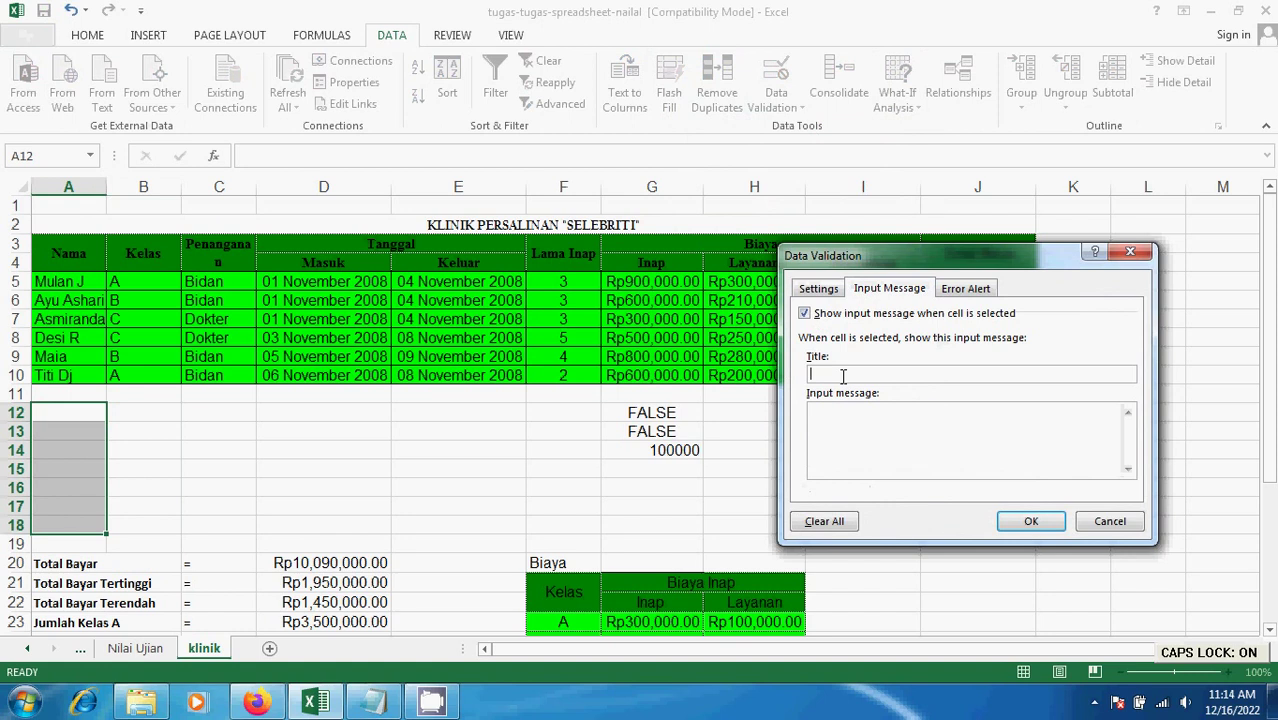
text(KETERA)
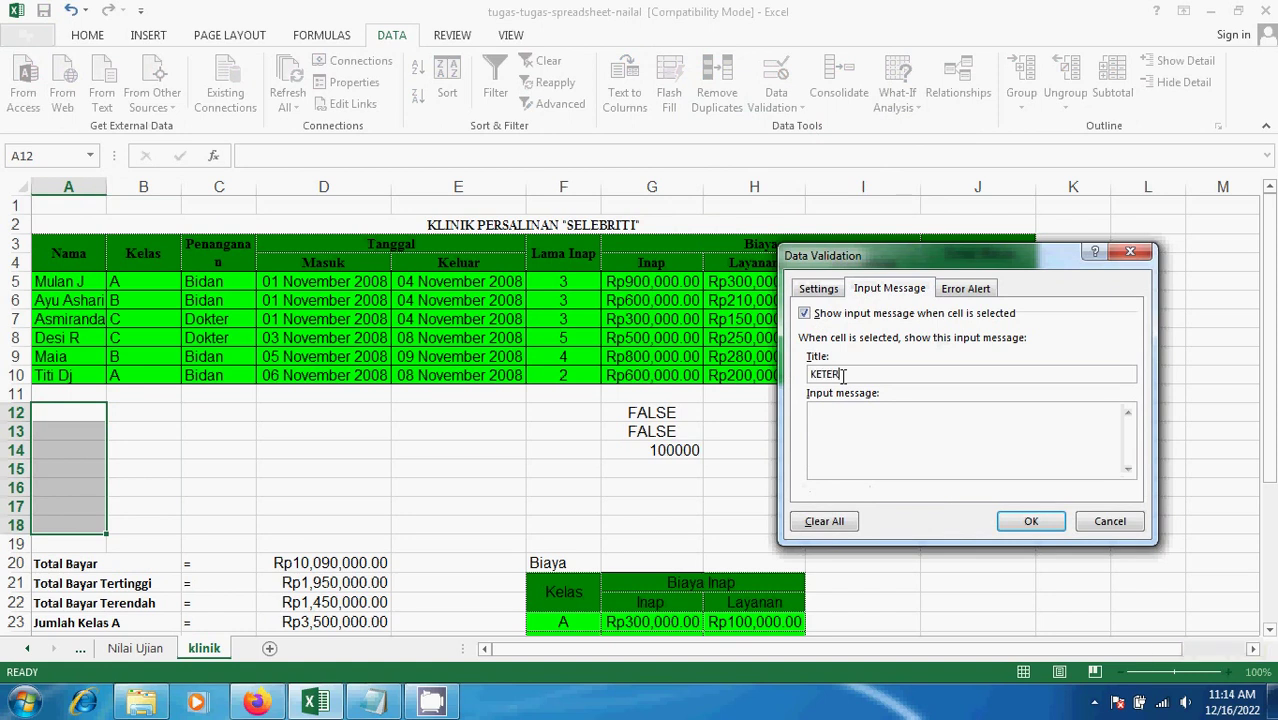
text(NGAN)
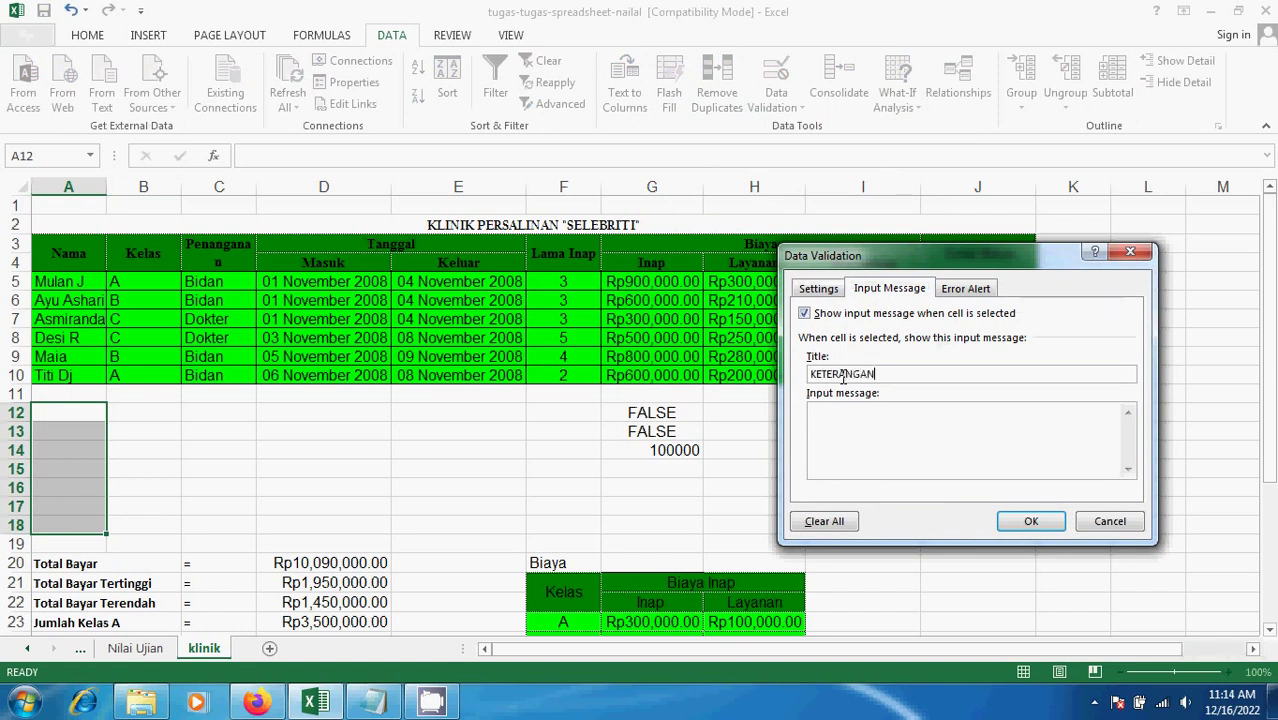
click(873, 435)
key(Caps_Lock)
text(m)
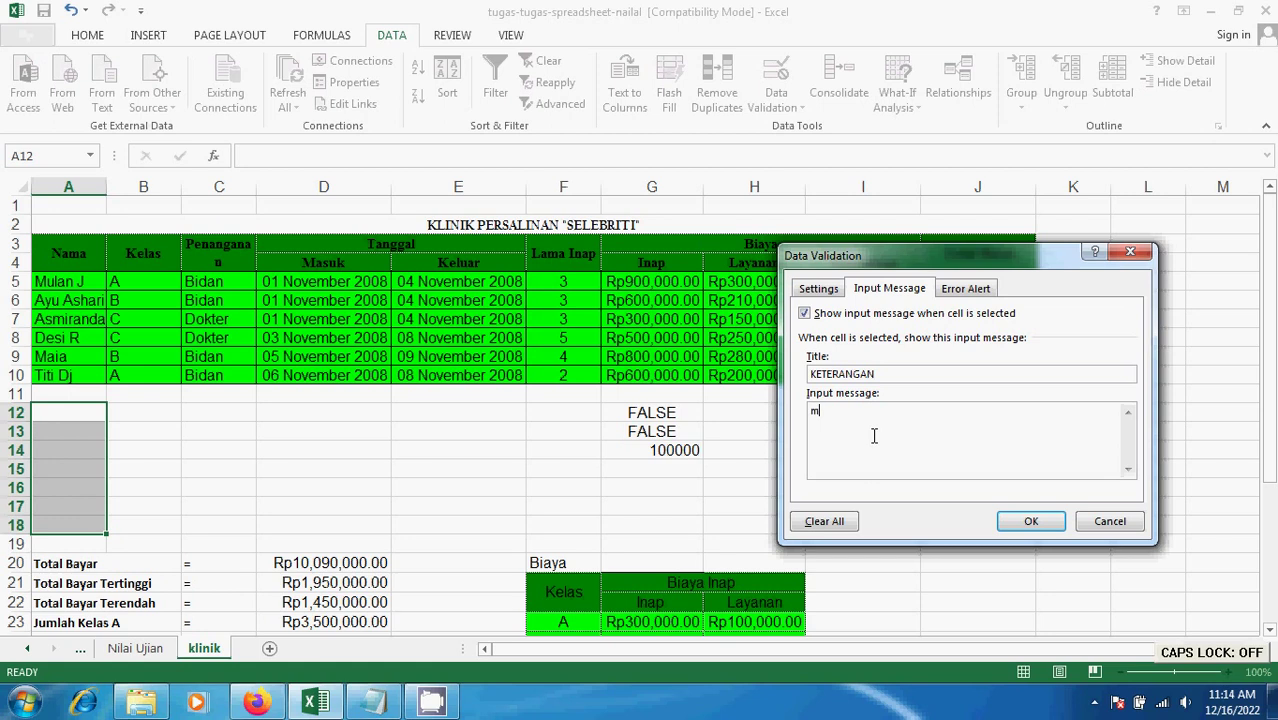
text(asukkan nama )
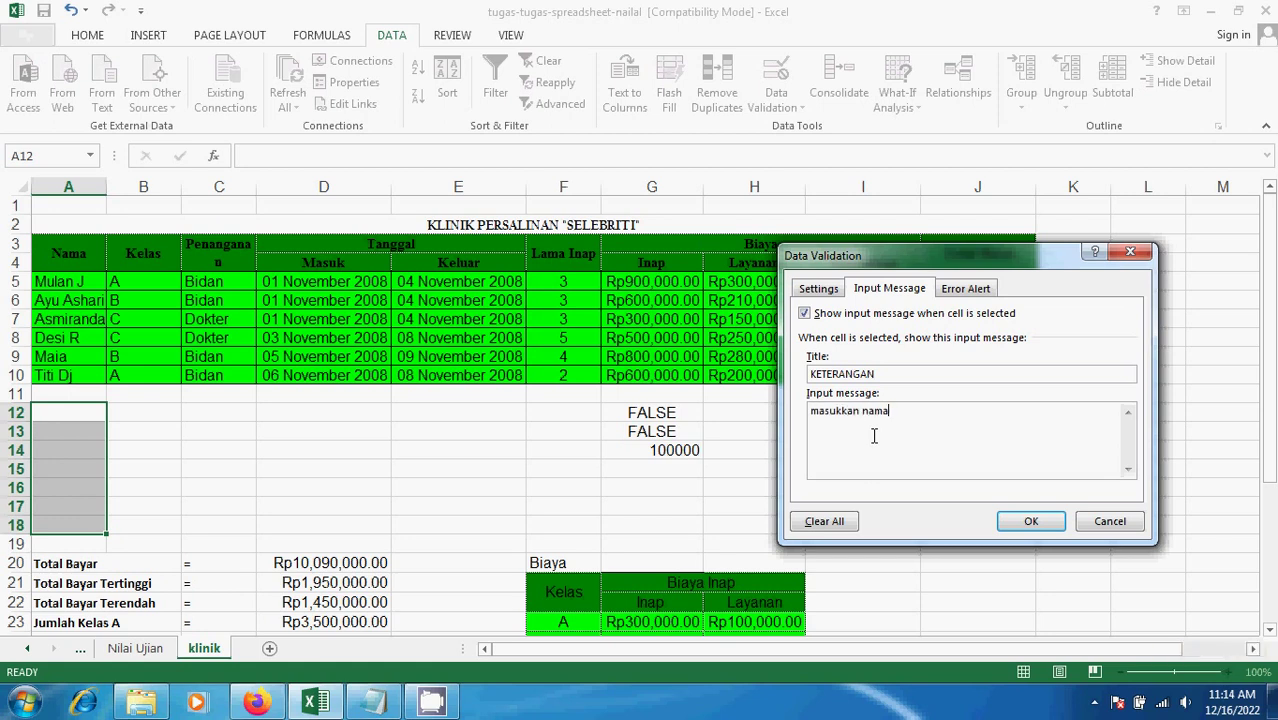
text(panggilan 2-10 huruf)
Step: Add a Stop error alert titled "error" with the message "terlalu pendek atau panjang" and apply the validation rule
click(951, 290)
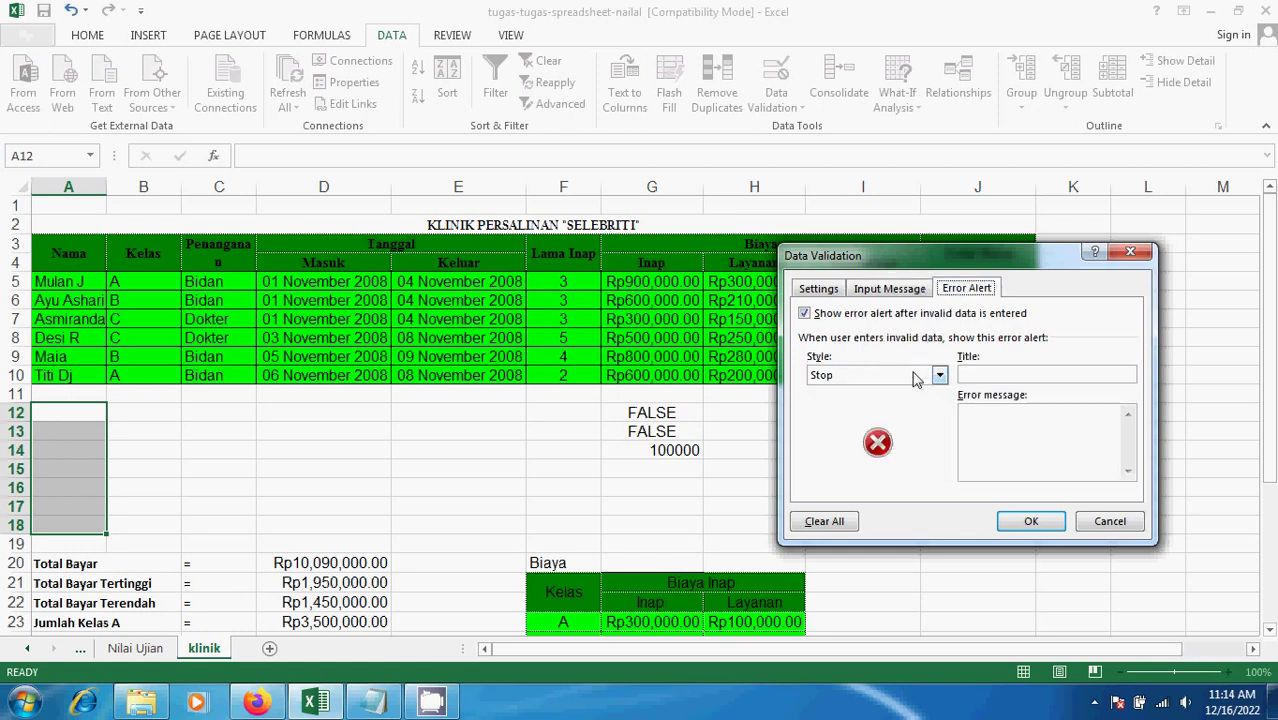
click(988, 374)
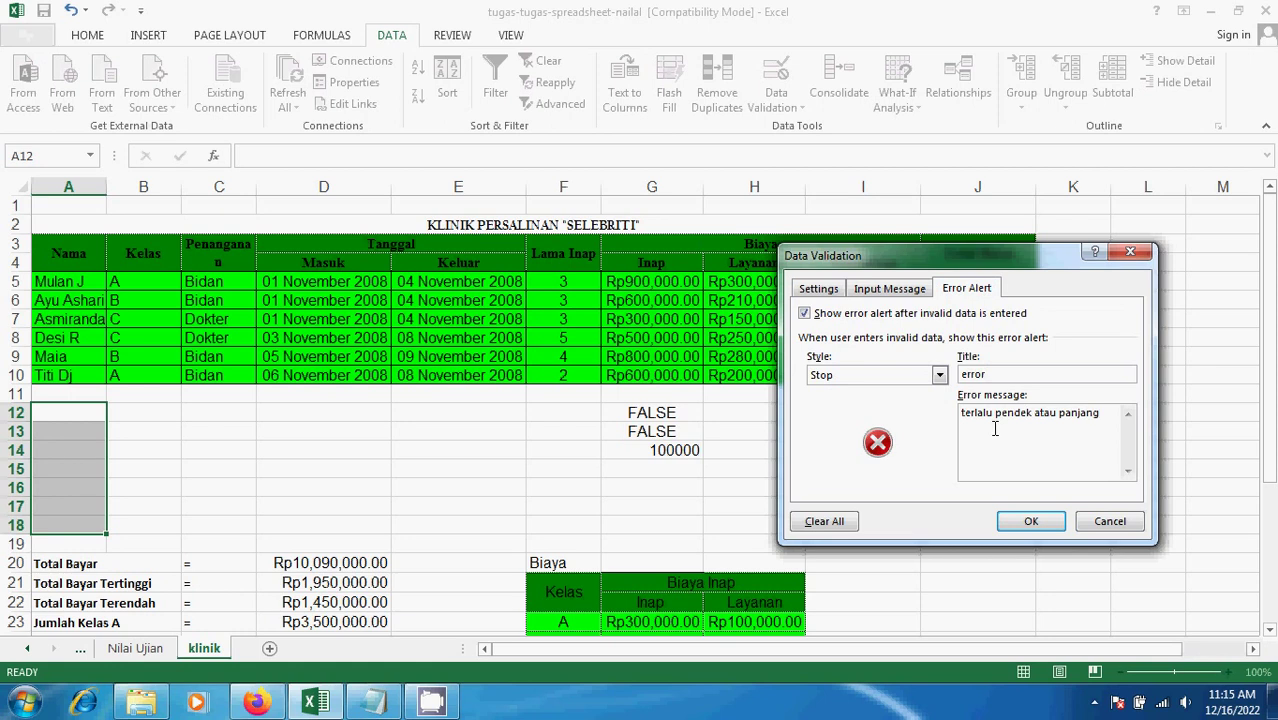
click(862, 290)
click(832, 290)
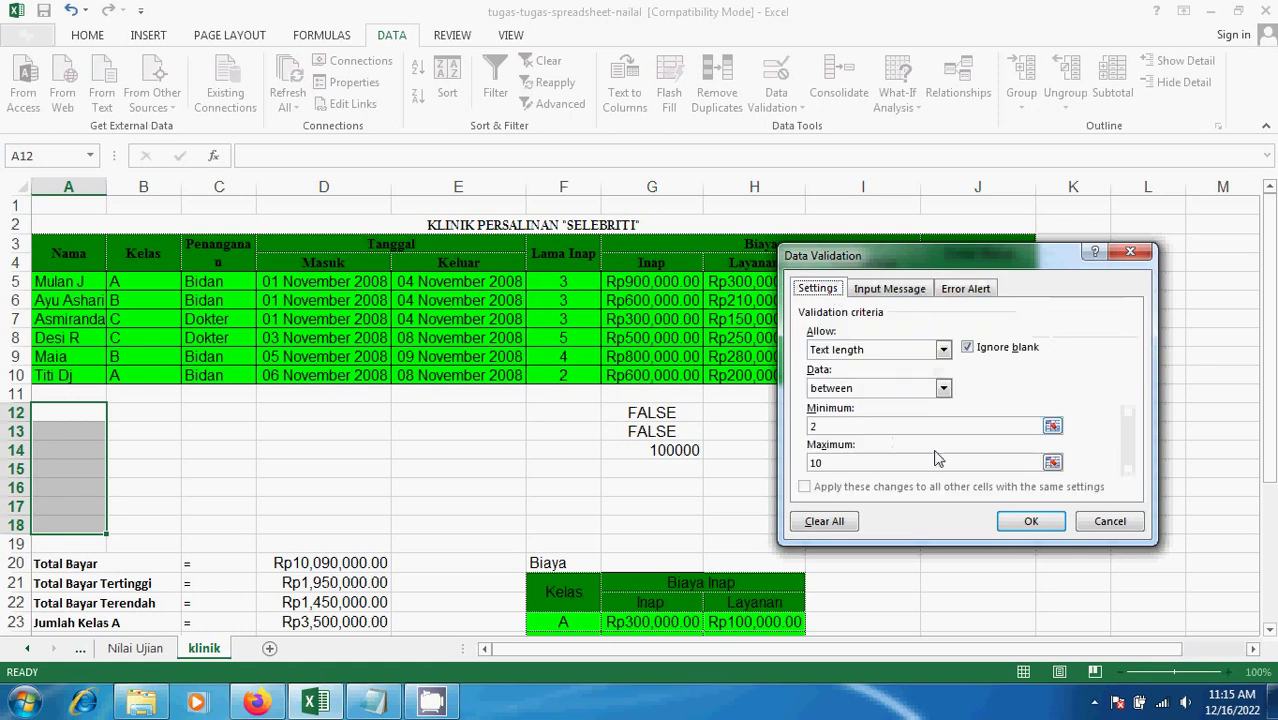
click(1025, 521)
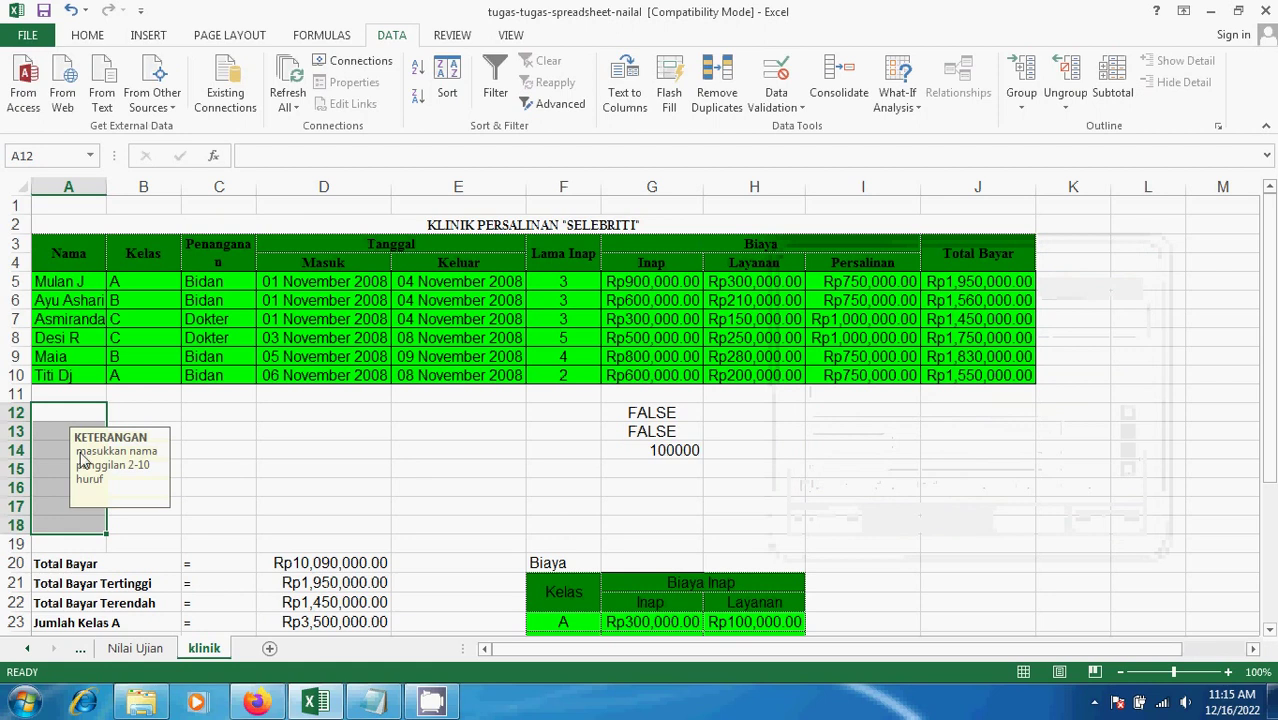
Step: Try to enter "s" in cell A12, retry the entry once, and cancel it
click(50, 412)
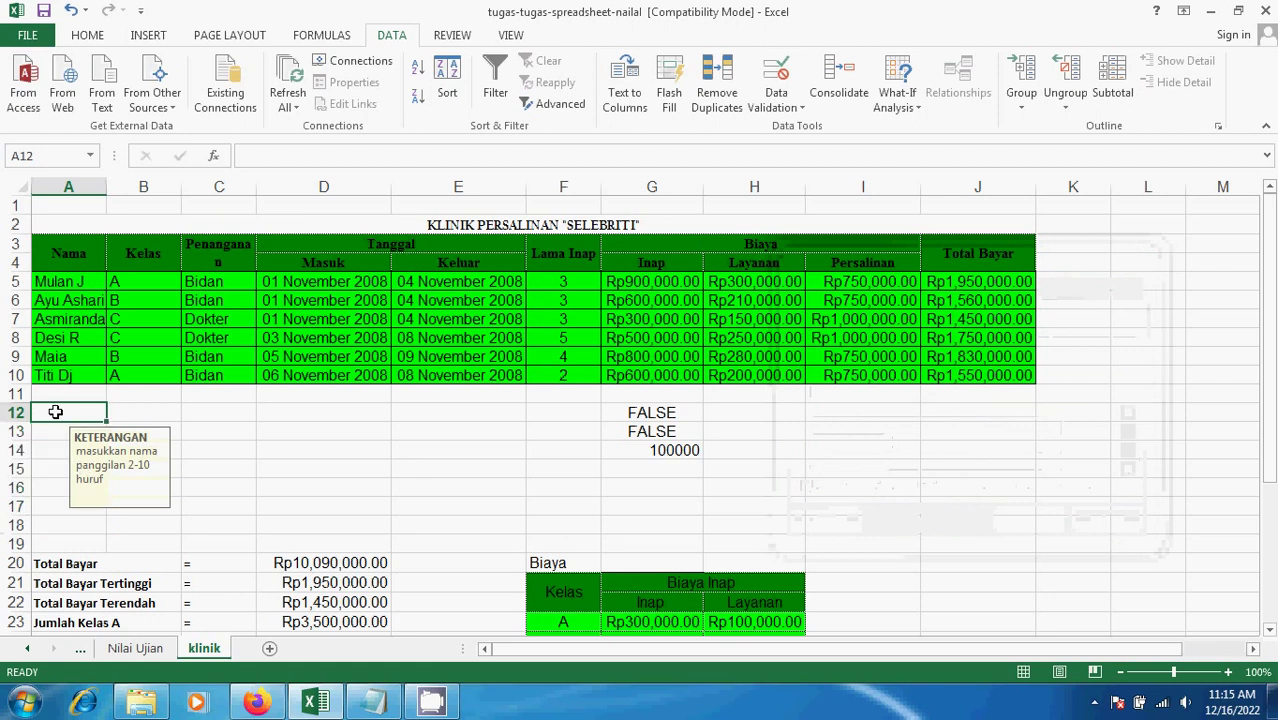
text(s)
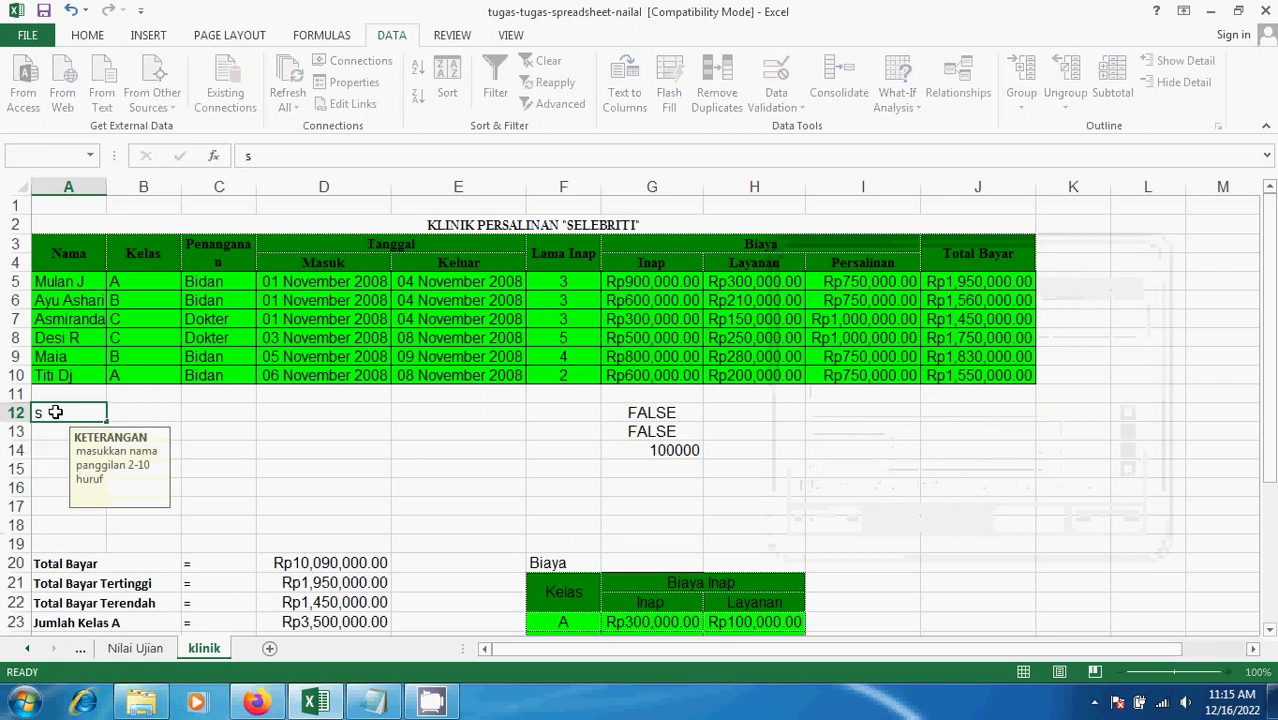
key(Return)
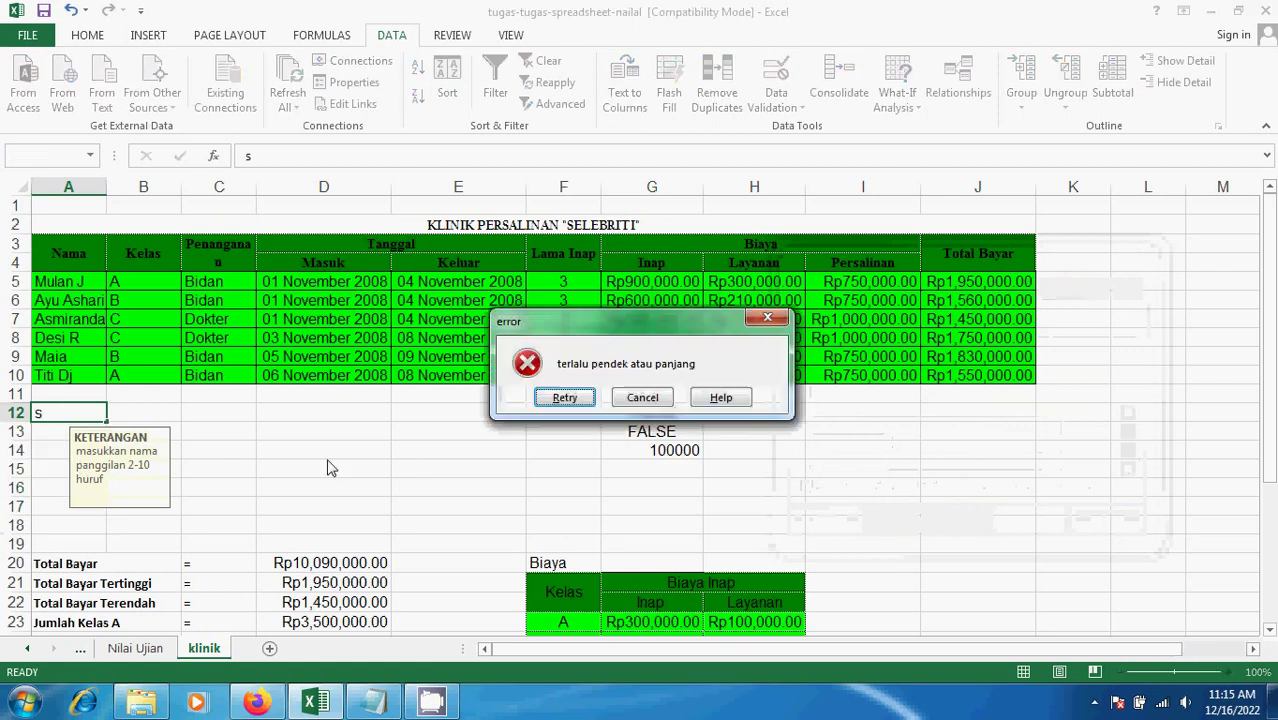
click(565, 397)
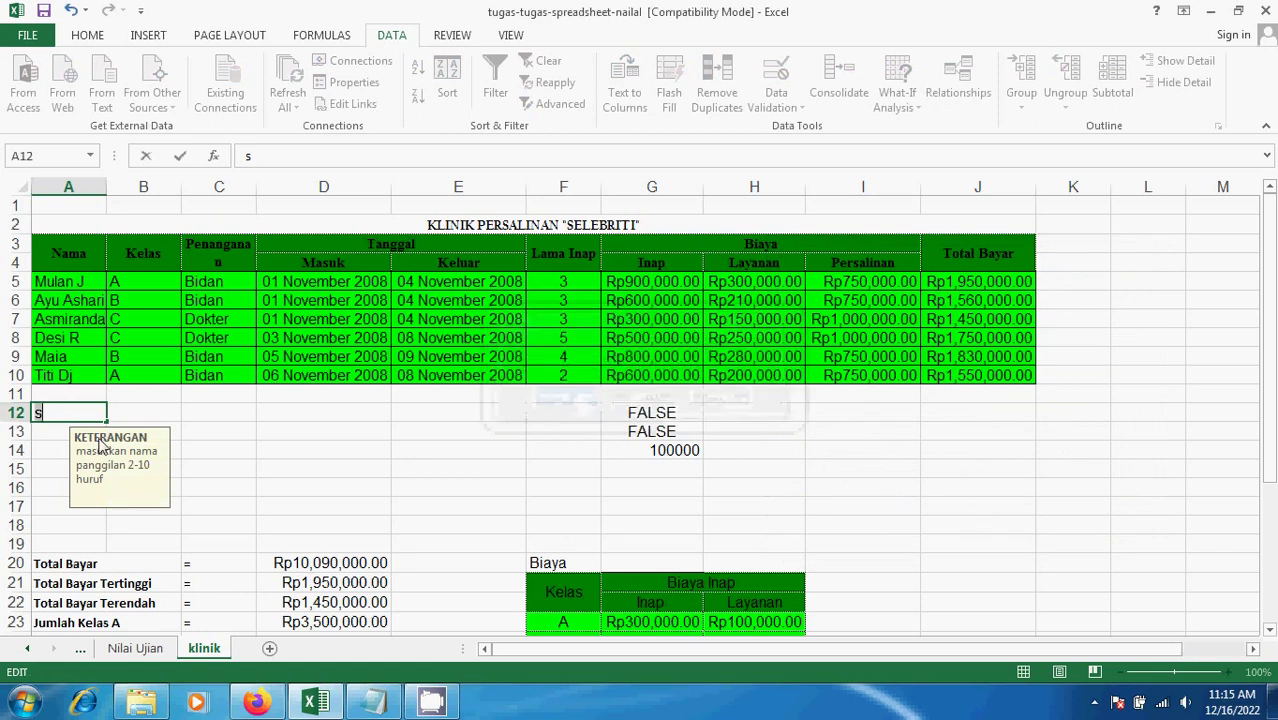
key(Return)
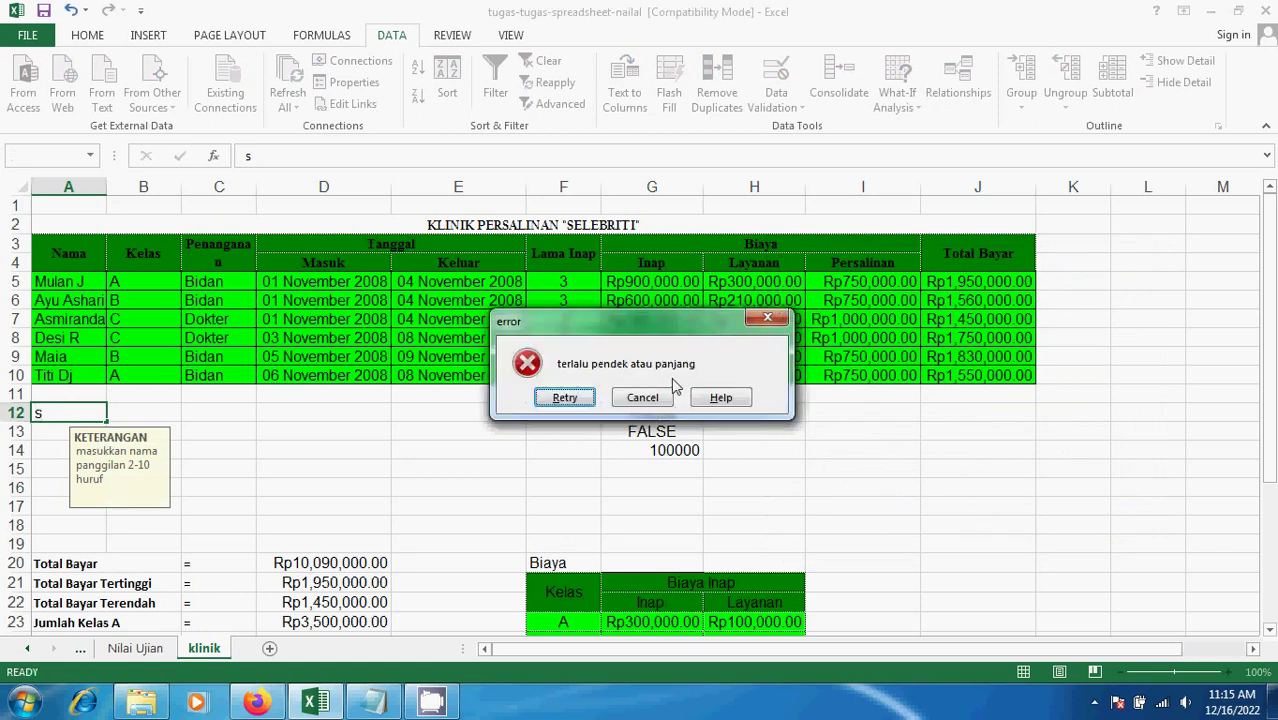
click(646, 397)
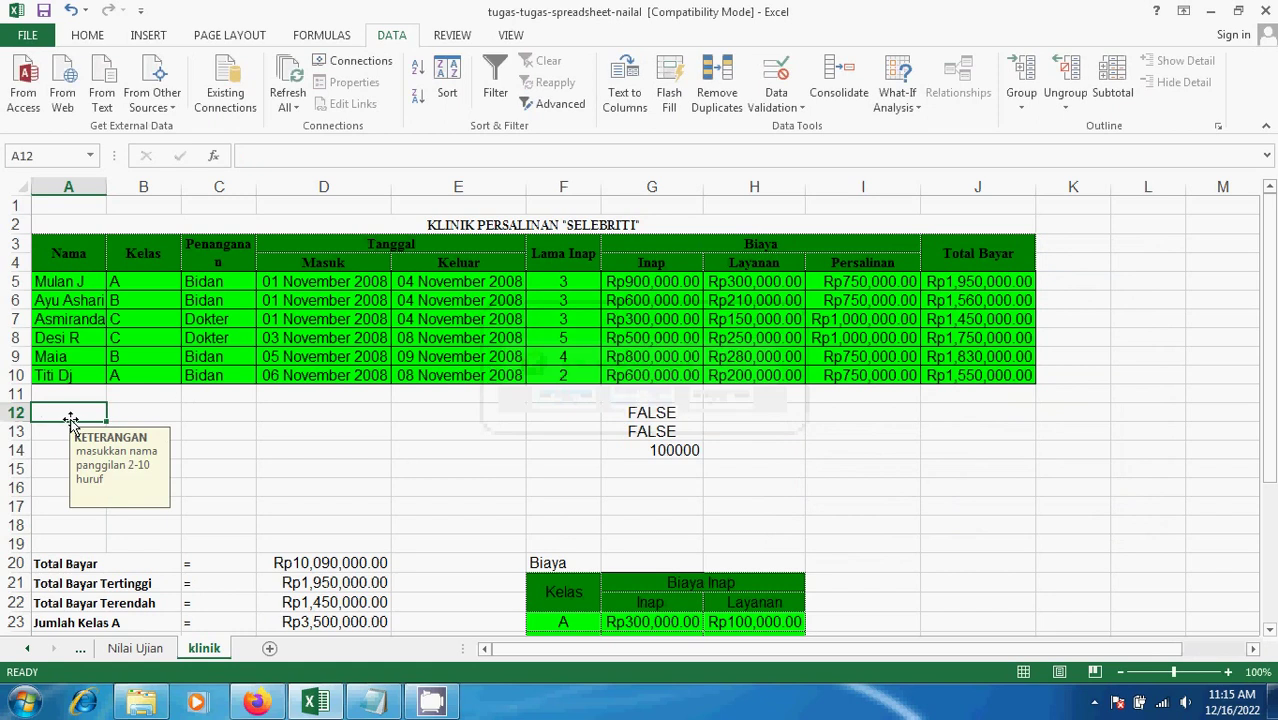
Step: Change the validation error alert style for cell A12 to Warning
click(772, 104)
click(790, 126)
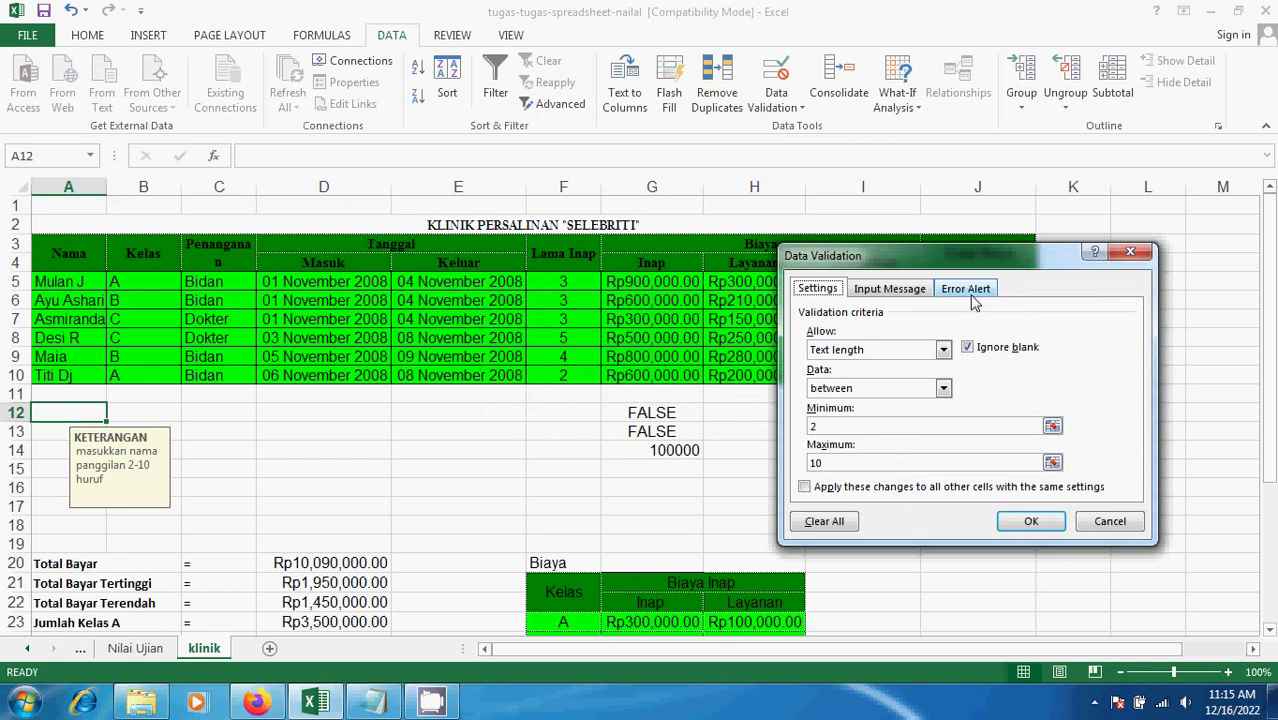
click(968, 290)
click(876, 376)
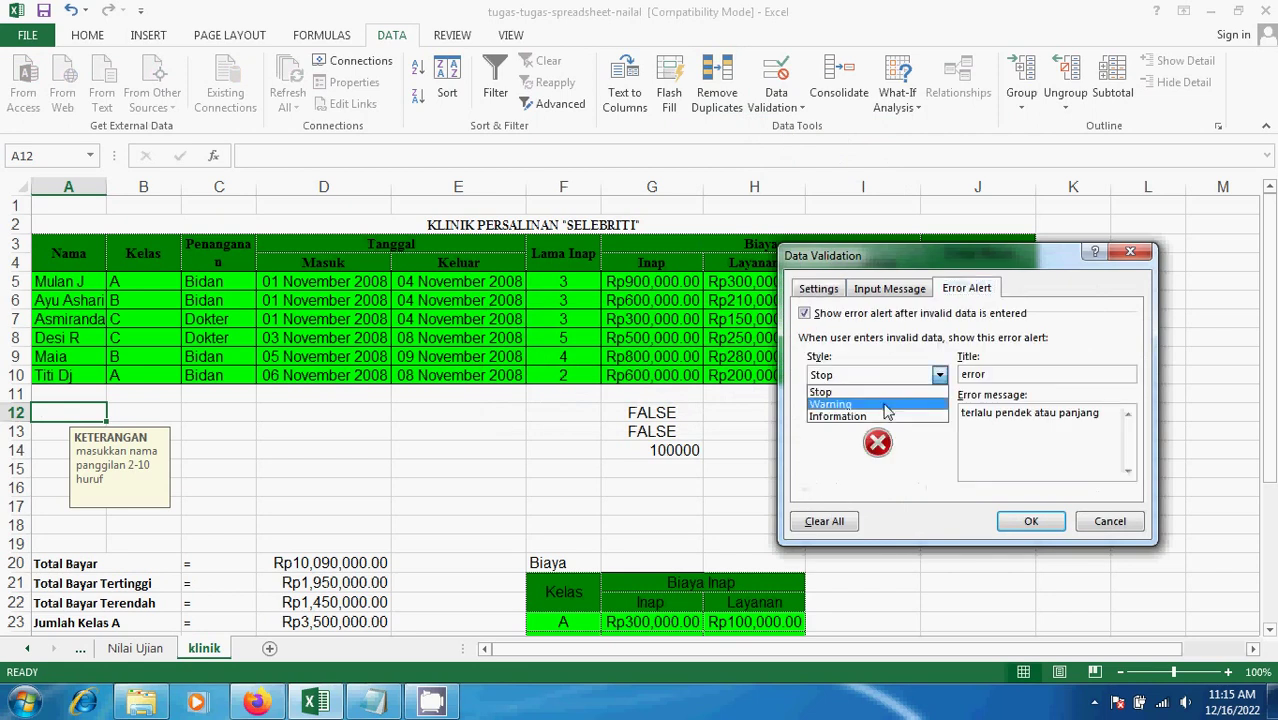
click(880, 403)
click(1031, 521)
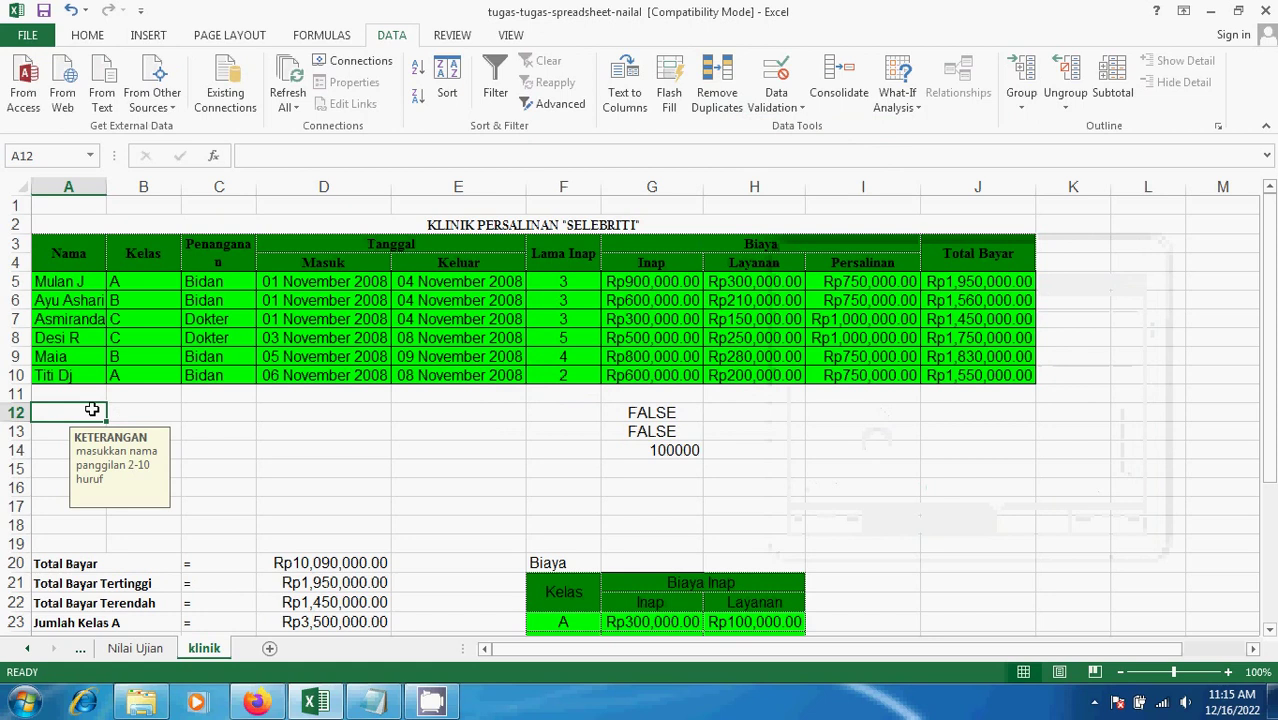
Step: Try the entry "s" in cell A12, decline to continue, resubmit it, and cancel
text(s)
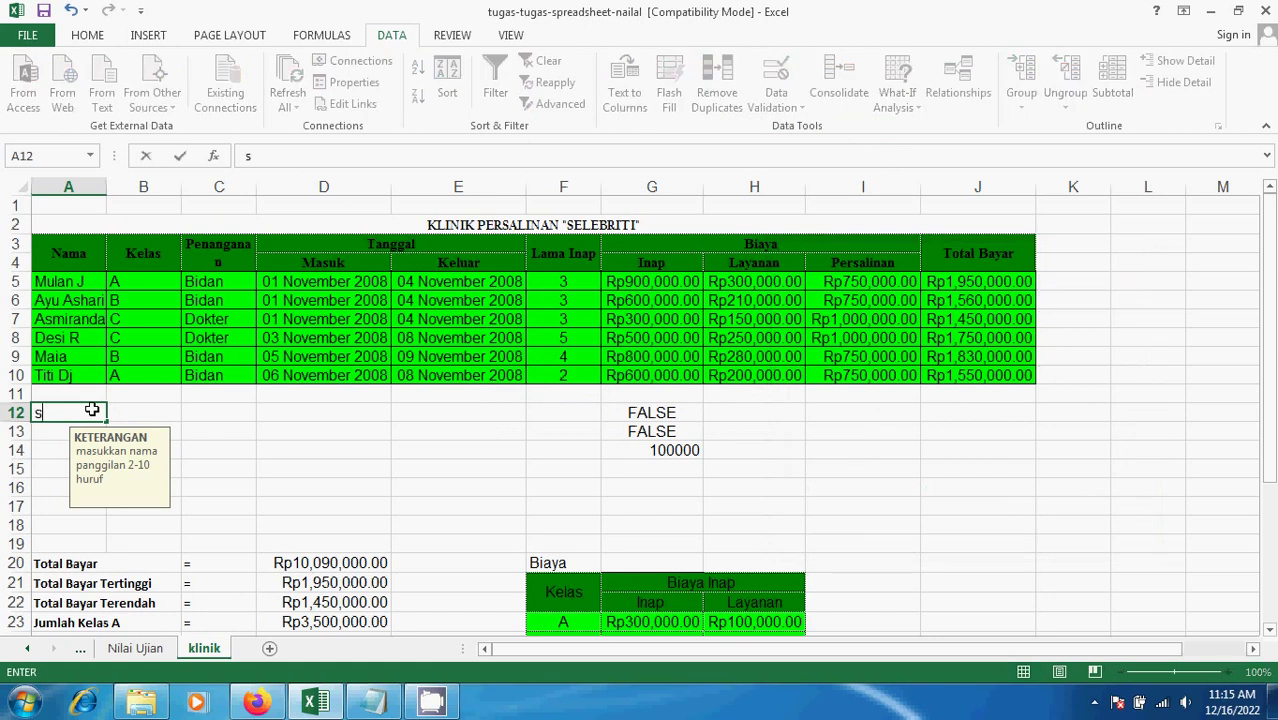
key(Return)
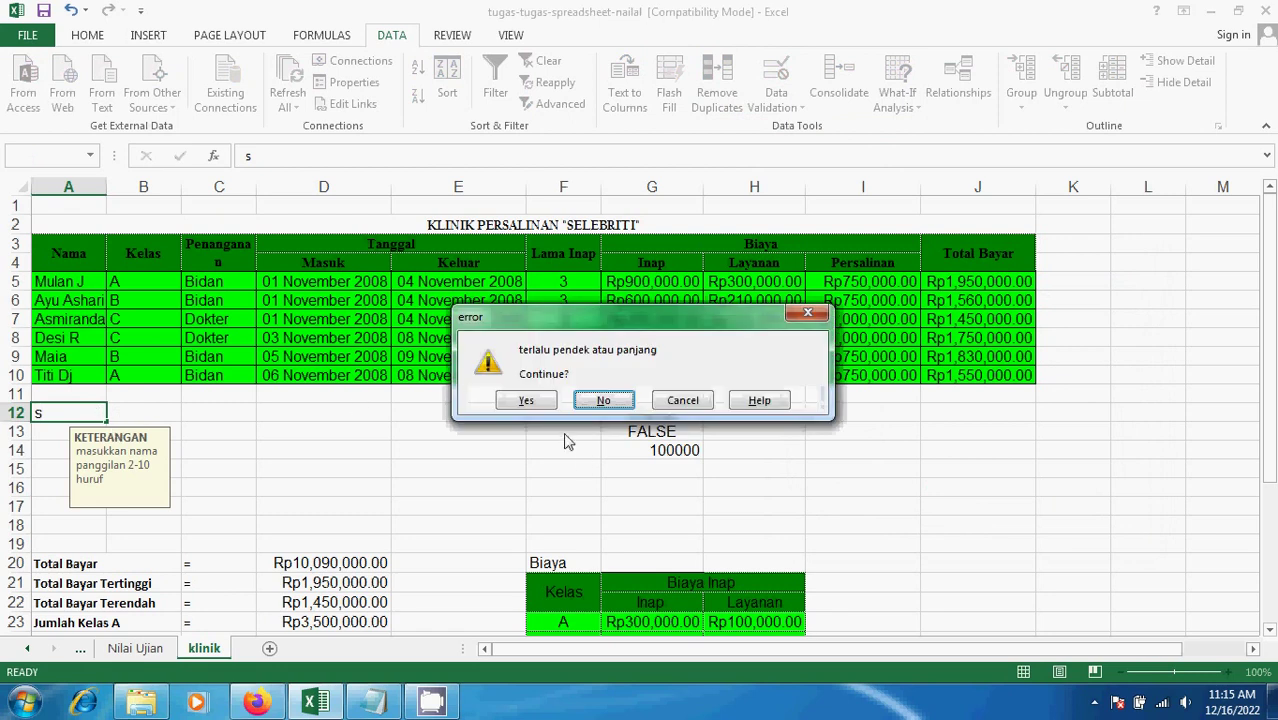
click(604, 400)
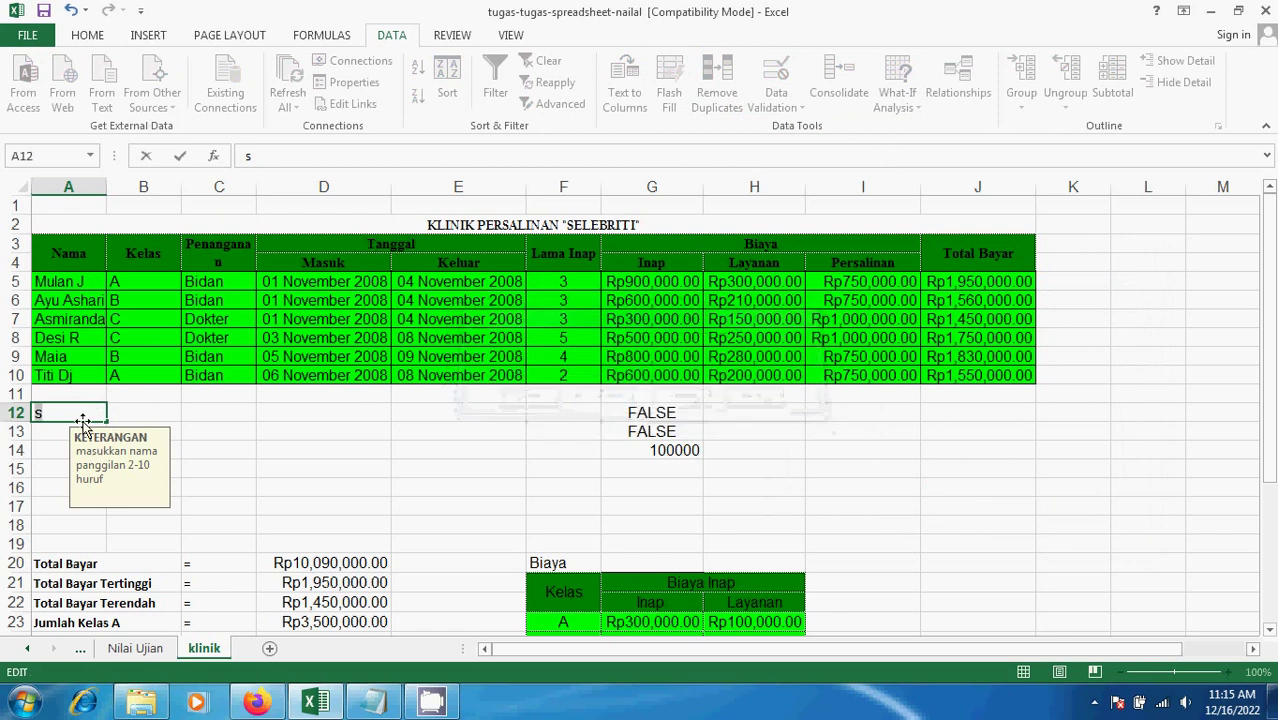
key(Return)
click(670, 402)
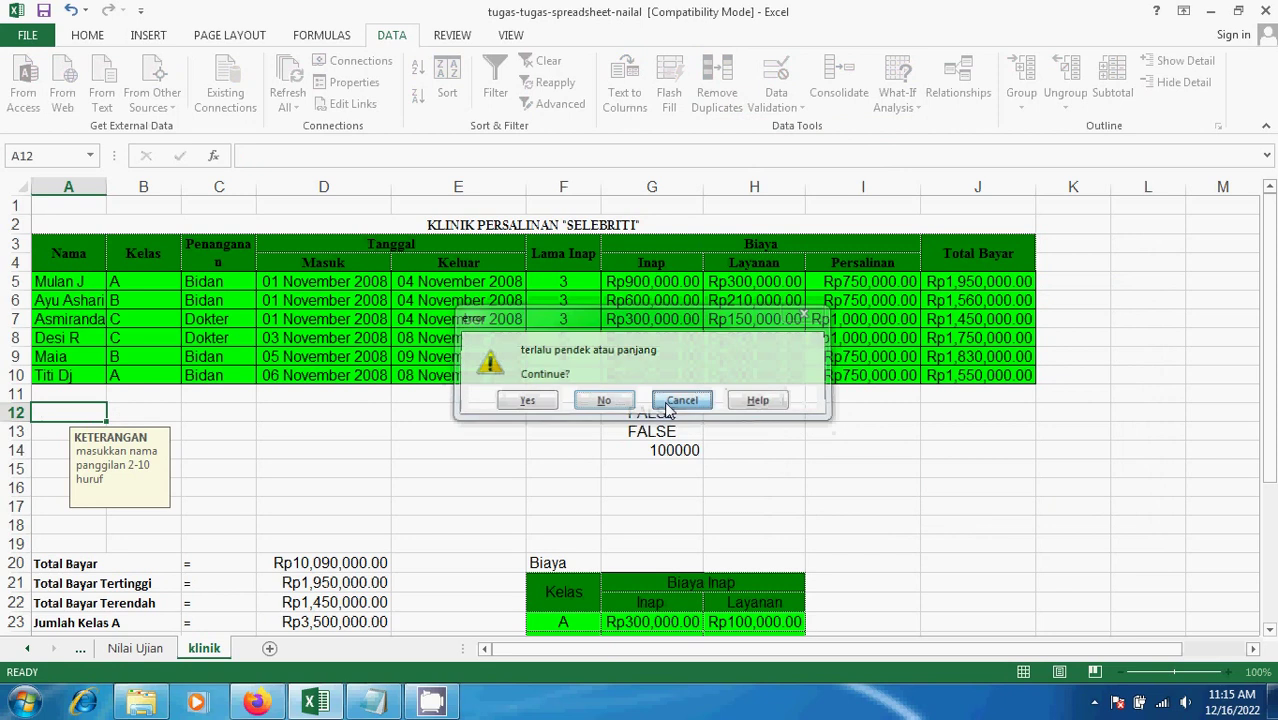
Step: Enter "s" in cell A12 and choose to continue despite the warning
text(s)
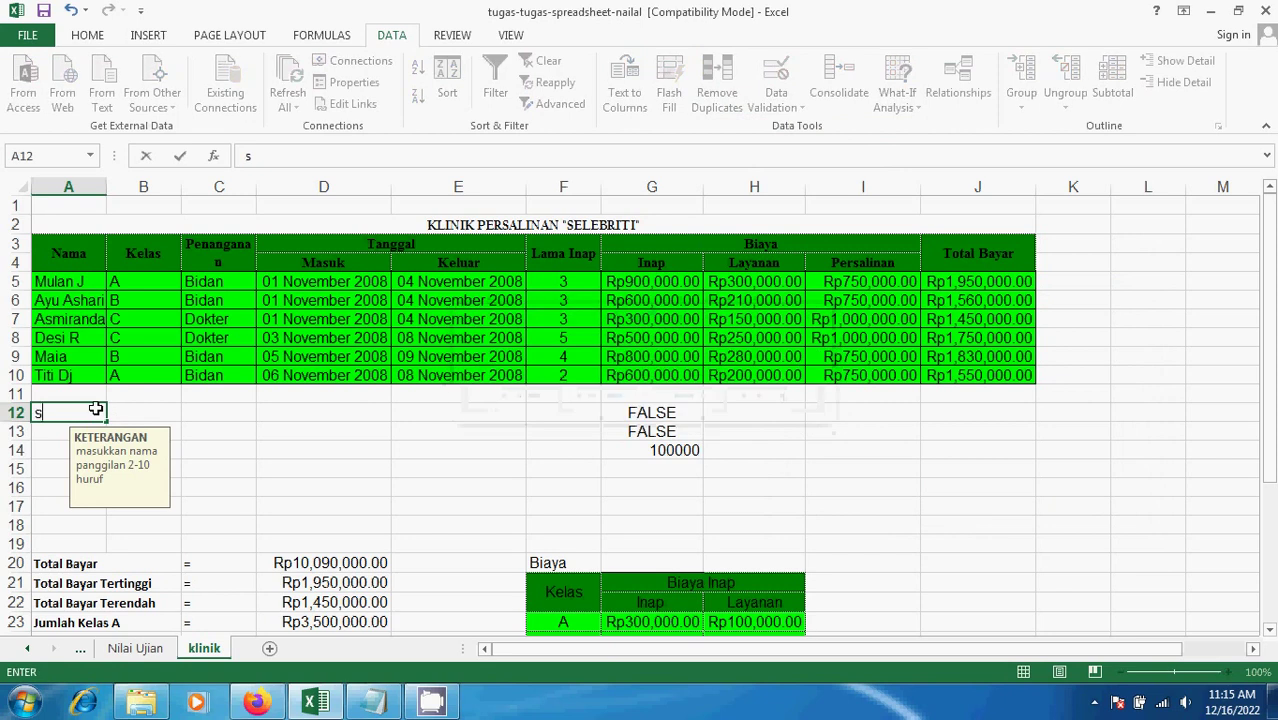
key(Return)
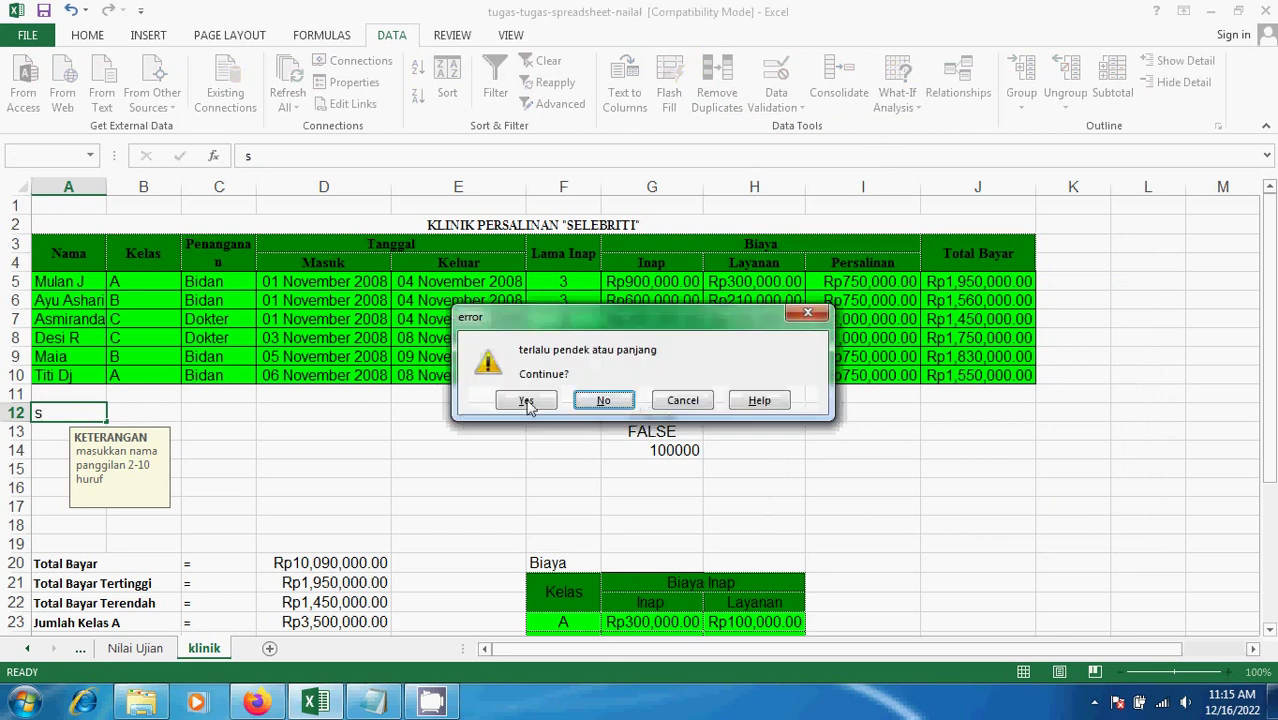
click(531, 400)
Step: Set the text length validation limits for cell A12 to minimum 3 and maximum 5
click(77, 411)
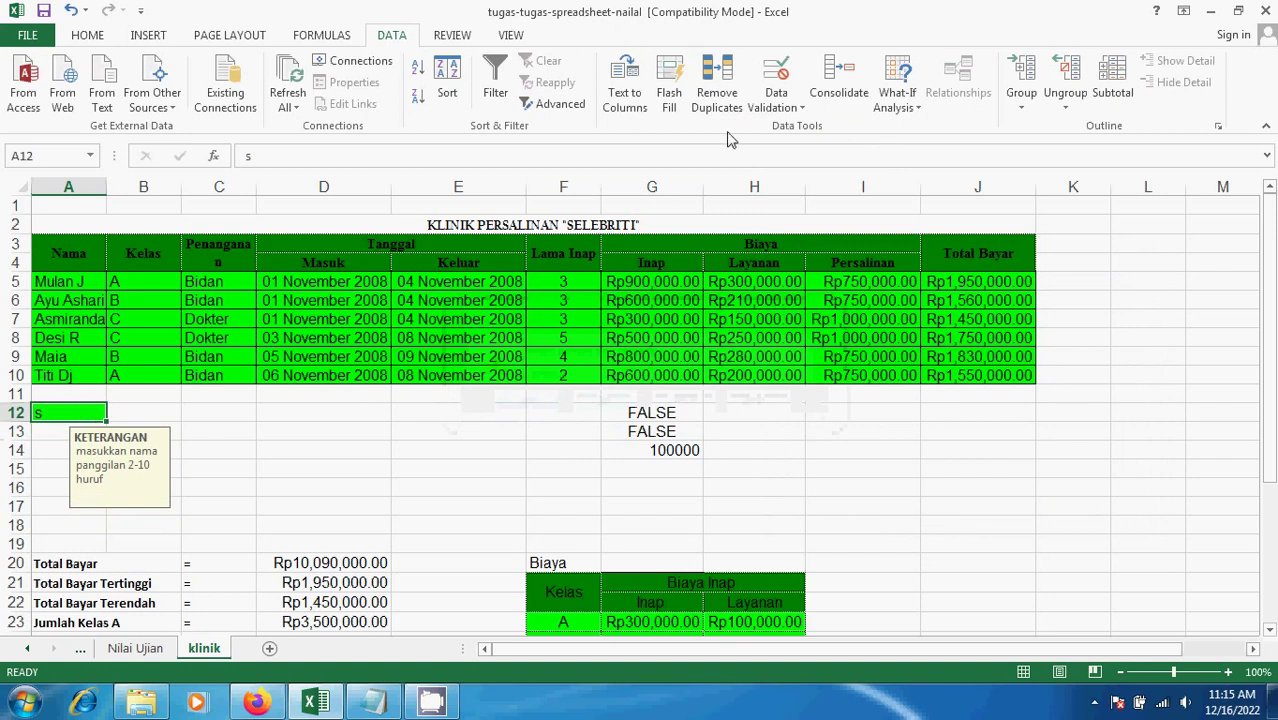
click(717, 80)
click(928, 317)
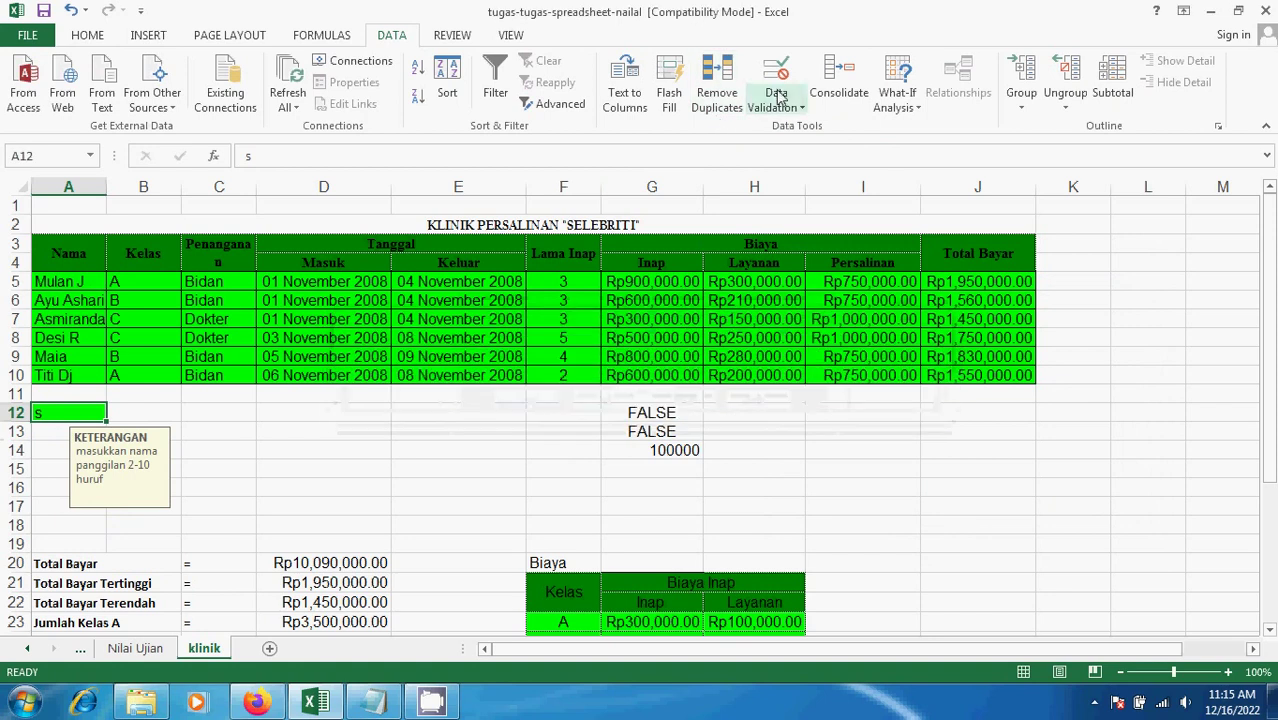
click(776, 75)
click(822, 290)
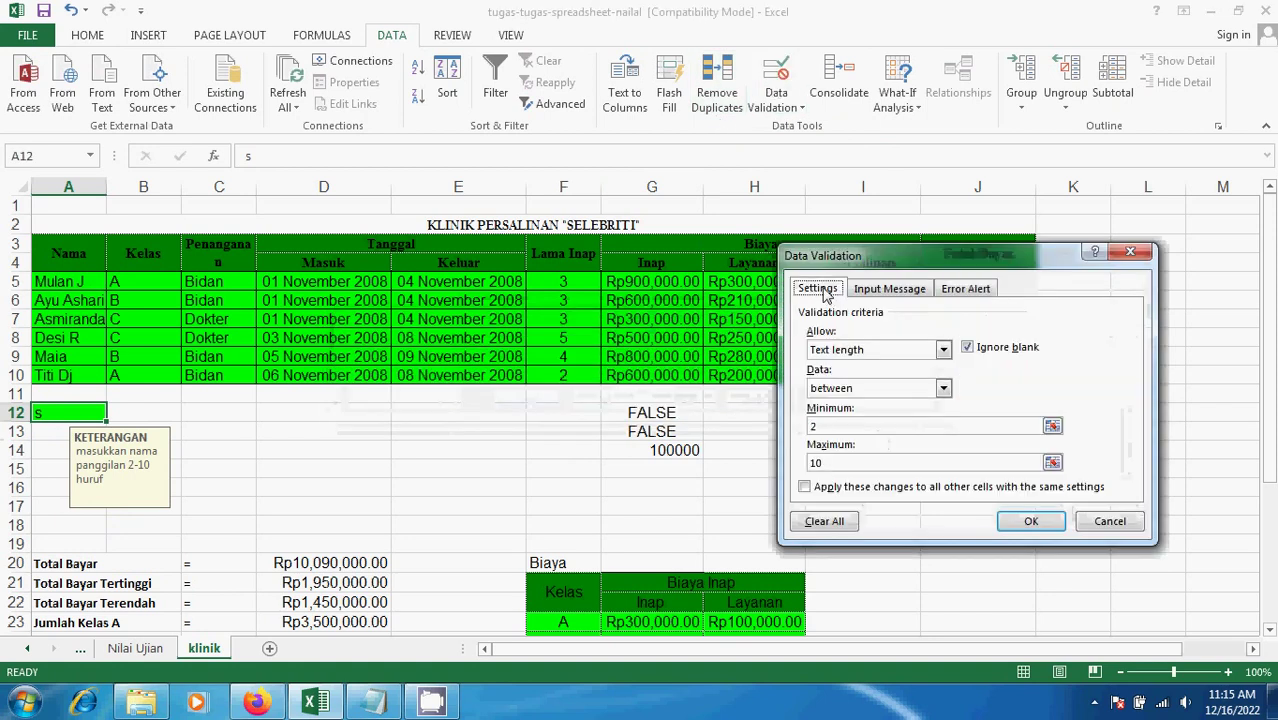
drag(822, 426, 774, 425)
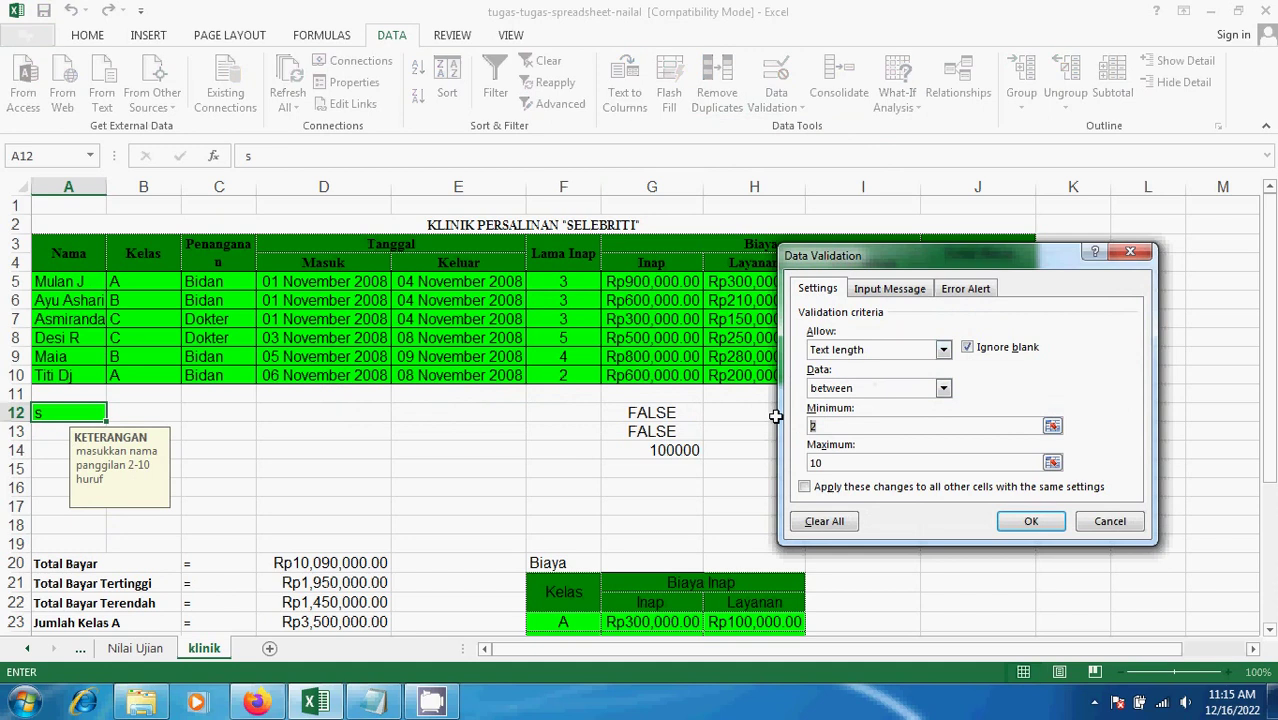
drag(833, 462, 785, 474)
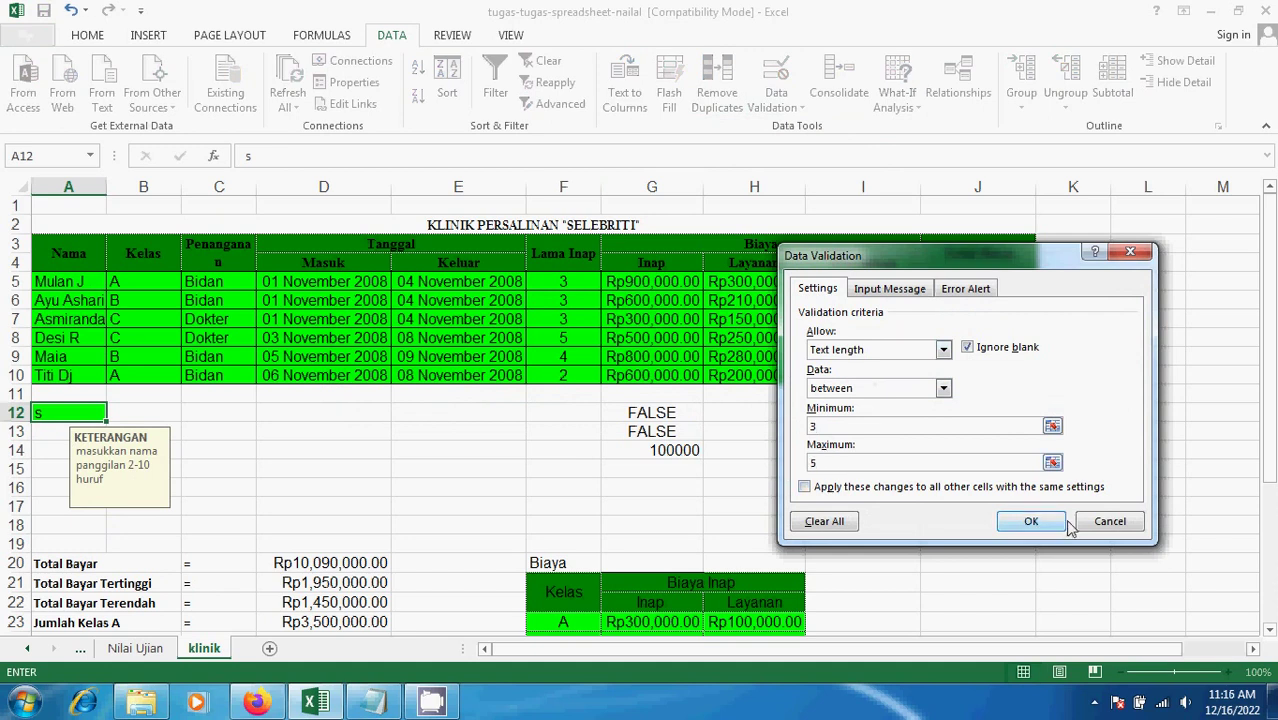
click(1031, 521)
Step: Change the validation error alert style for cell A13 to Information
click(60, 435)
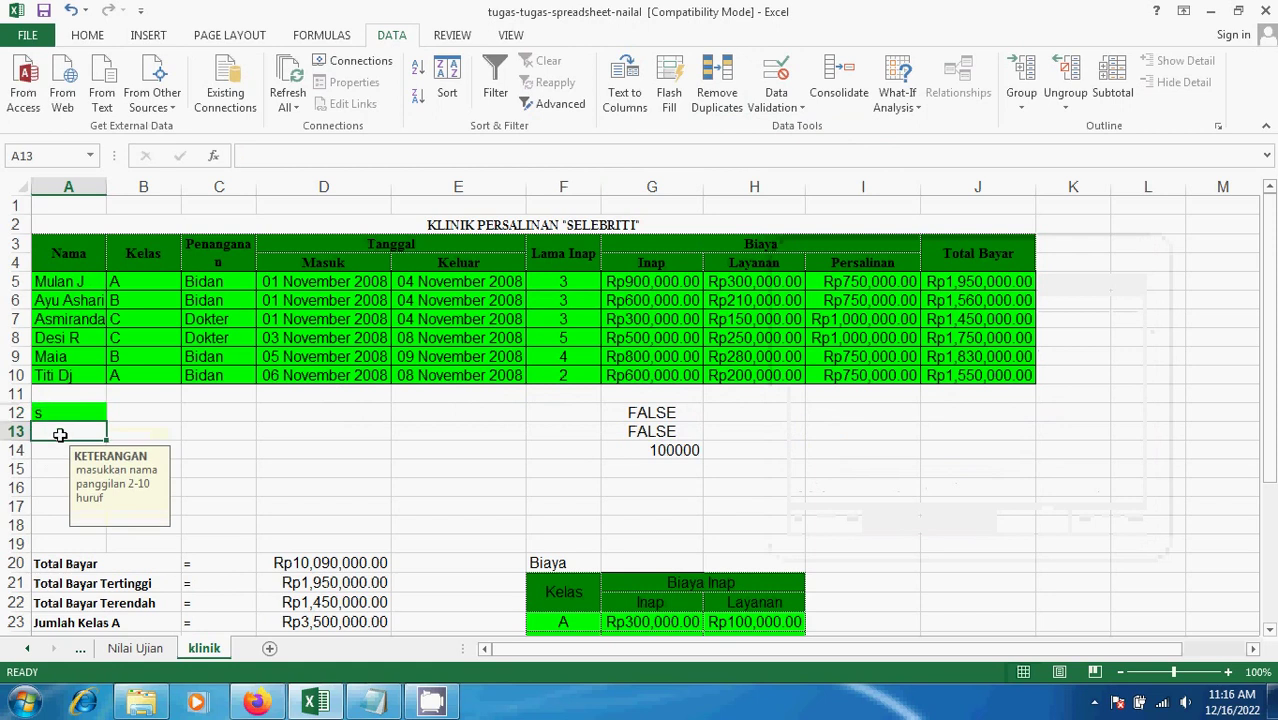
click(768, 107)
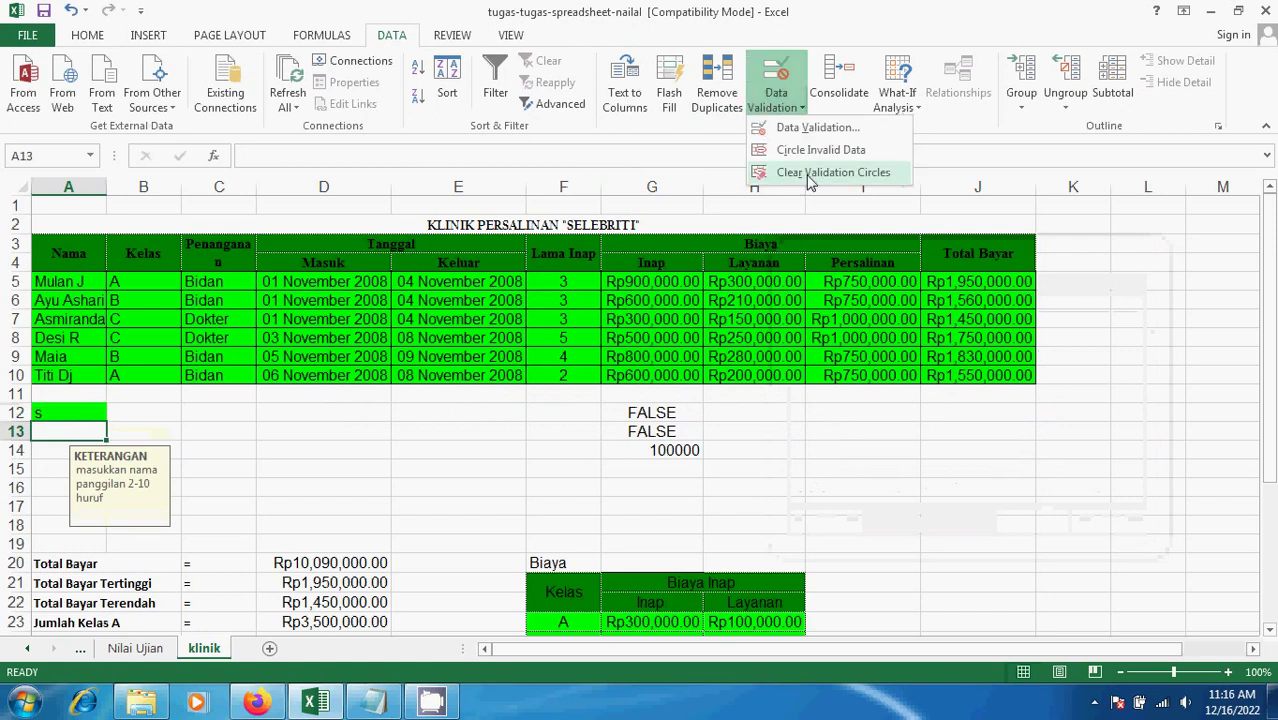
click(815, 126)
click(955, 290)
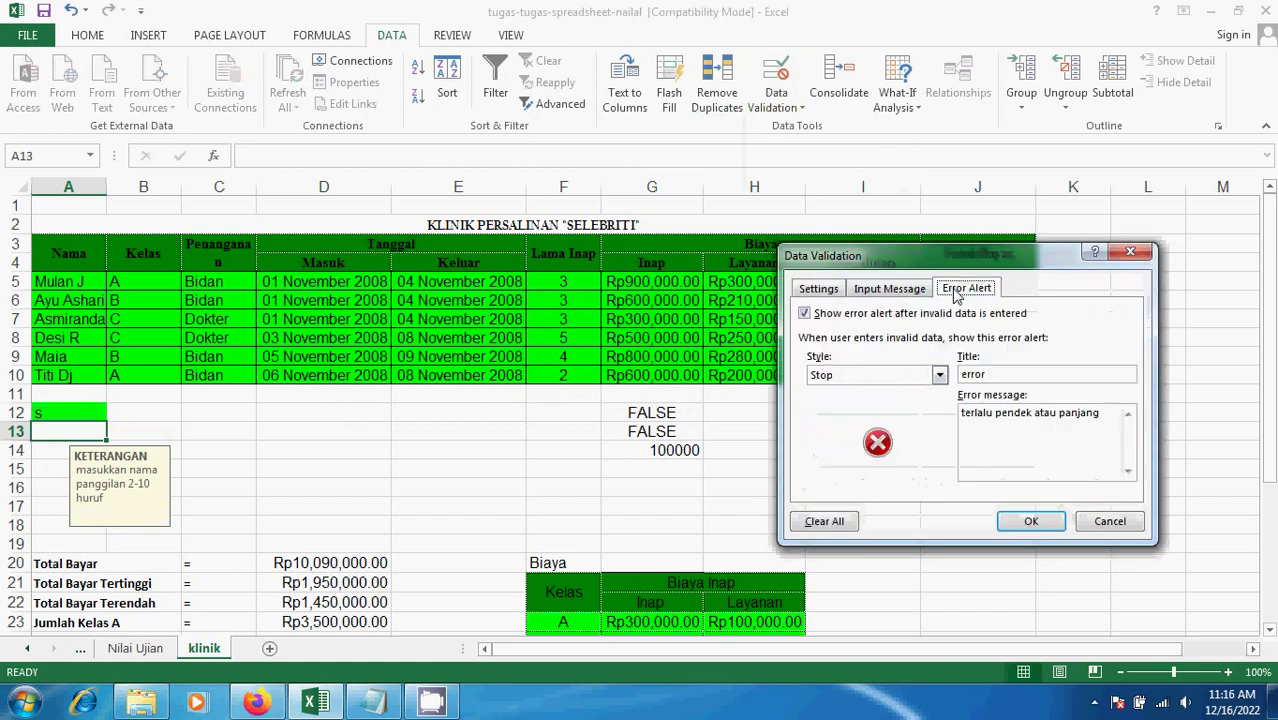
click(926, 376)
click(873, 417)
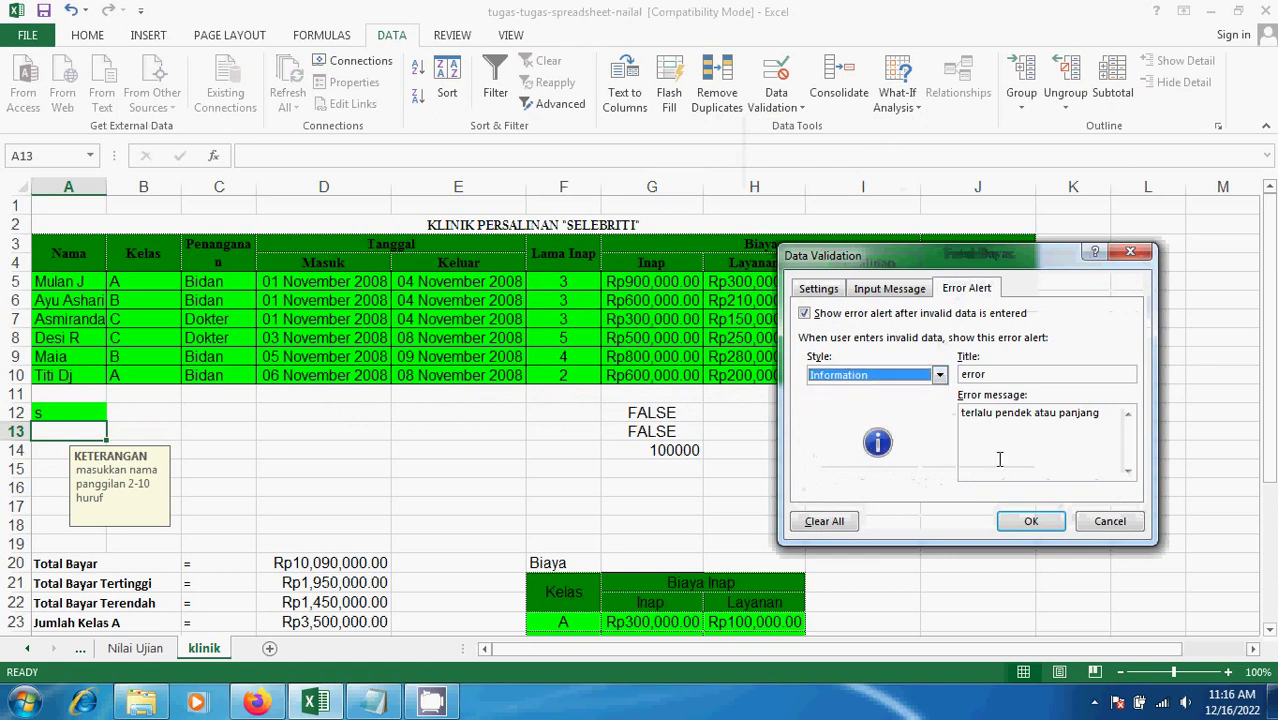
click(1031, 521)
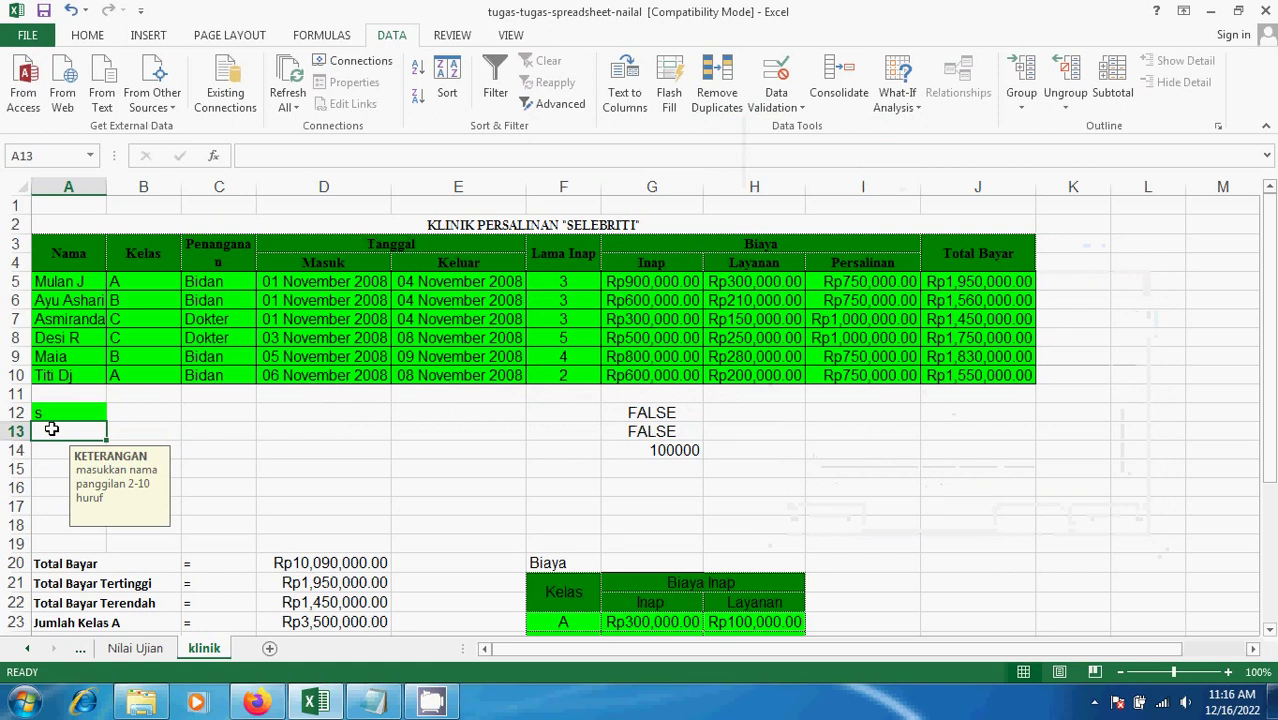
Step: Enter a seven-letter nickname in cell A13
double_click(52, 430)
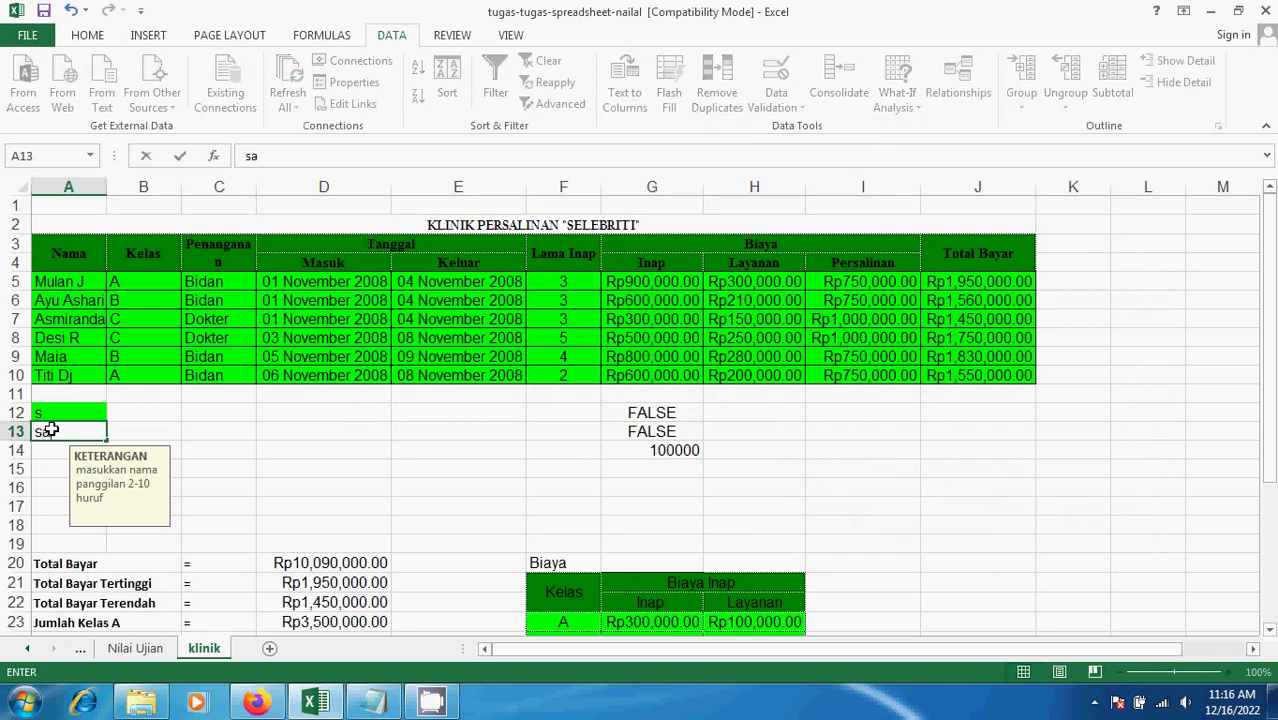
text(saputra)
key(ctrl+Return)
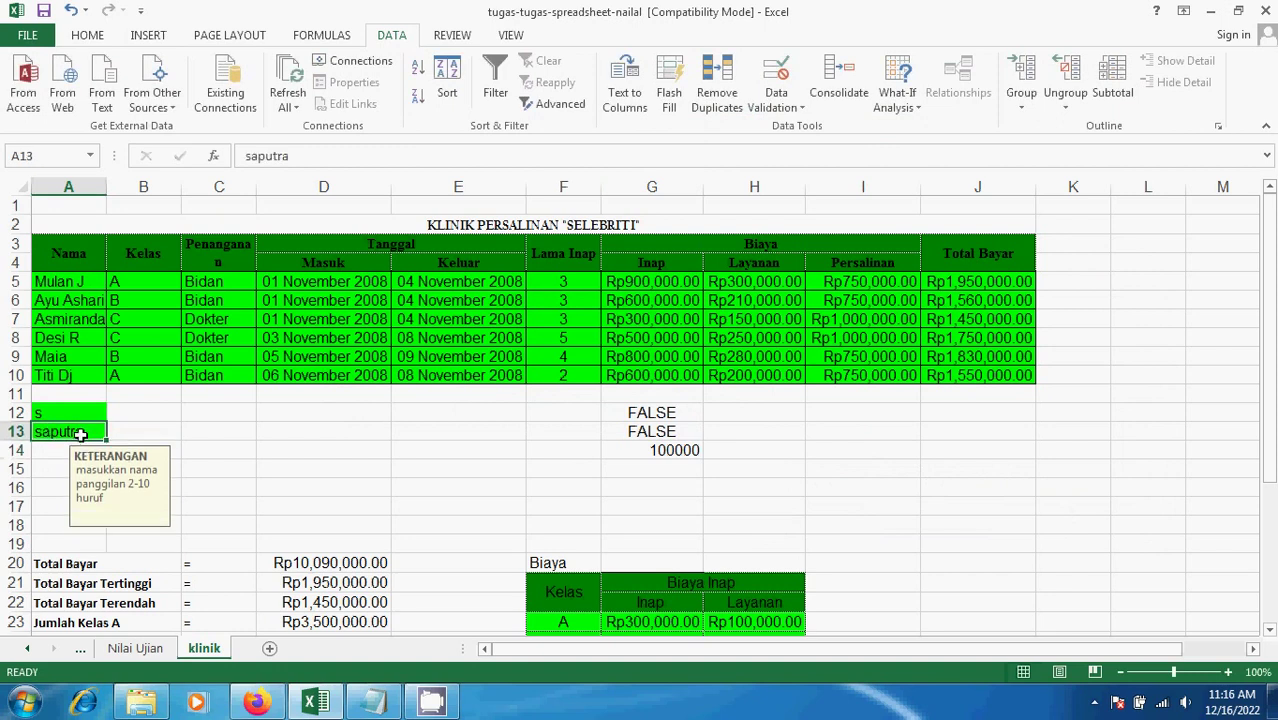
Step: Review the error alert and text length criteria of cell A13's validation rule, and close them without changes
click(789, 108)
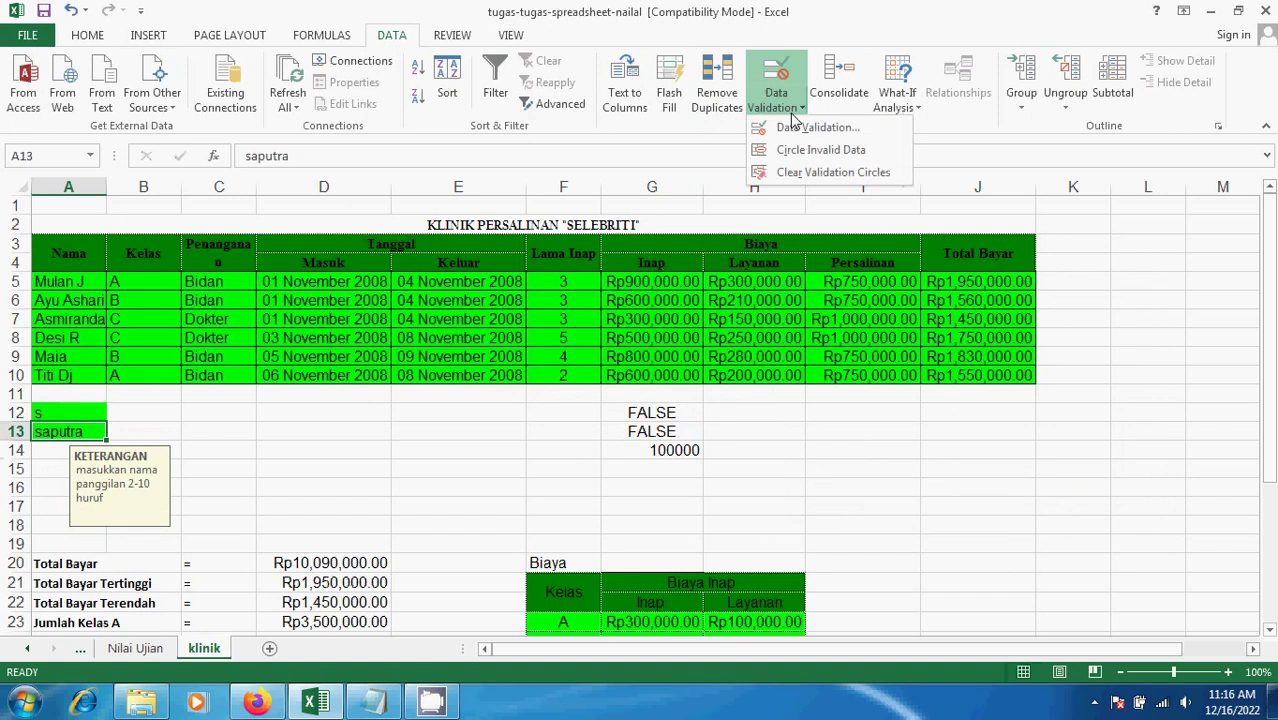
click(815, 127)
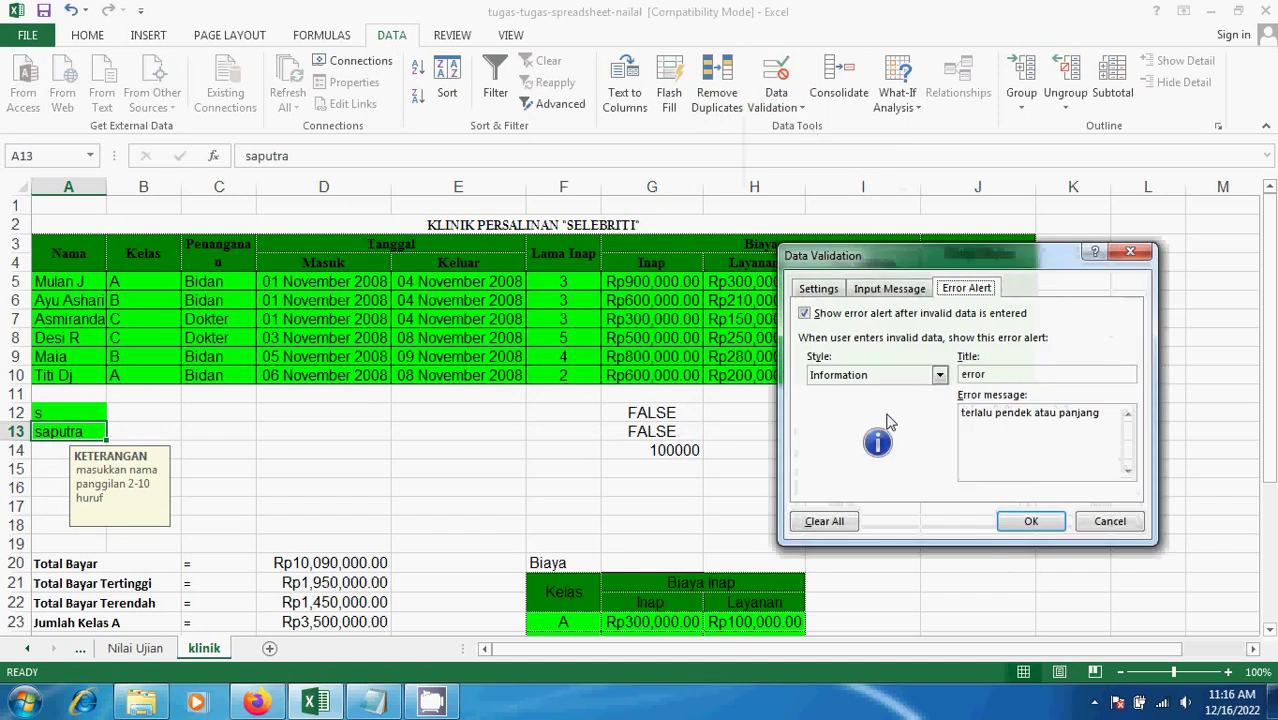
click(820, 289)
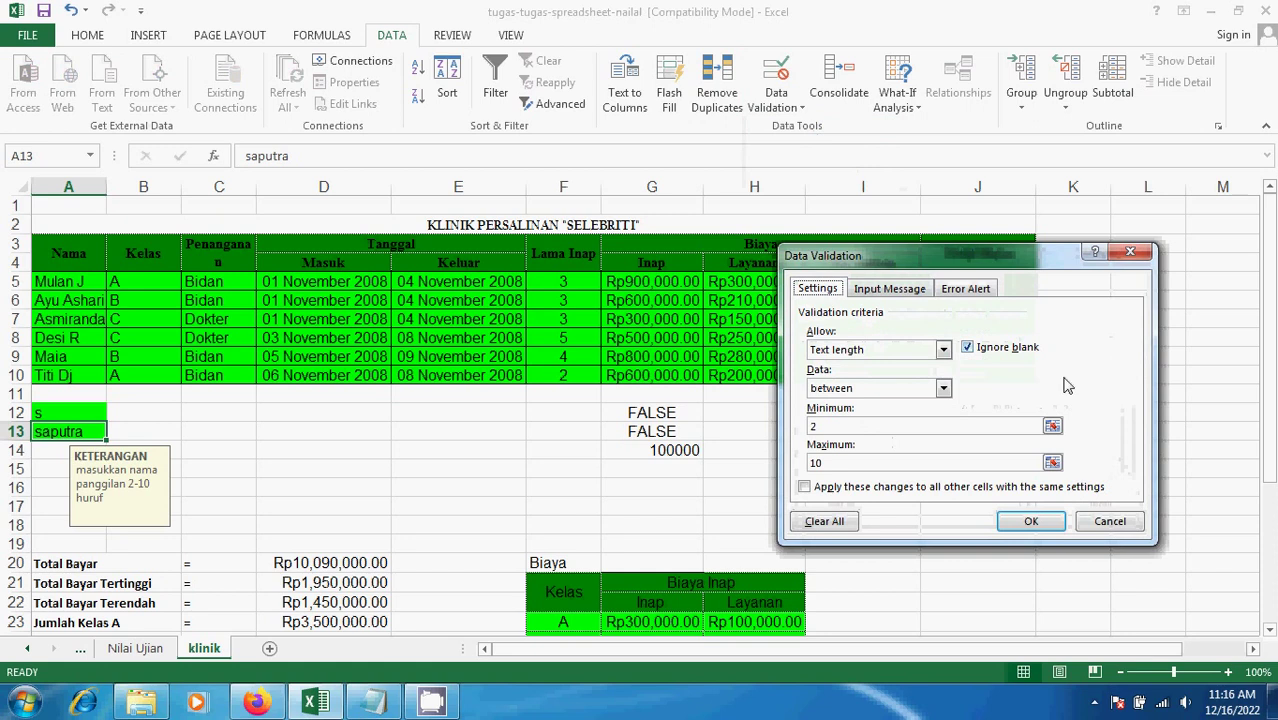
click(1129, 252)
Step: Fill the content of cell A12 down through cell A18
click(77, 398)
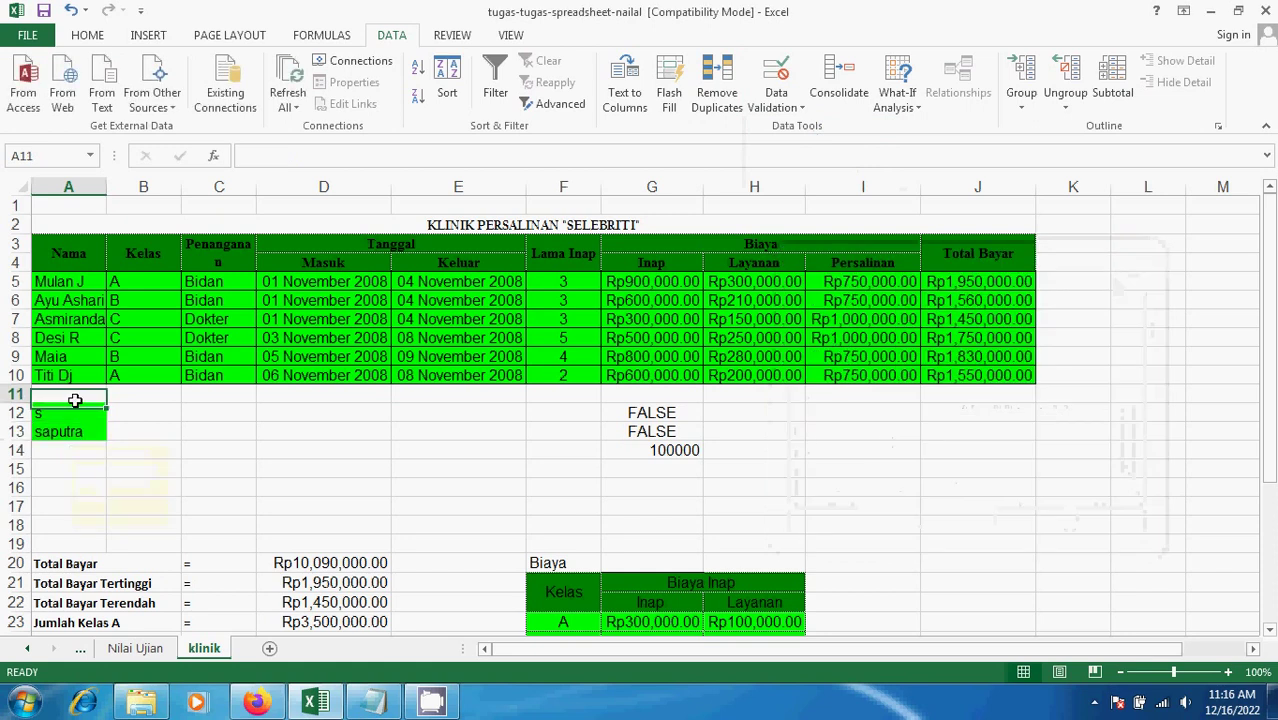
click(77, 412)
drag(106, 421, 107, 532)
click(140, 553)
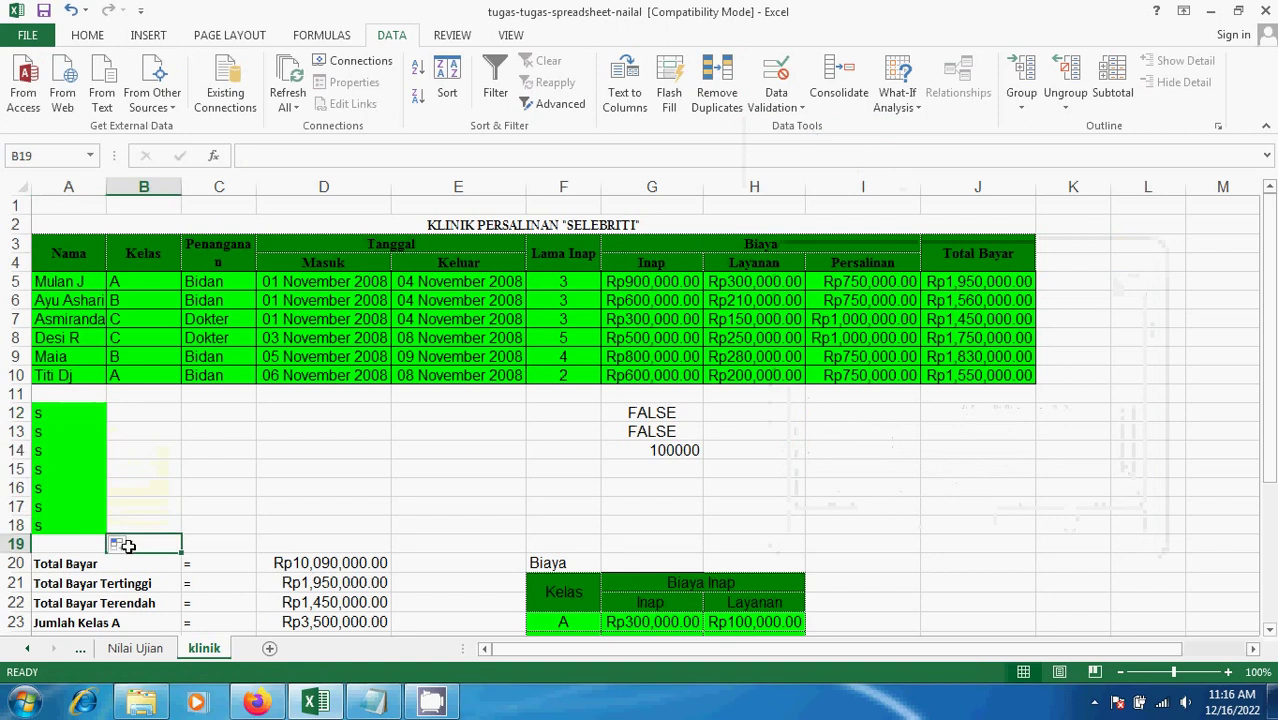
click(57, 435)
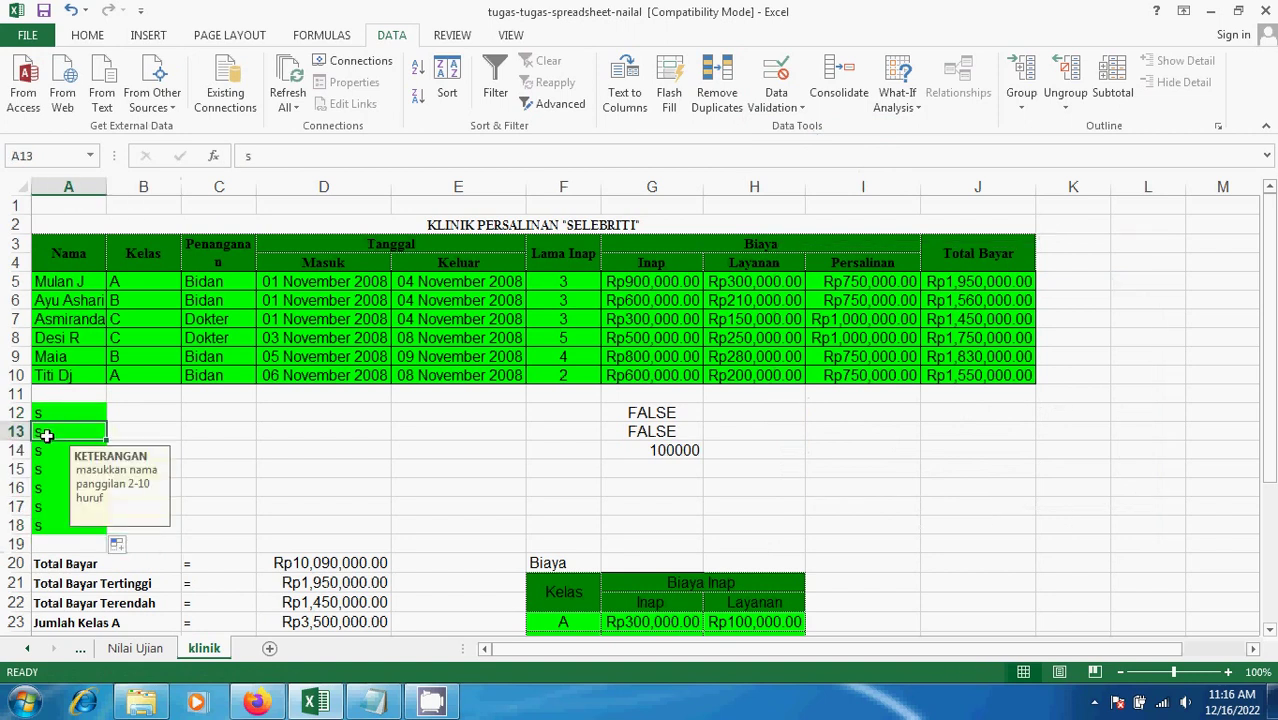
click(55, 414)
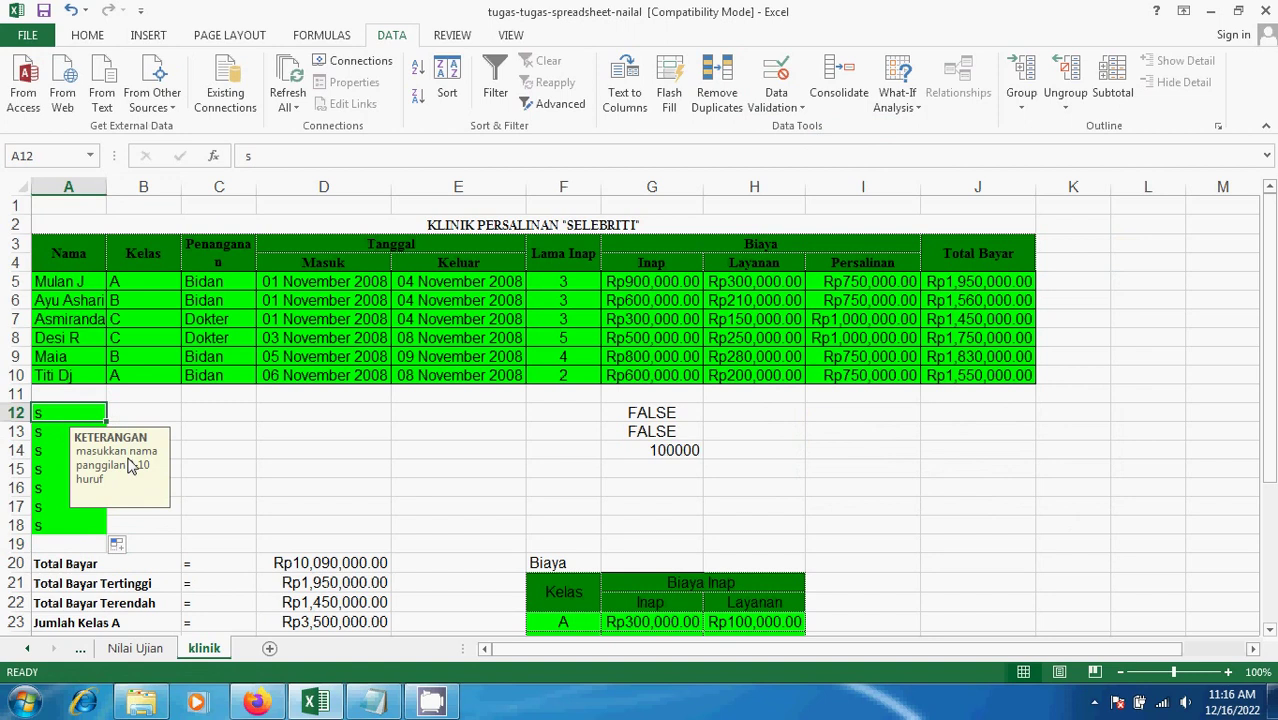
click(58, 426)
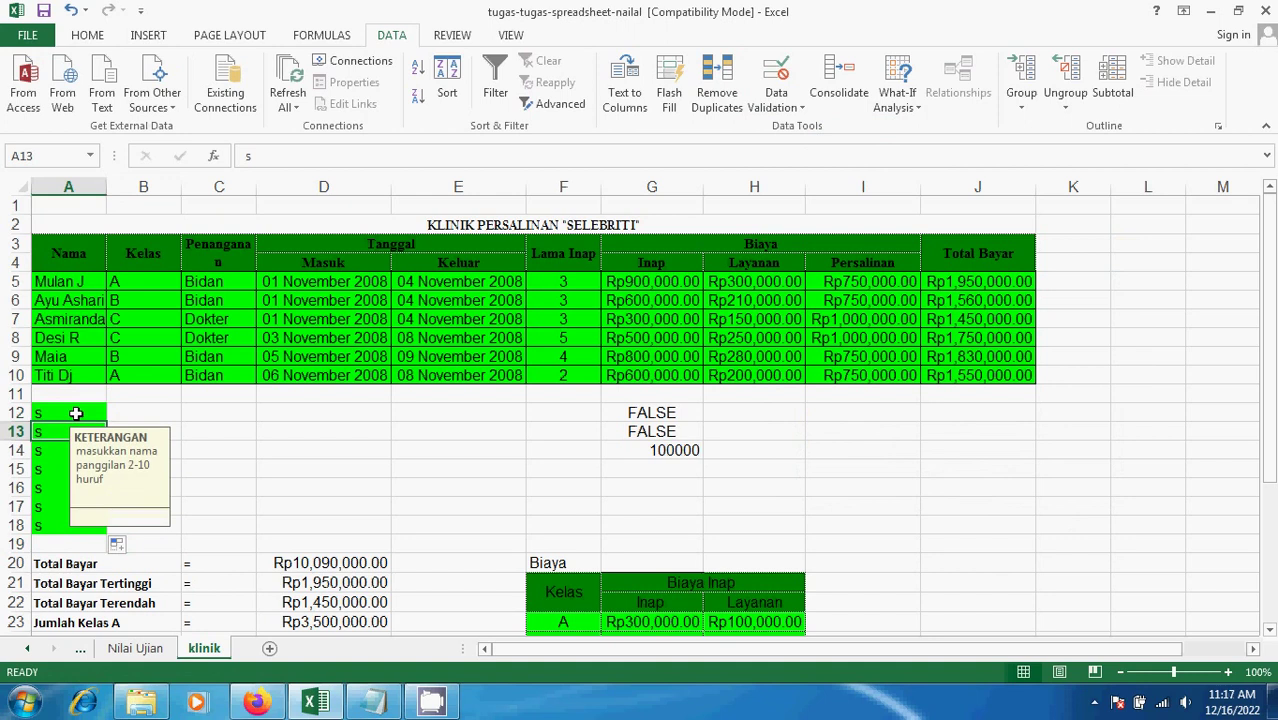
Step: Remove the fill colour from cells A12 through A18 and clear their contents
click(92, 416)
drag(93, 416, 91, 524)
click(153, 38)
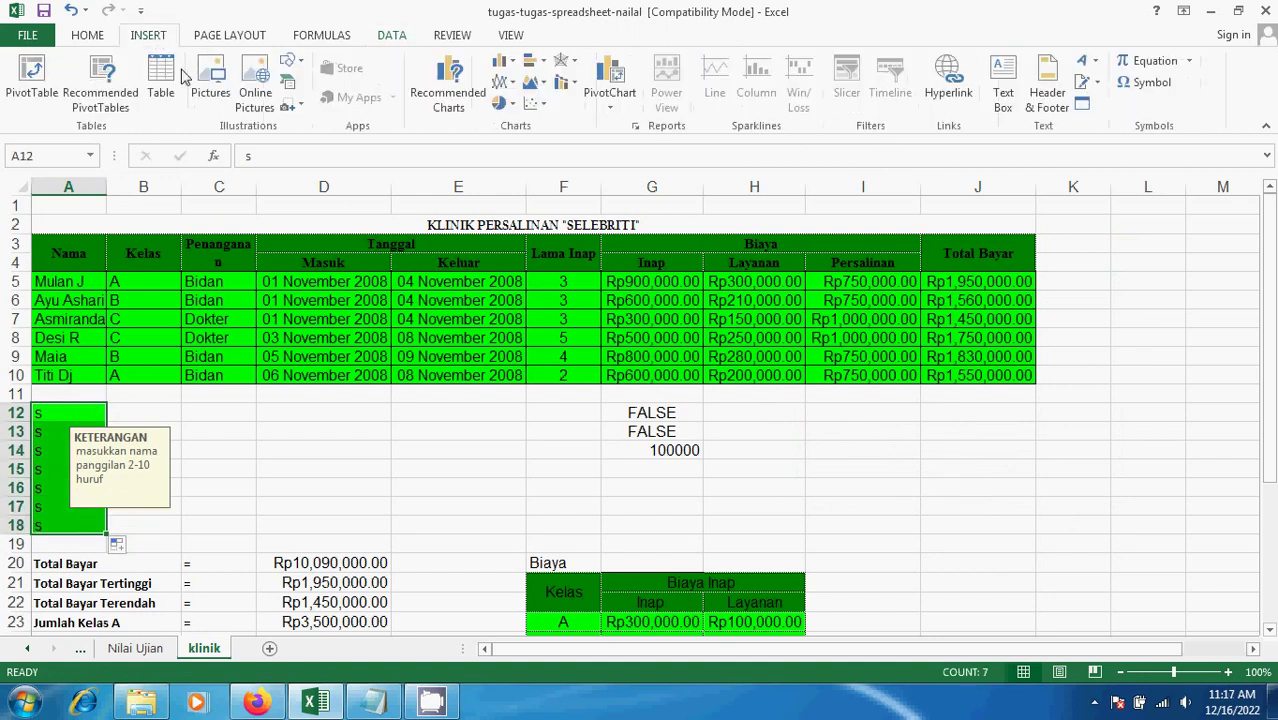
click(99, 38)
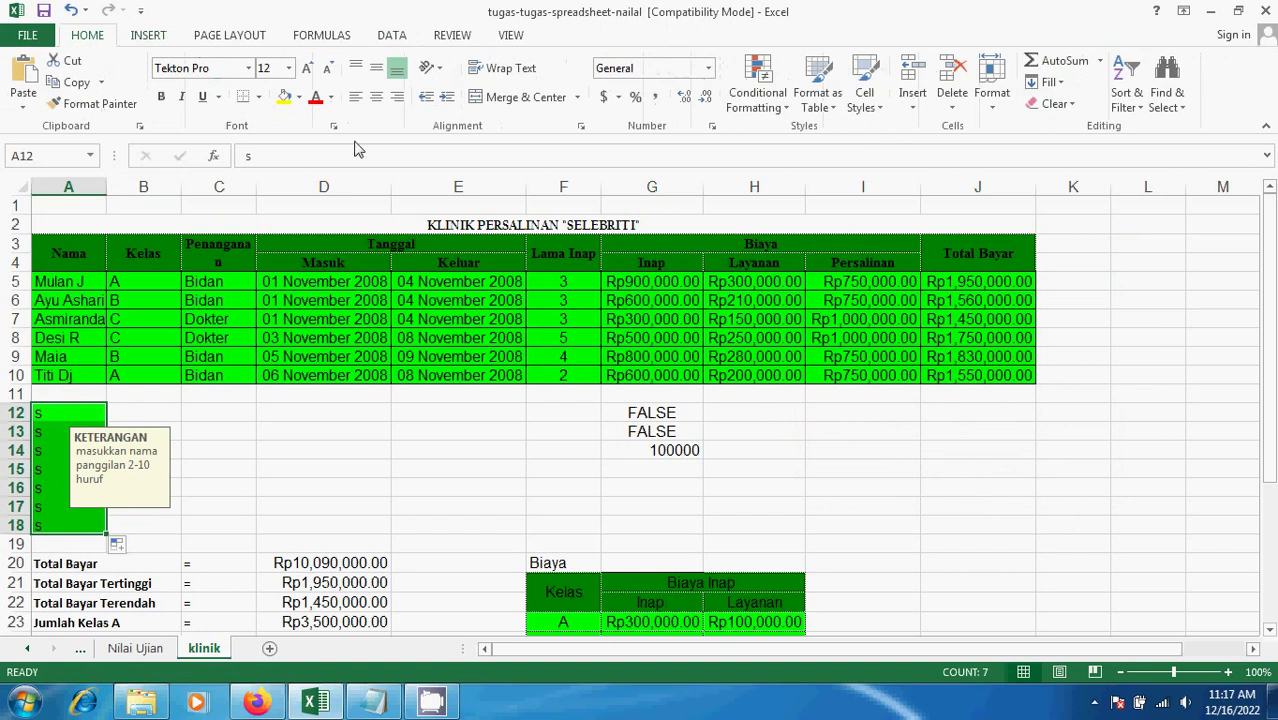
click(298, 97)
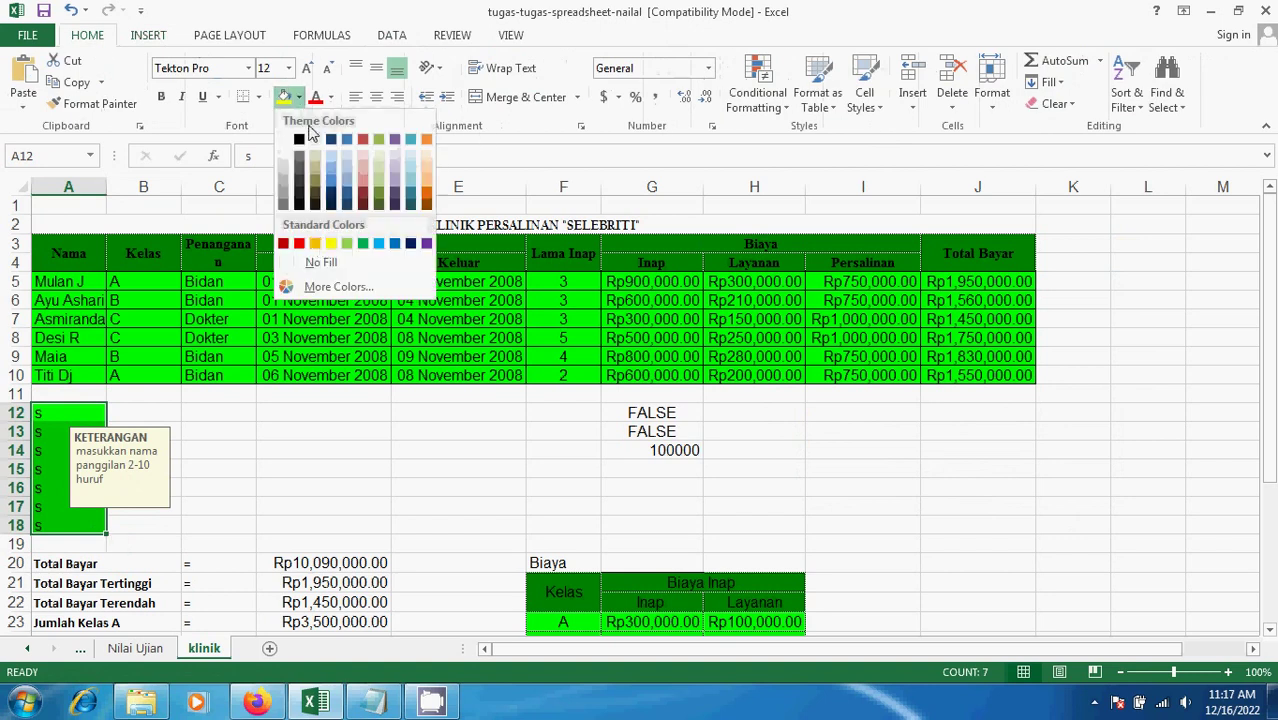
click(331, 263)
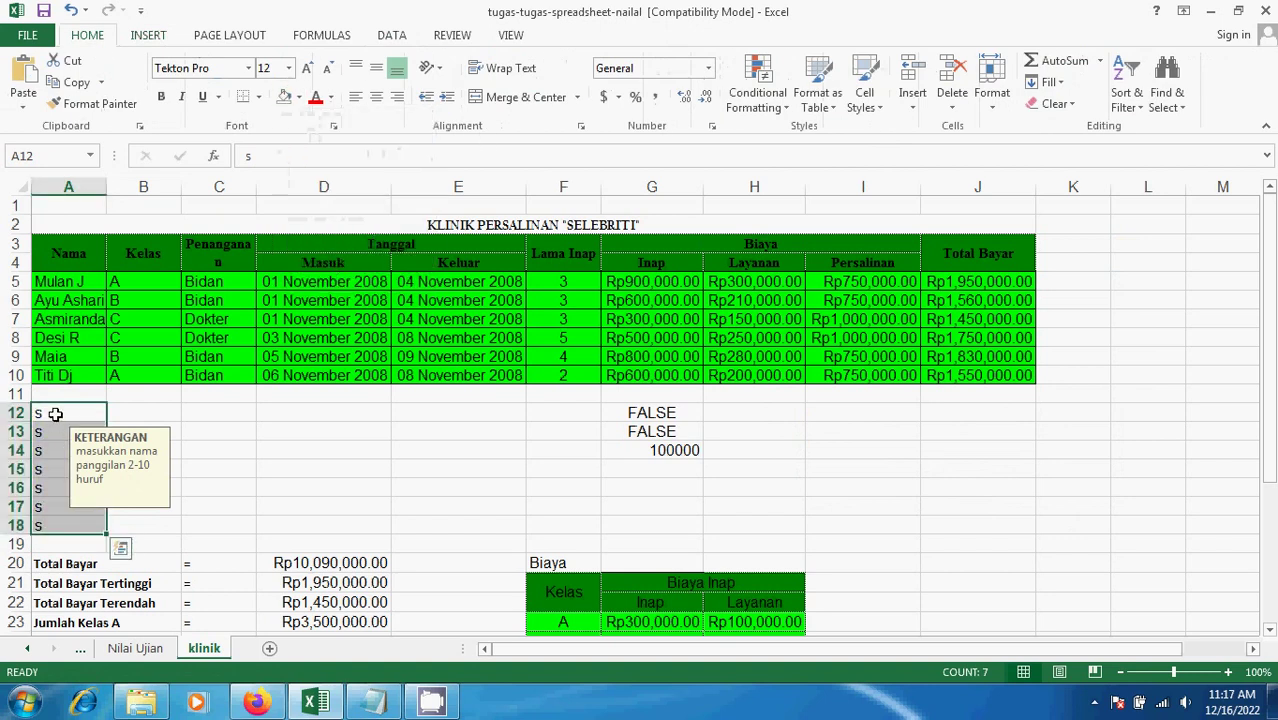
drag(55, 413, 65, 526)
key(Delete)
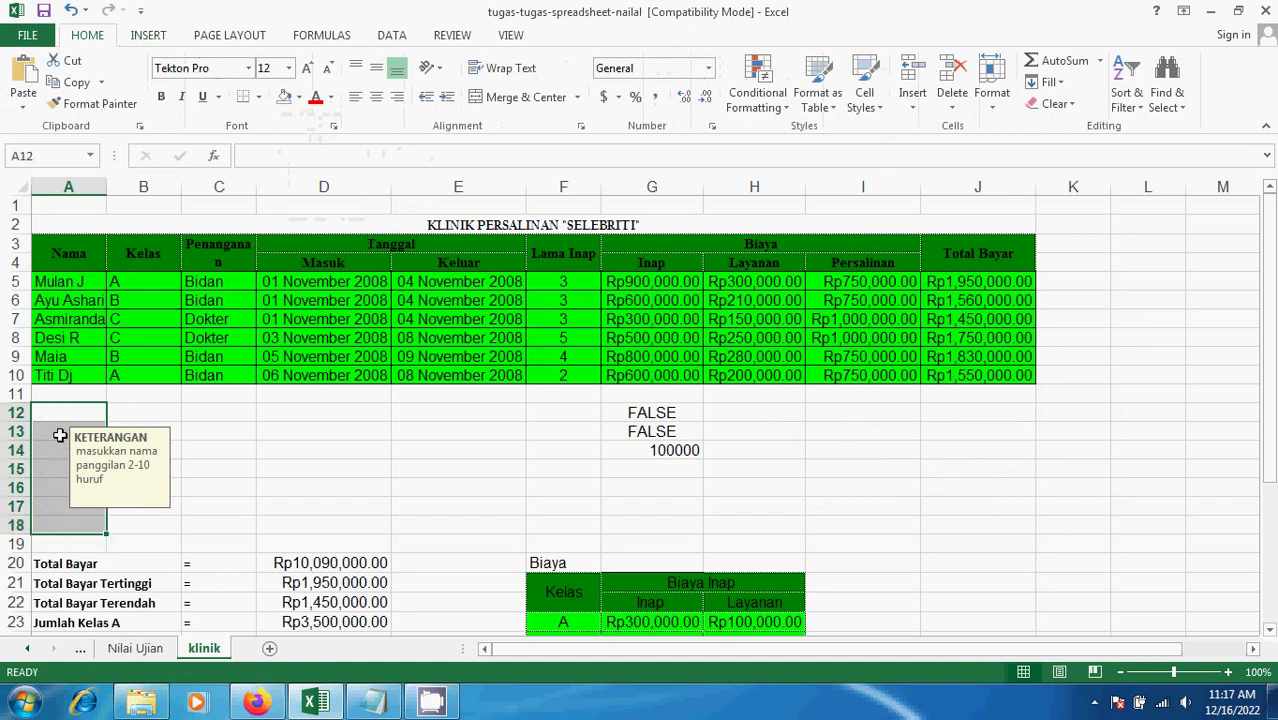
Step: Review the text length criteria of cell A13's validation rule and close them without changes
click(60, 434)
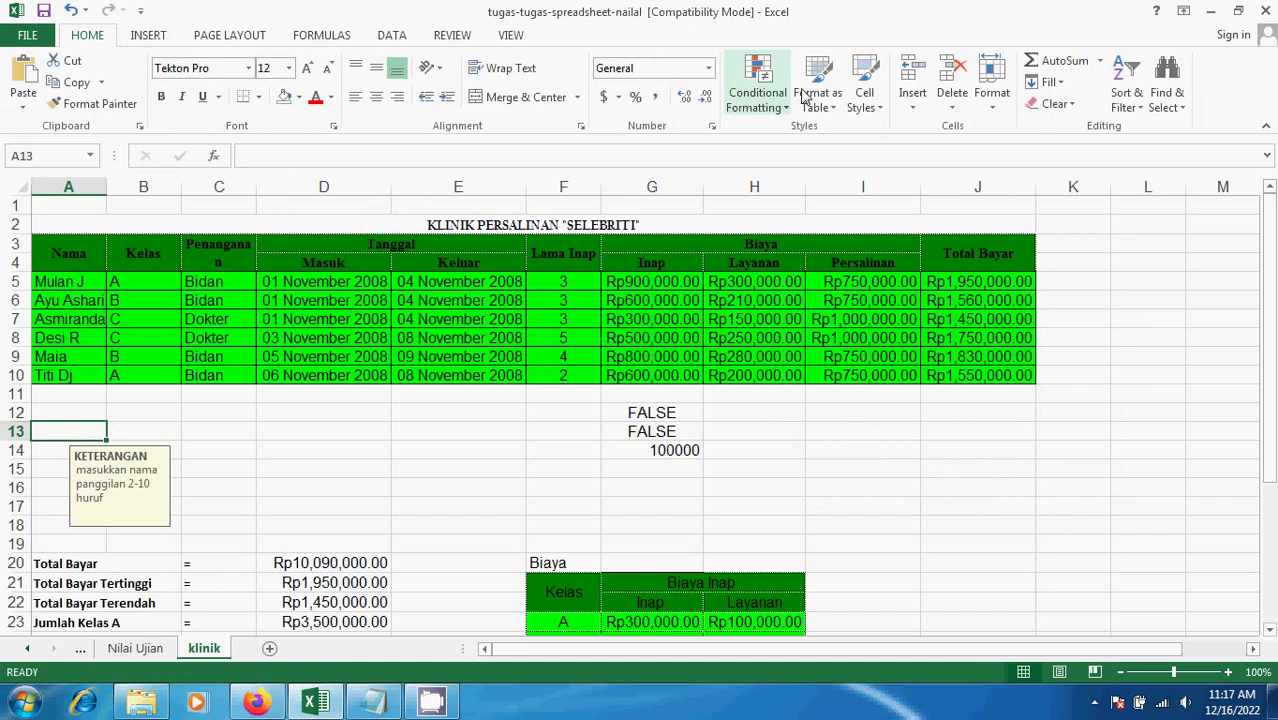
click(400, 40)
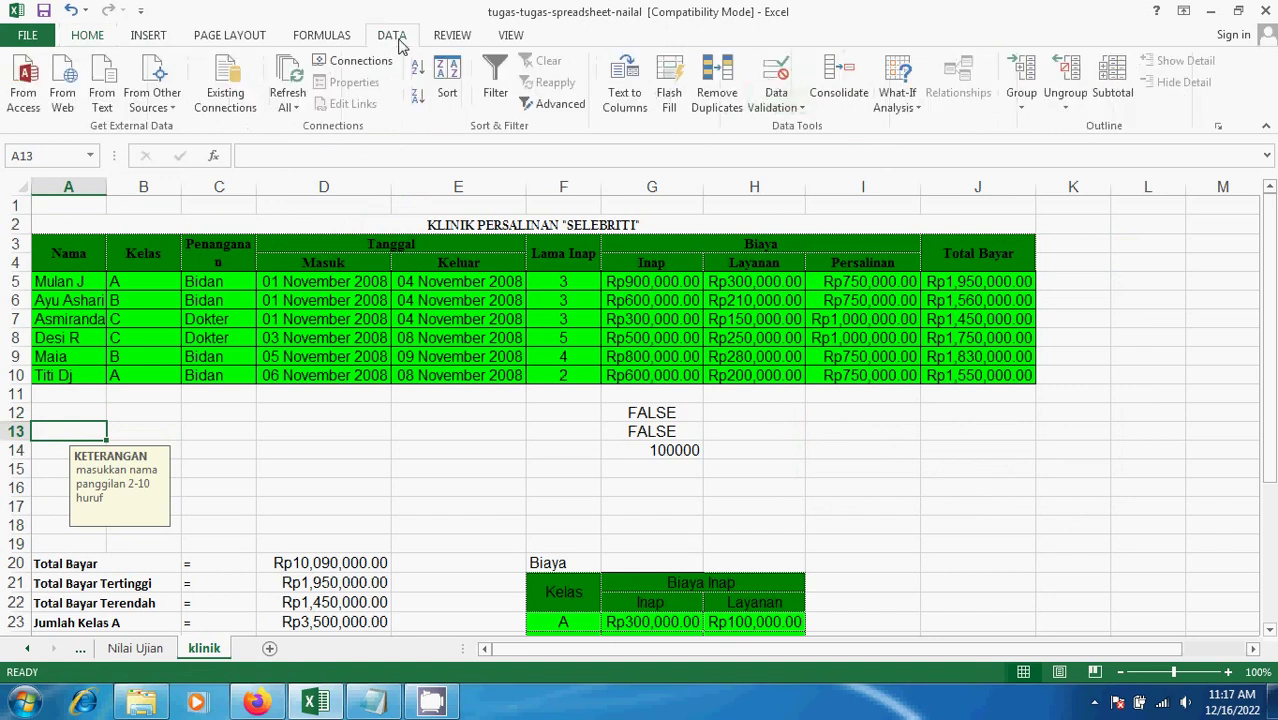
click(767, 104)
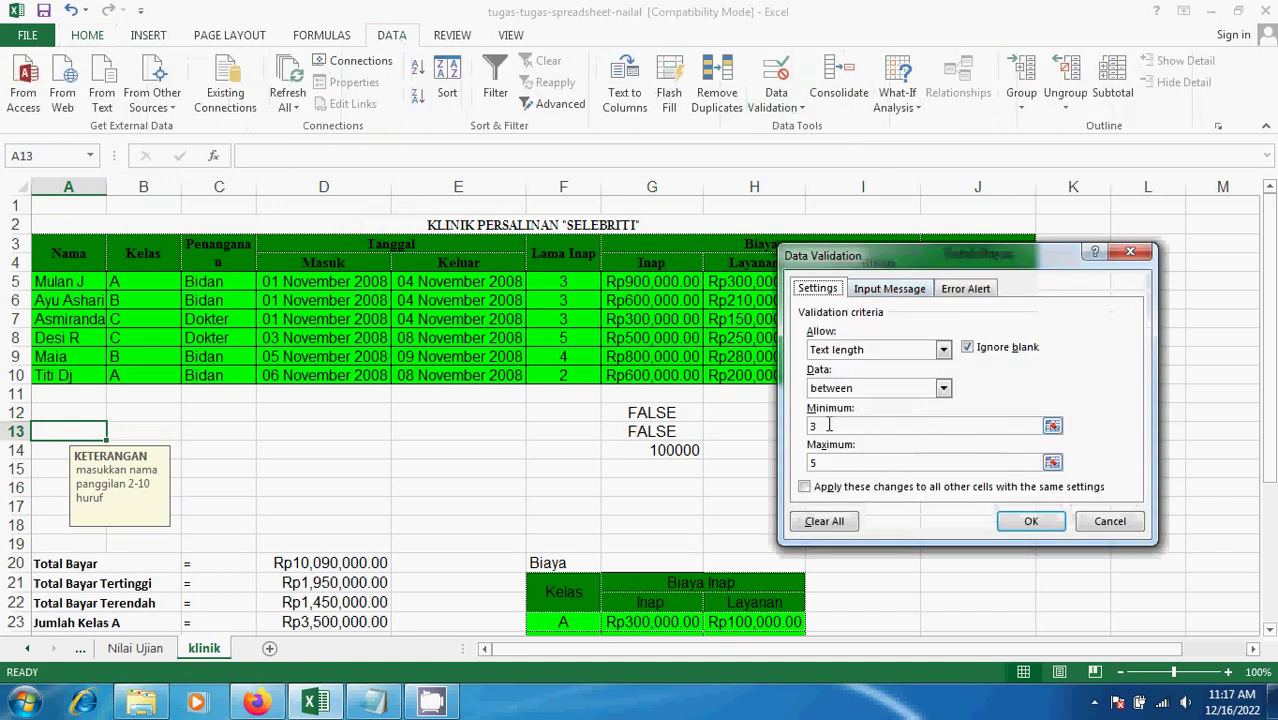
click(1030, 521)
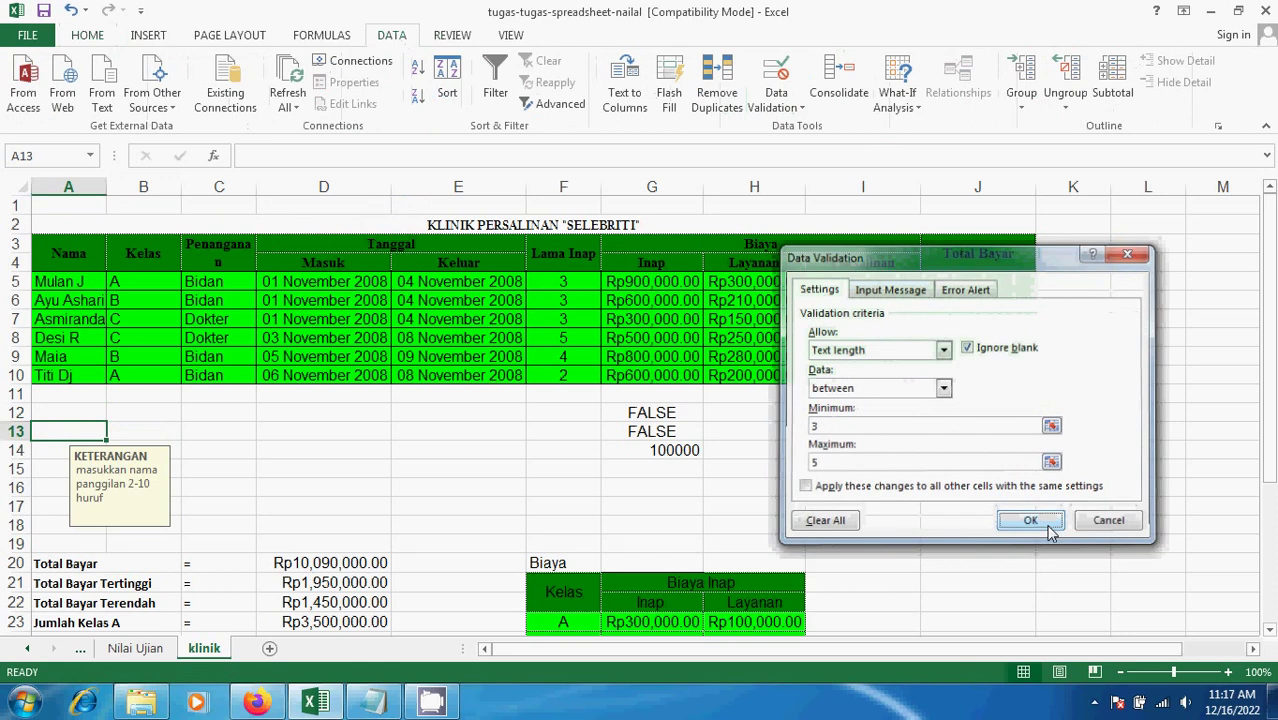
click(243, 484)
drag(46, 442, 65, 436)
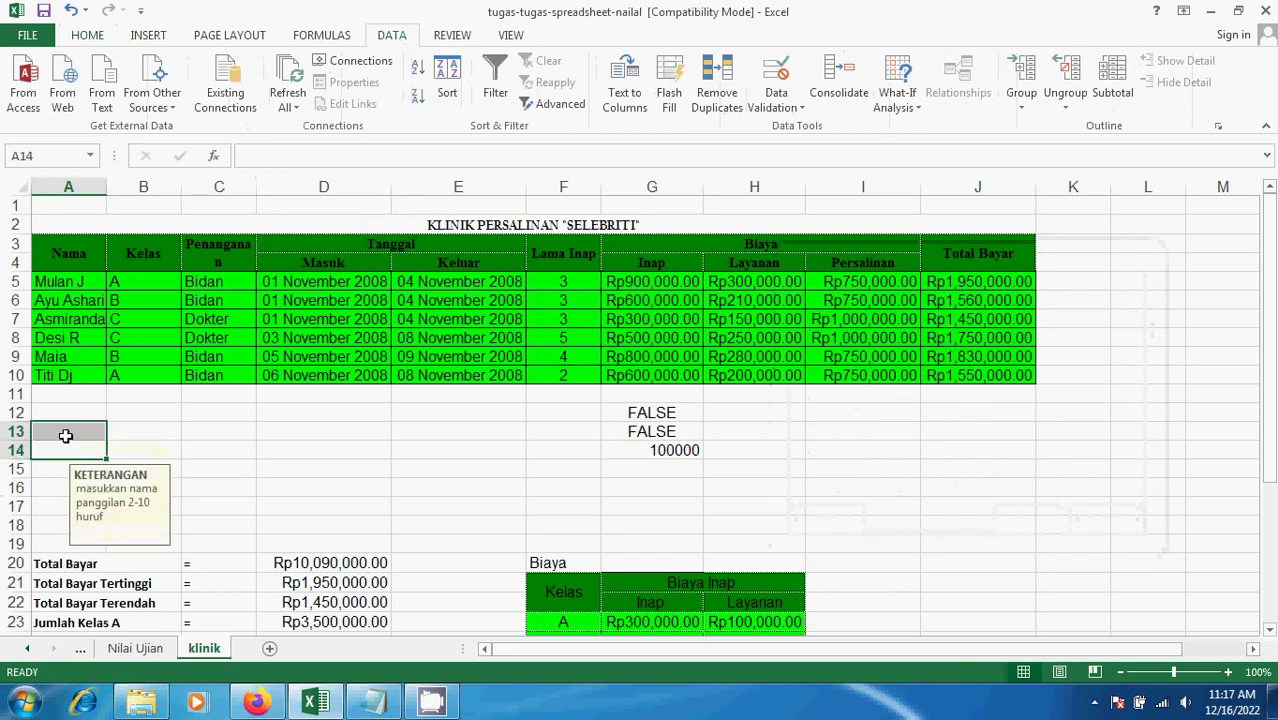
click(148, 427)
Step: Change cell A13's validation input message to "masukkan nama panggilan 3-5 huruf"
click(75, 436)
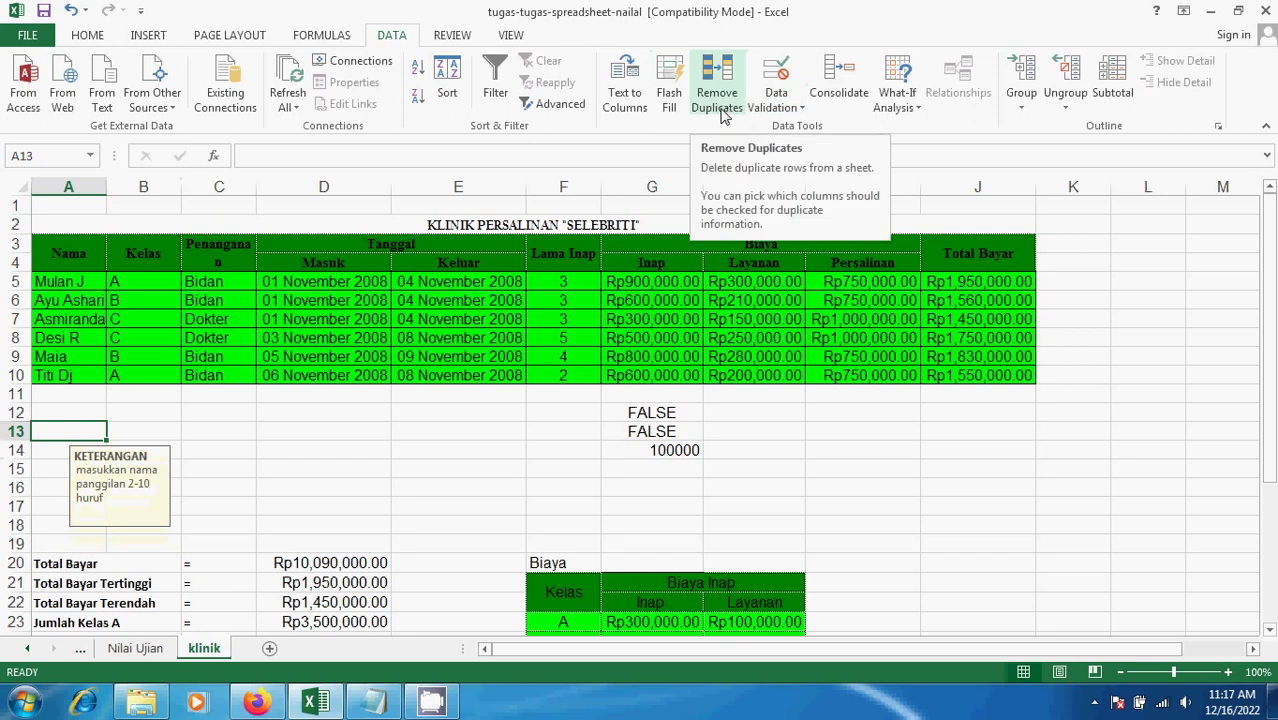
click(776, 104)
click(832, 127)
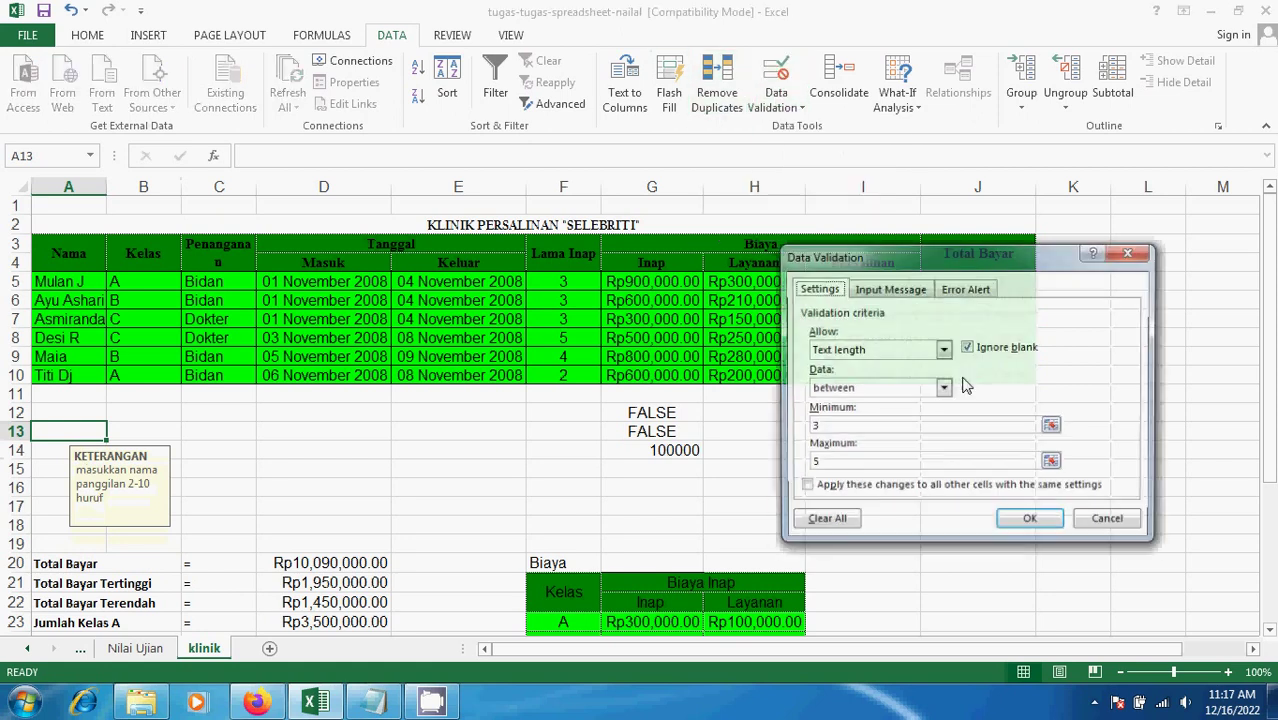
click(890, 289)
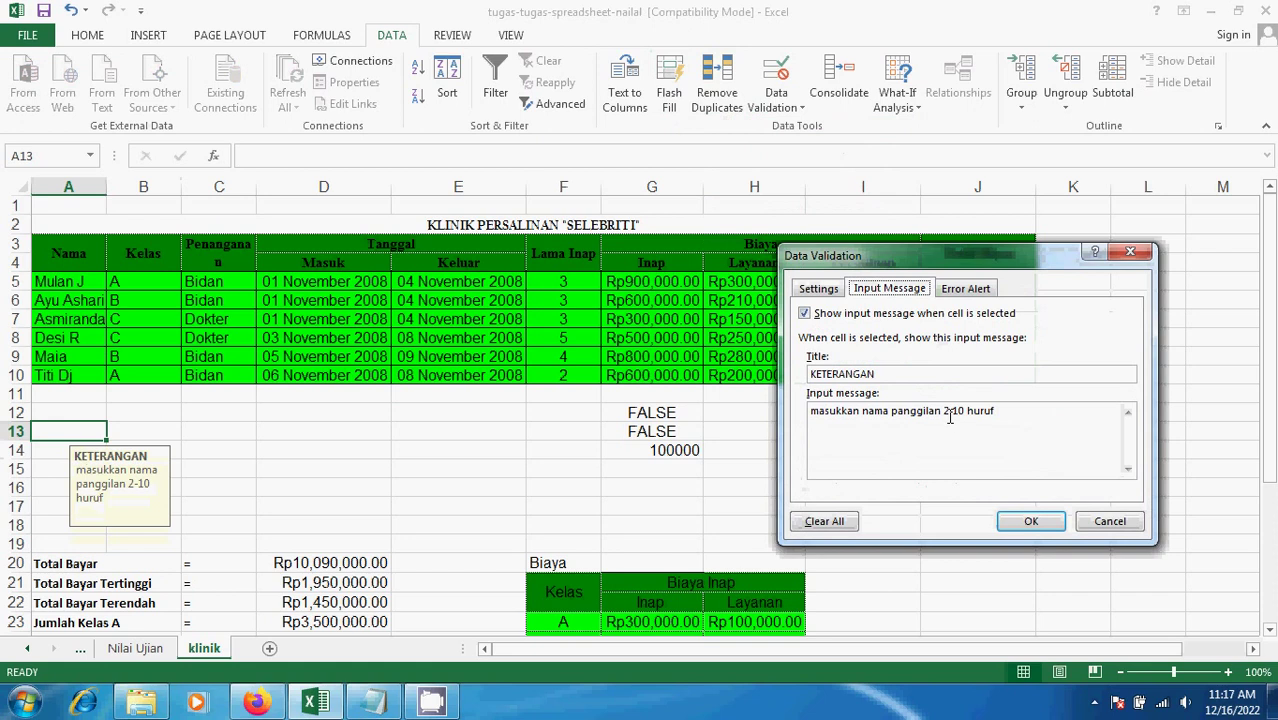
click(950, 418)
key(BackSpace)
text(3)
key(BackSpace)
key(Delete)
text(5)
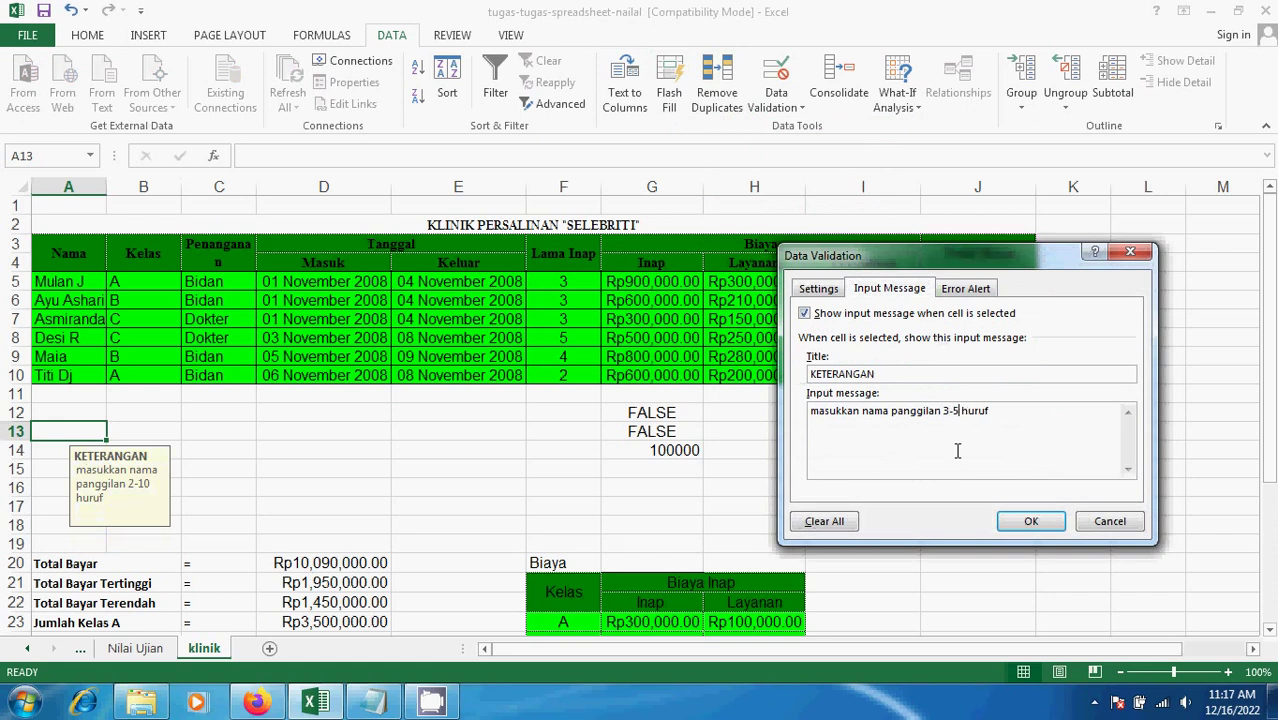
click(1030, 521)
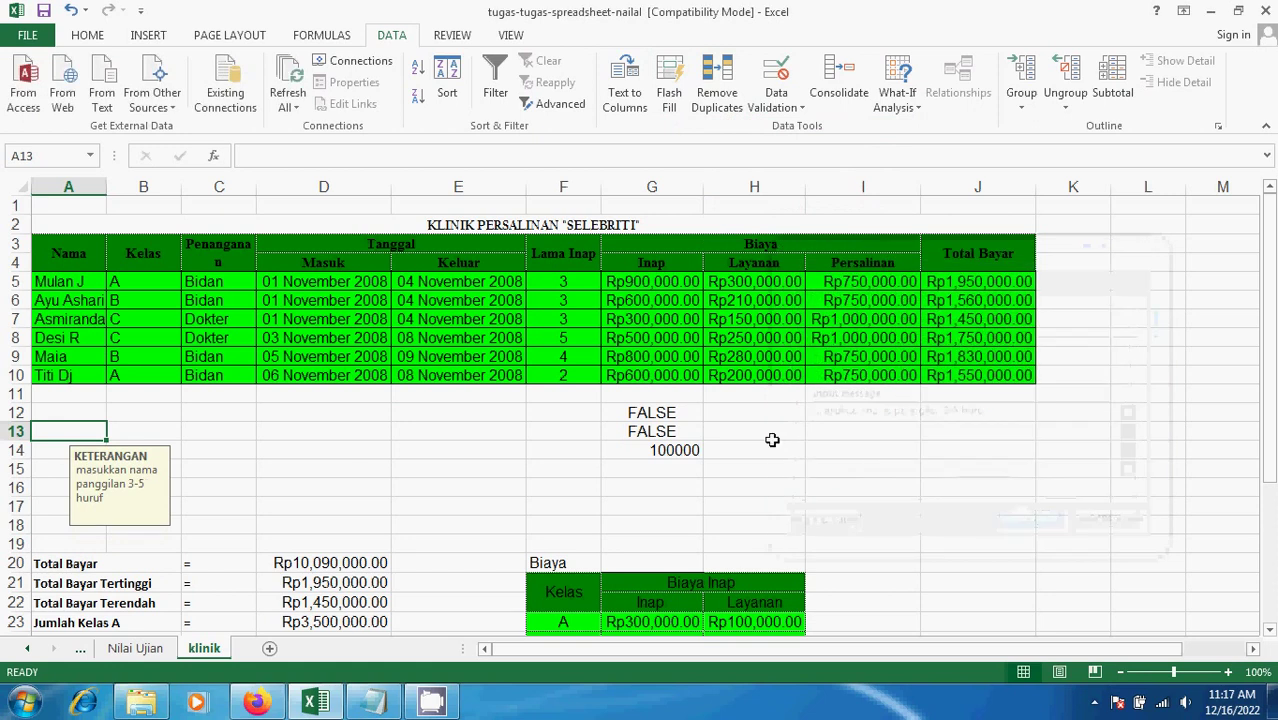
Step: Test cell A13's Warning alert with a seven-letter nickname and cancel the entry
text(sa)
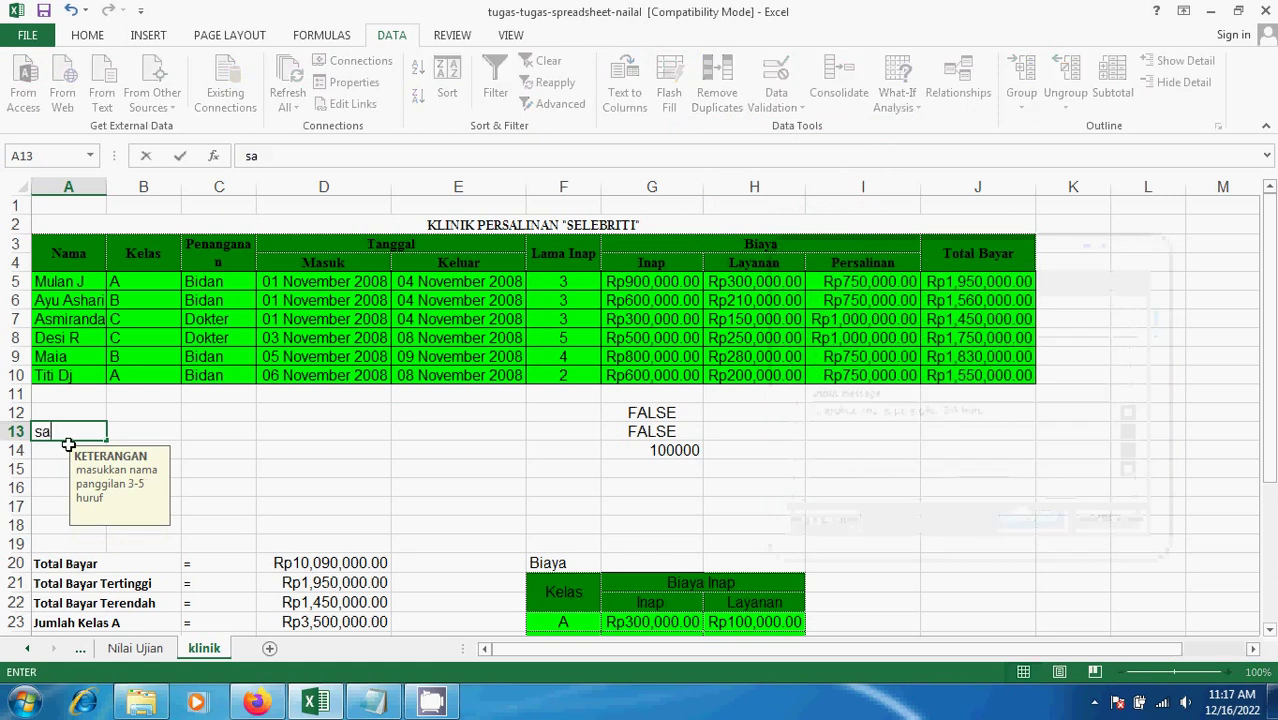
text(putra)
key(Return)
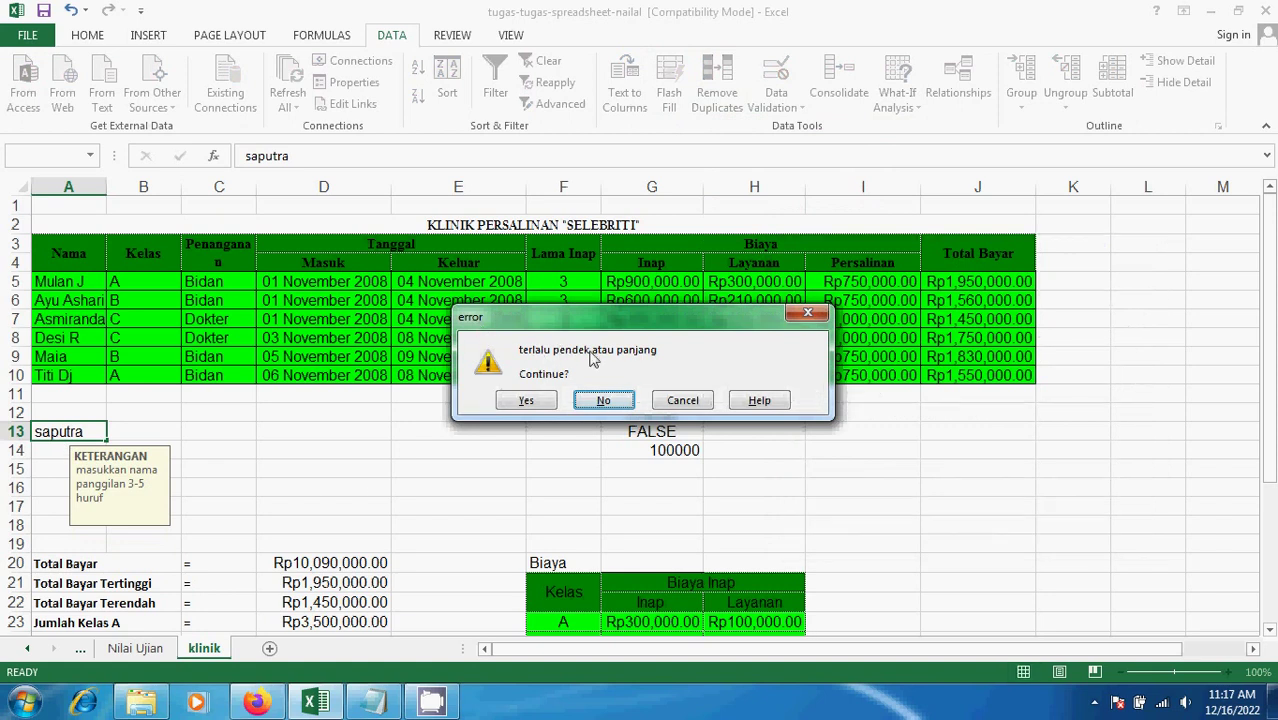
click(683, 400)
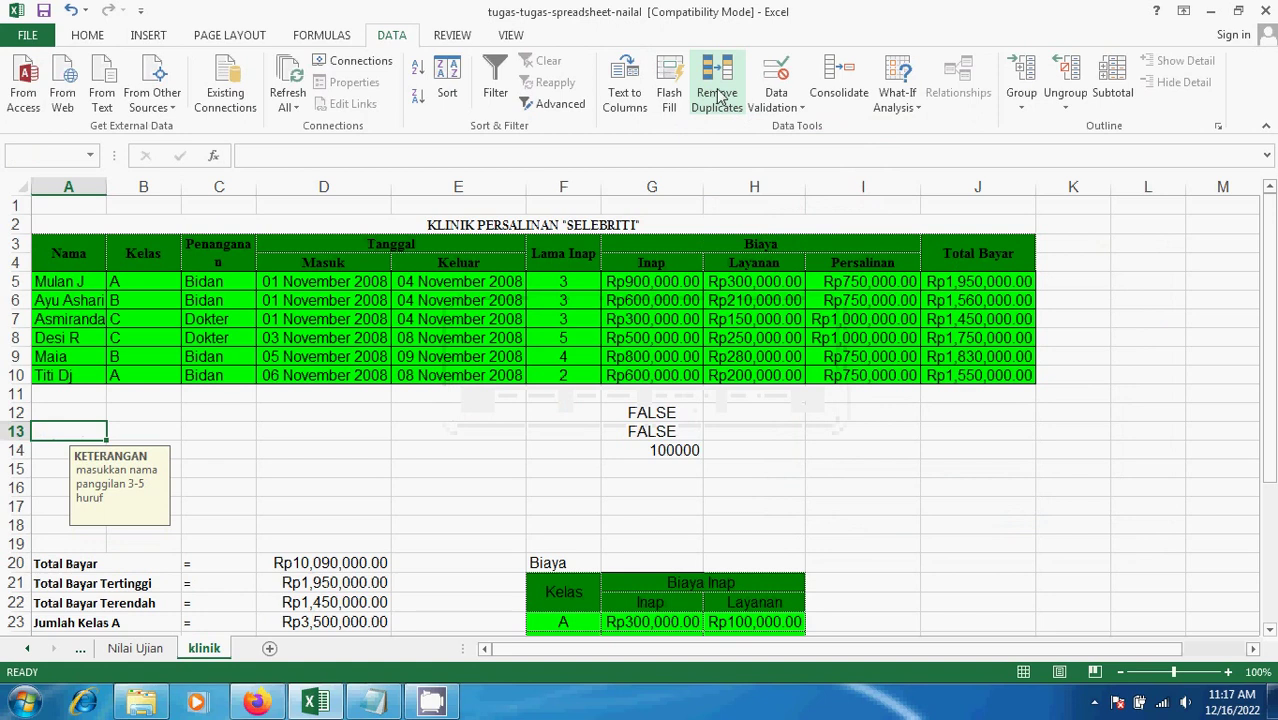
Step: Set the error alert style of cell A13's validation rule to Information
click(717, 100)
key(Return)
click(776, 80)
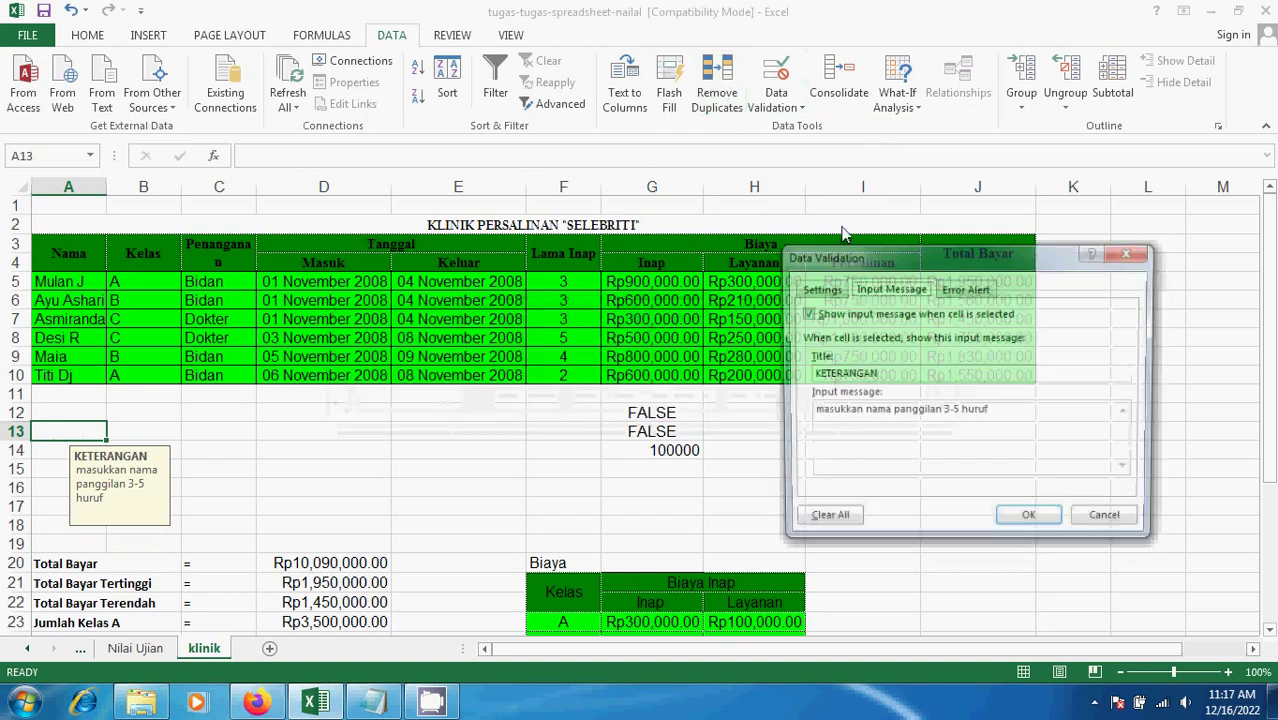
click(966, 288)
click(940, 372)
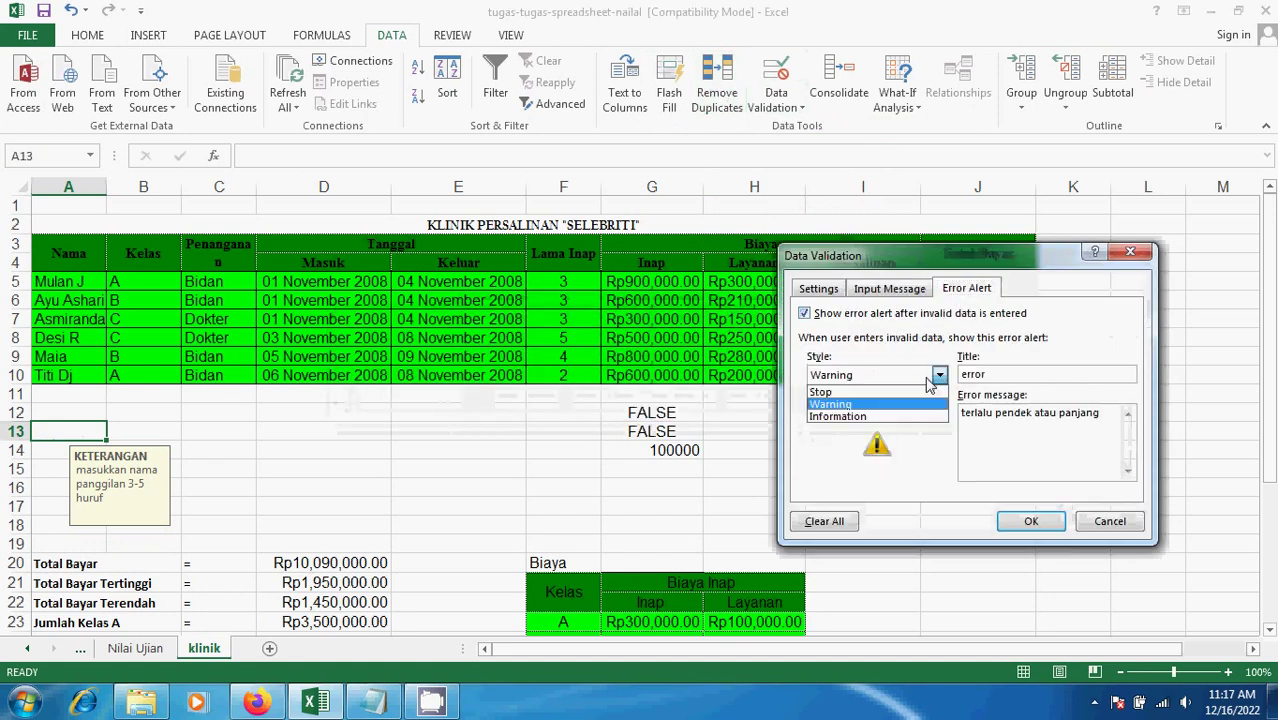
click(889, 428)
click(1027, 521)
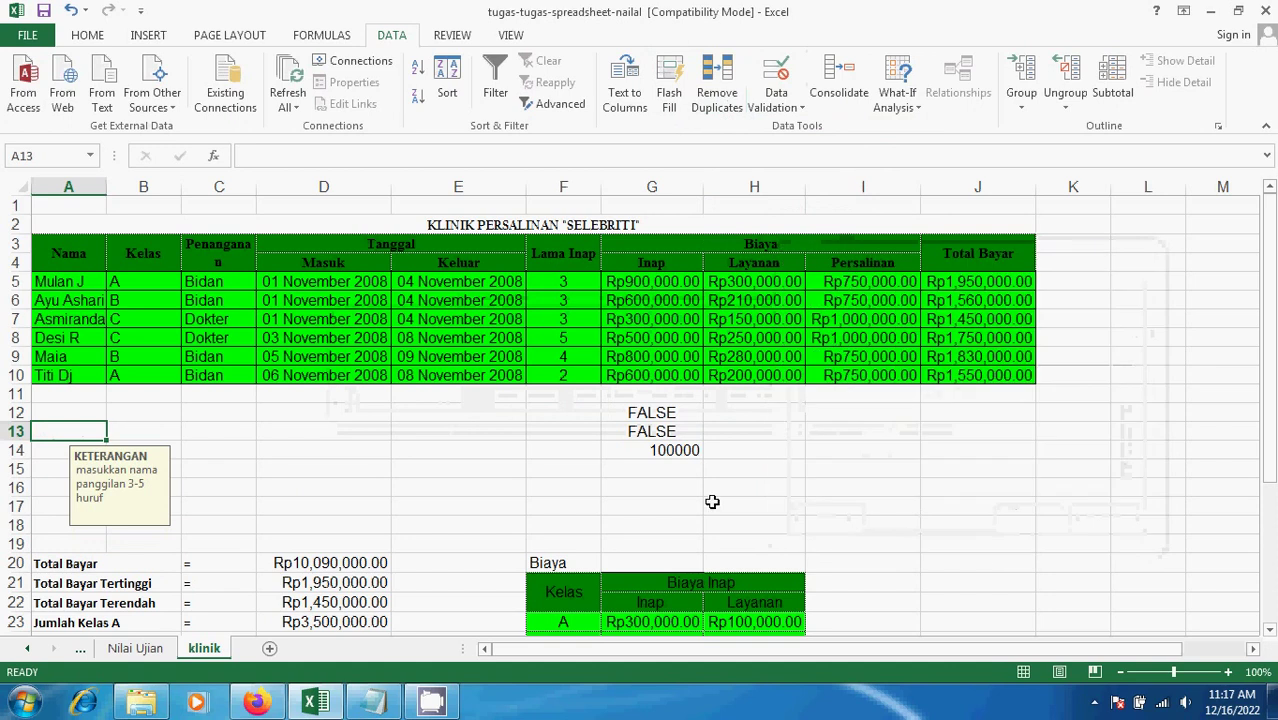
Step: Test cell A13's Information alert with a seven-letter nickname and cancel the entry
text(sap)
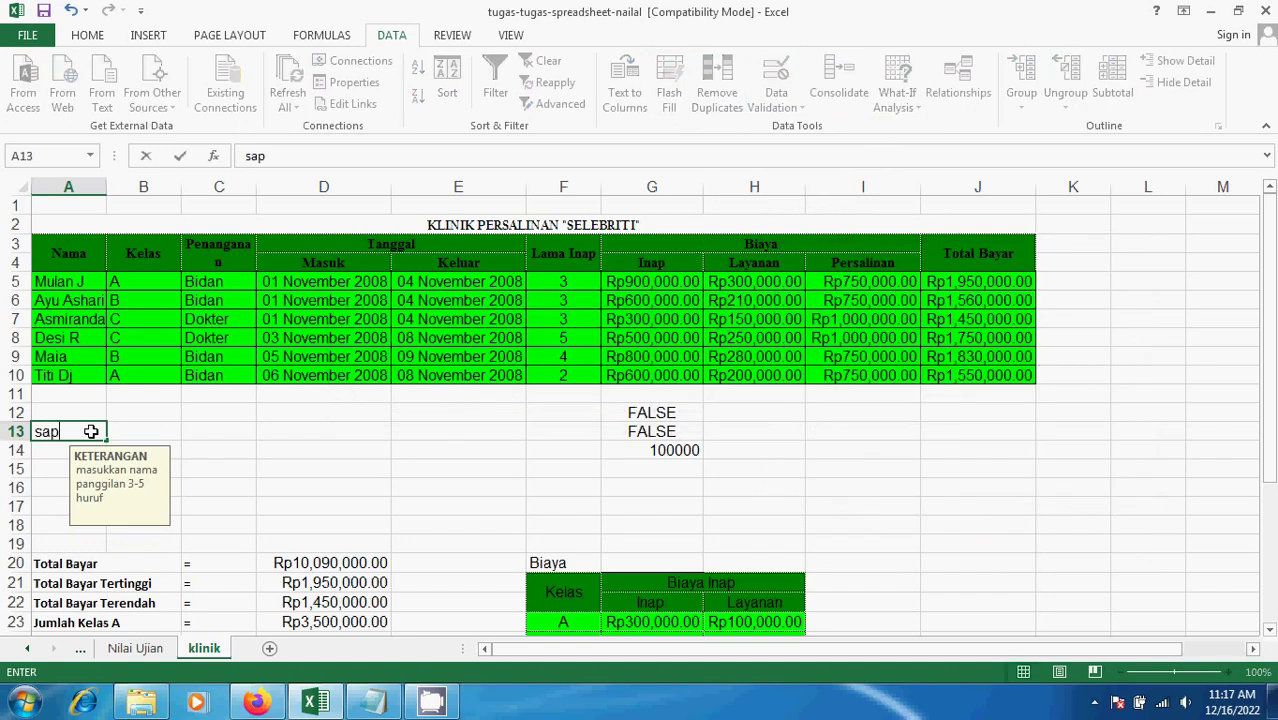
text(utra)
key(Return)
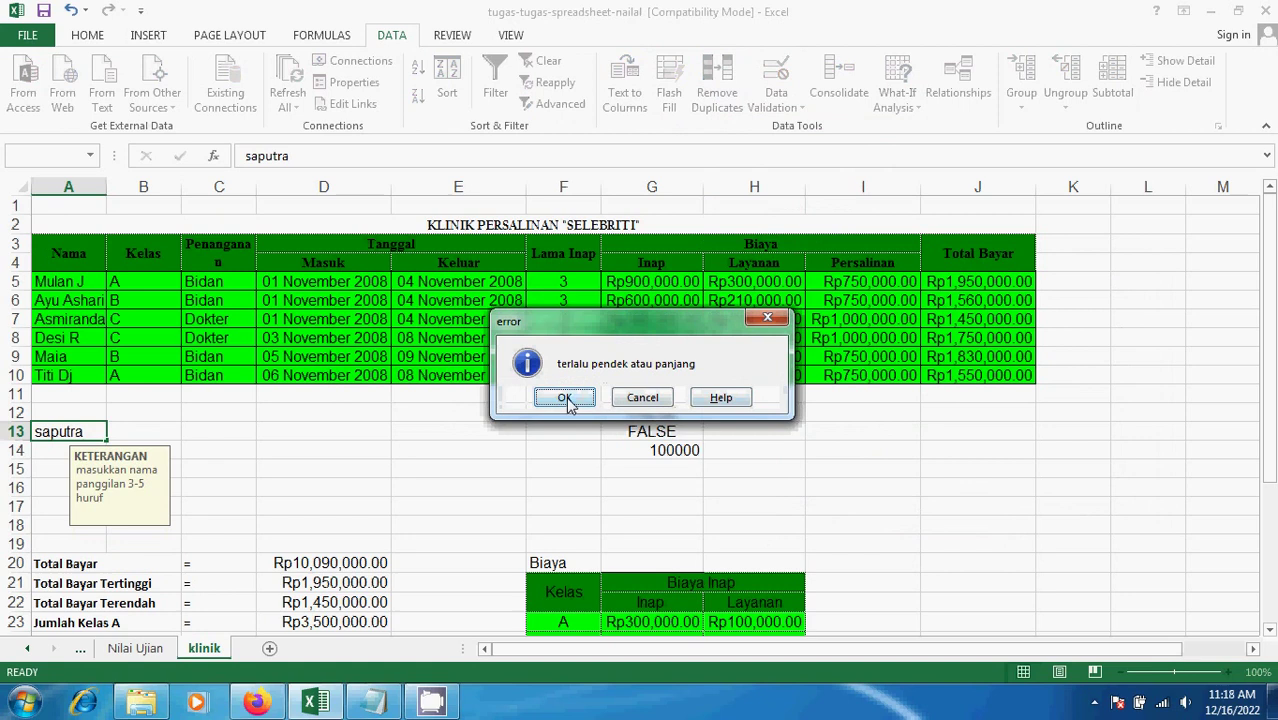
click(642, 398)
click(384, 523)
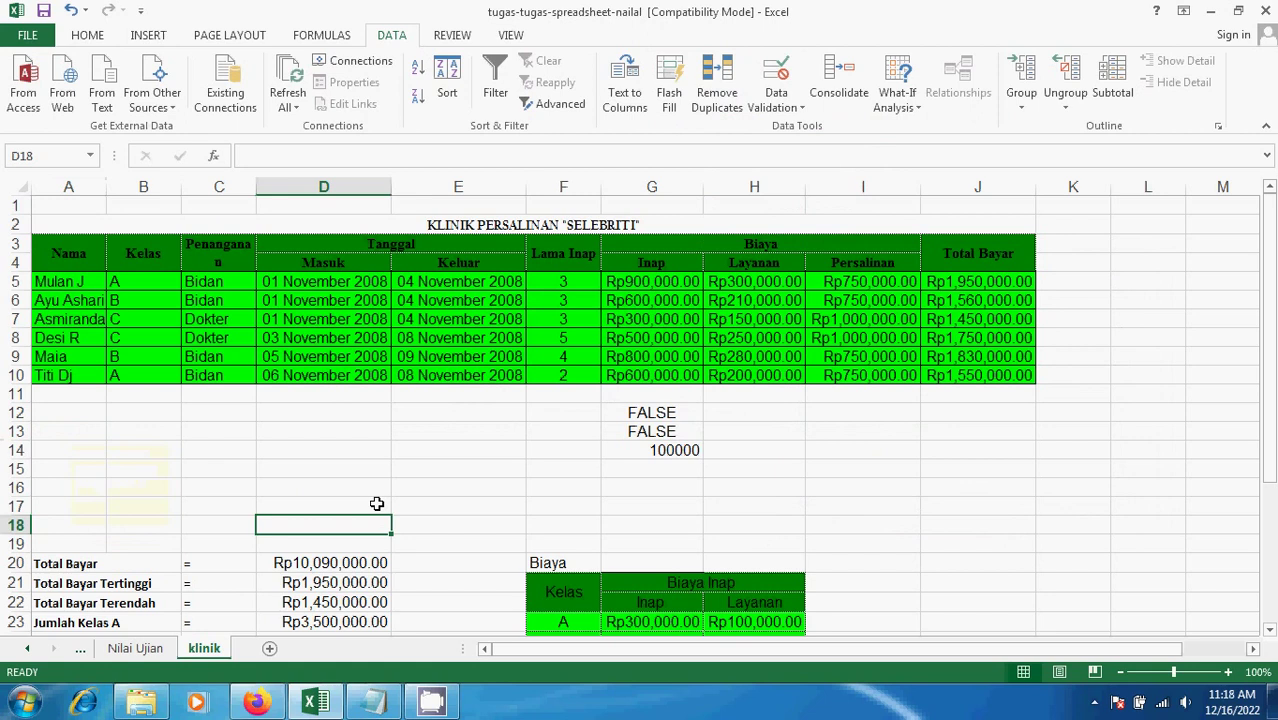
Step: Examine the comparison options for the text length rule of cell A12, and close the rule without changes
click(65, 410)
click(776, 75)
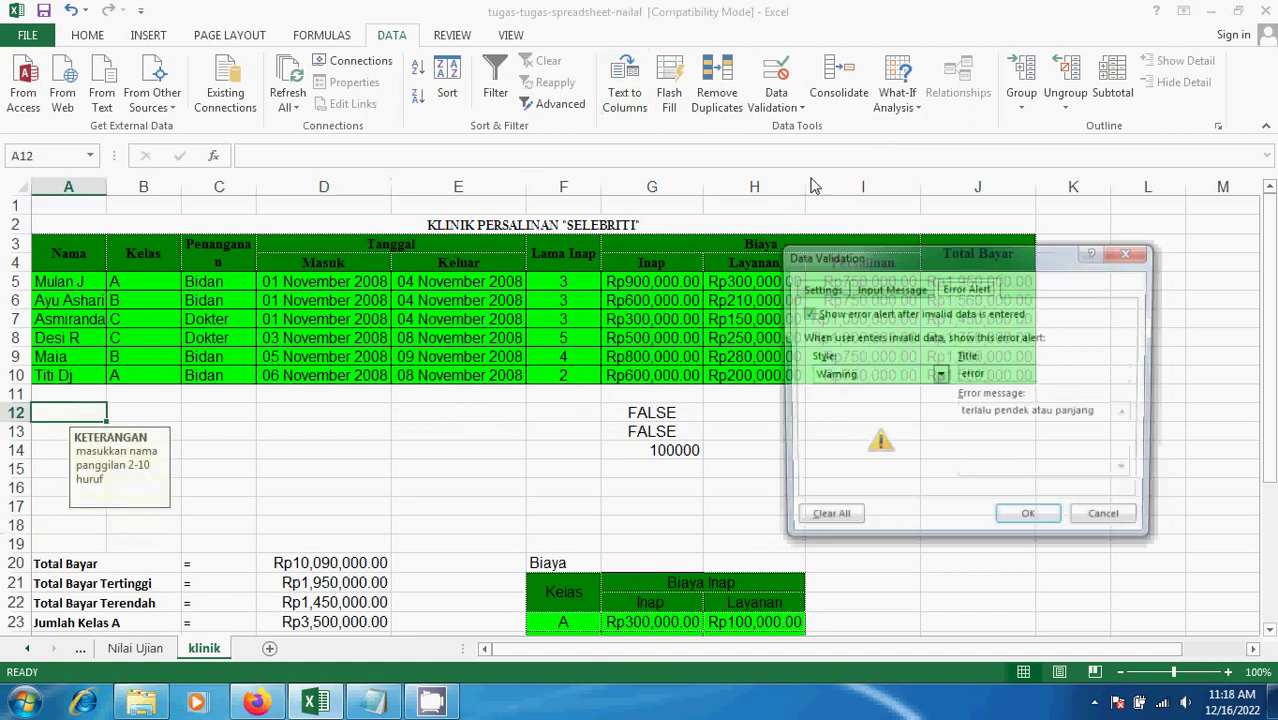
click(818, 289)
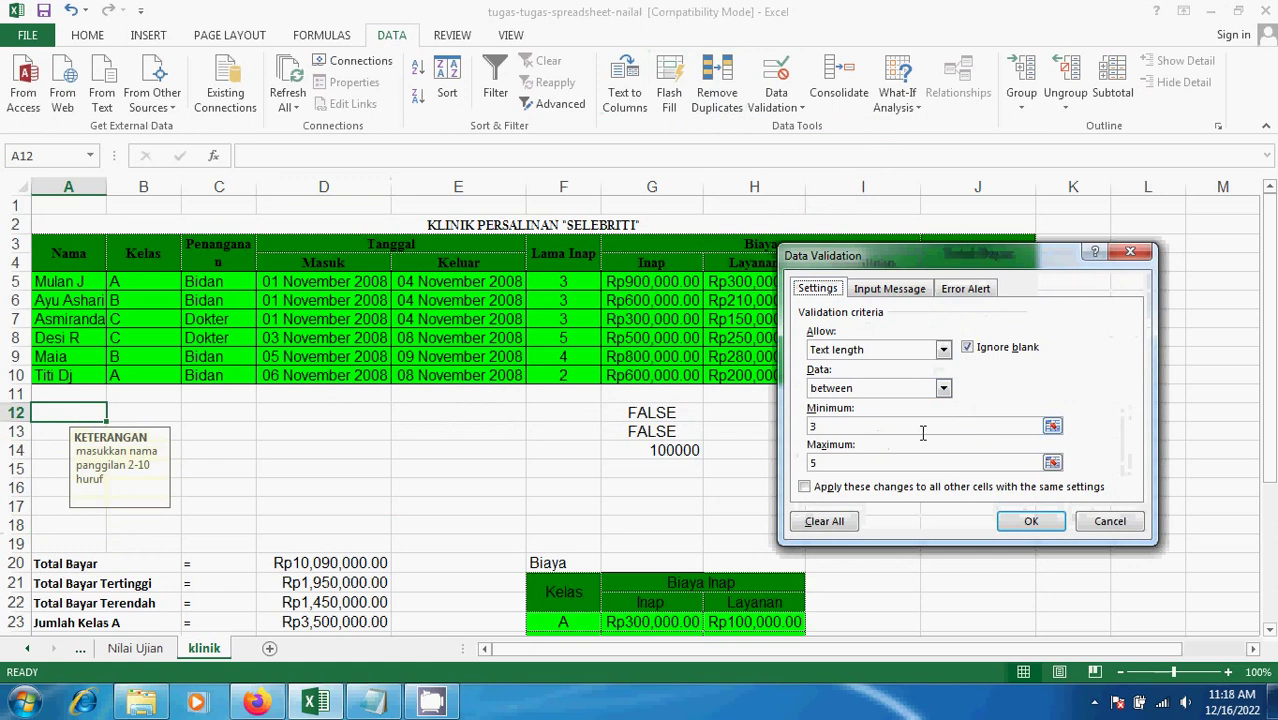
click(943, 388)
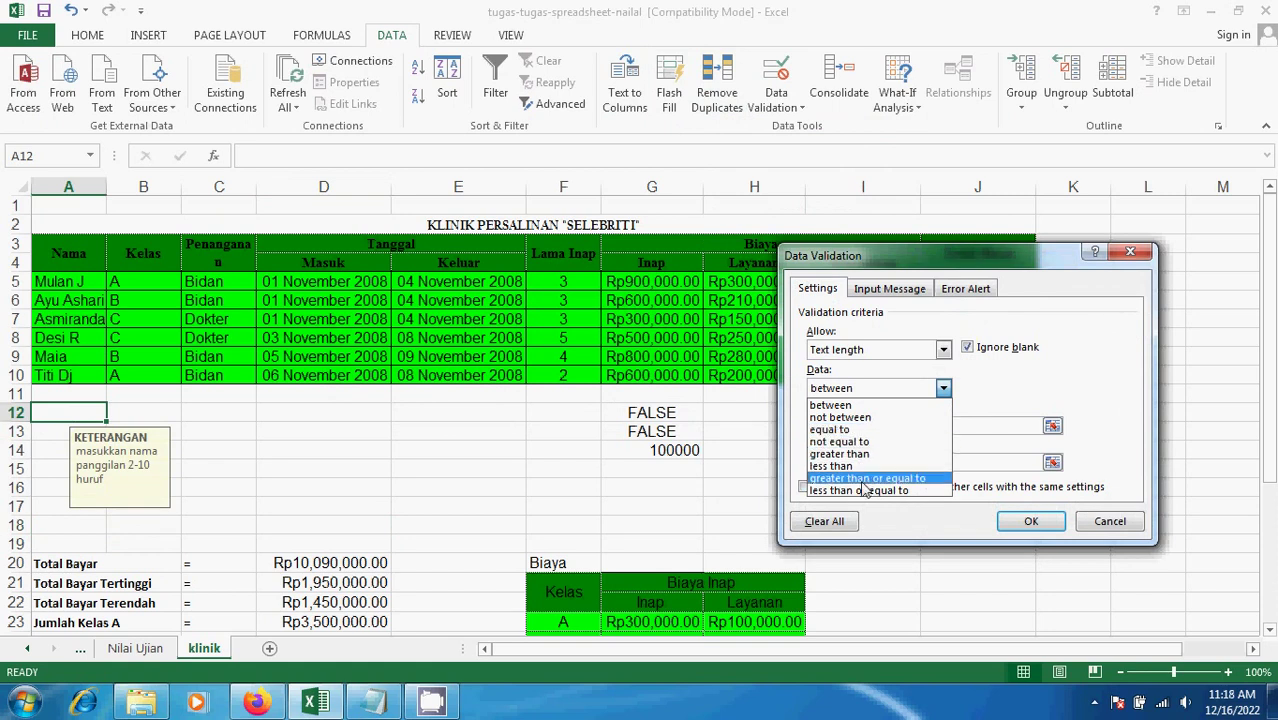
click(1112, 383)
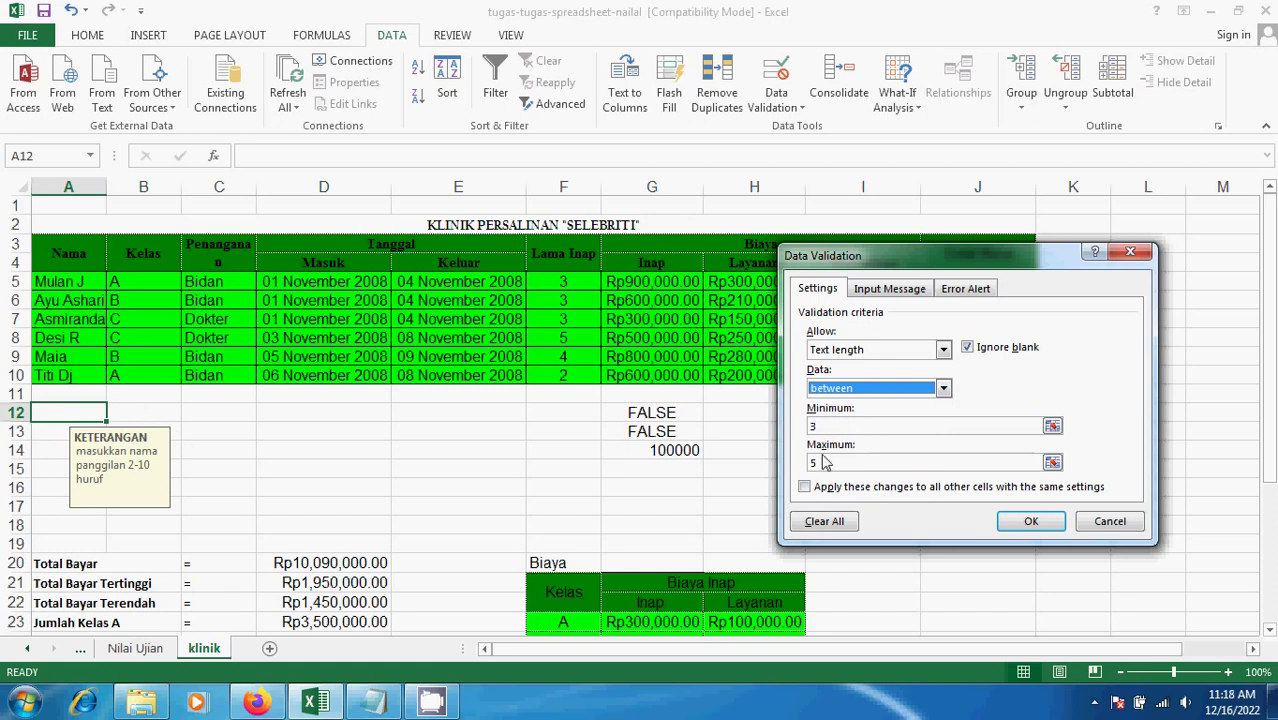
click(1115, 522)
Step: Set up a List validation rule for cells B12:B18 using the class codes in F23:F25 as the source
click(146, 410)
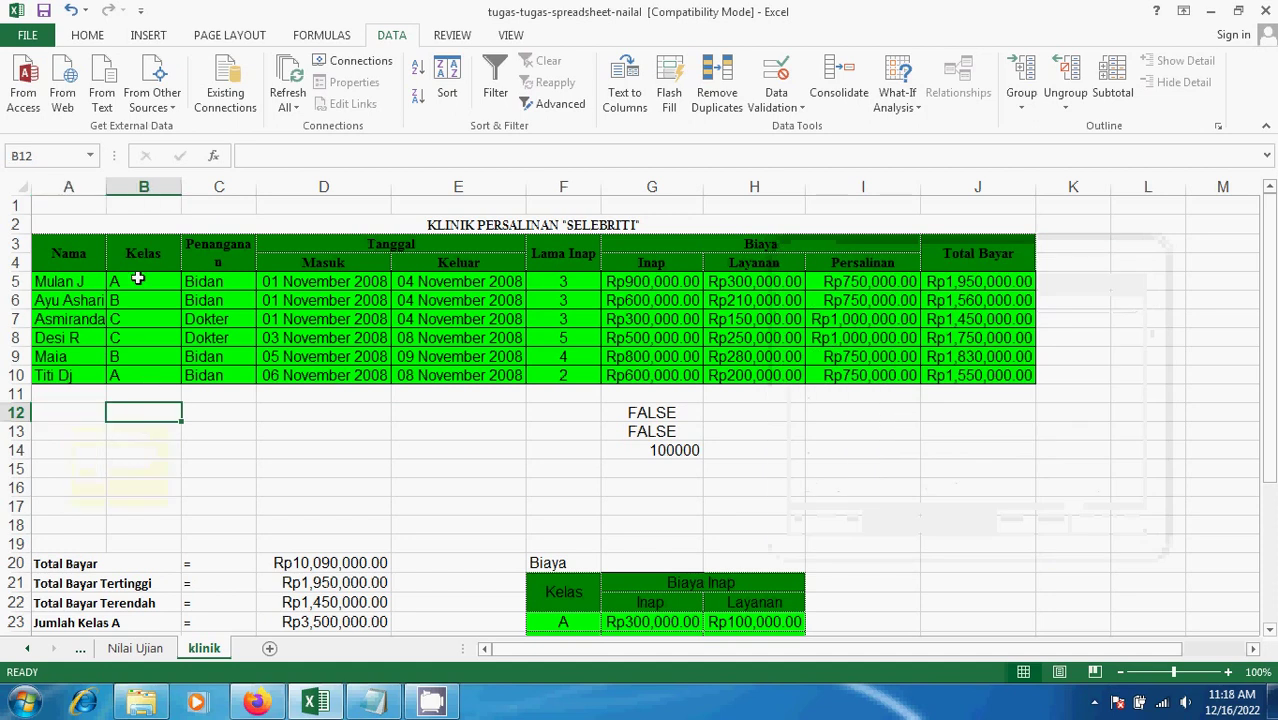
drag(143, 414, 153, 523)
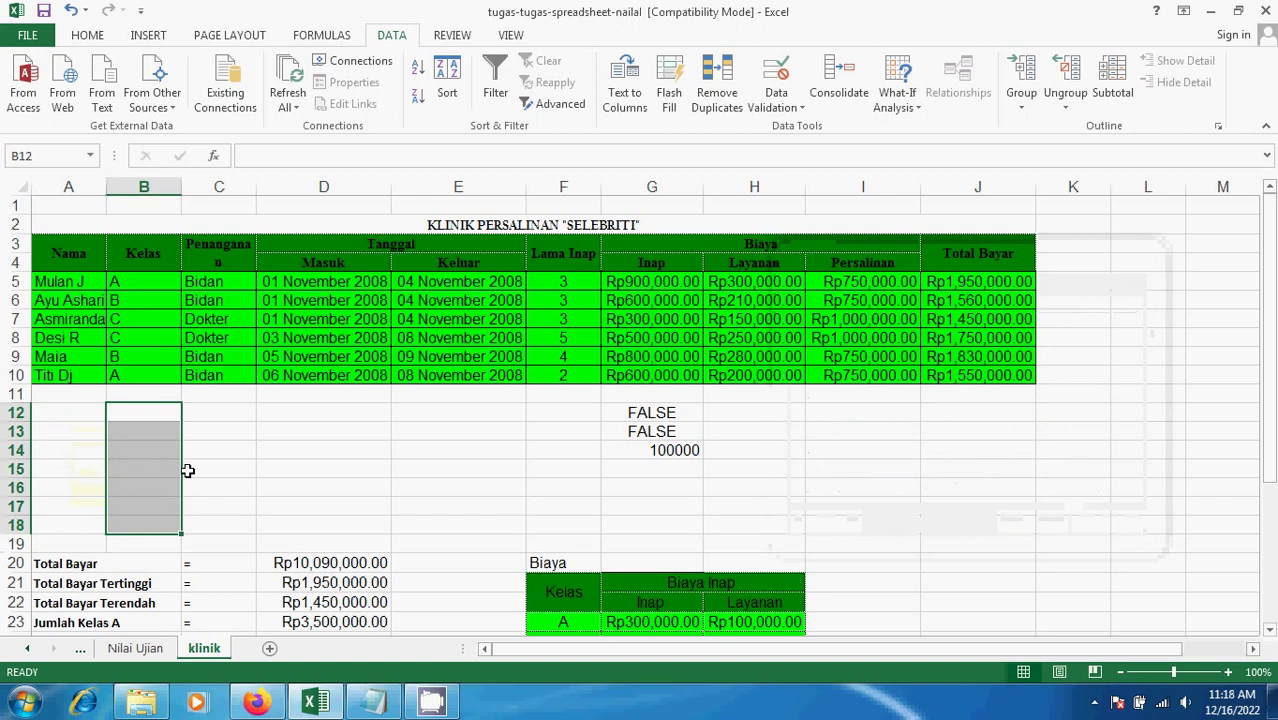
scroll(187, 470, down, 1)
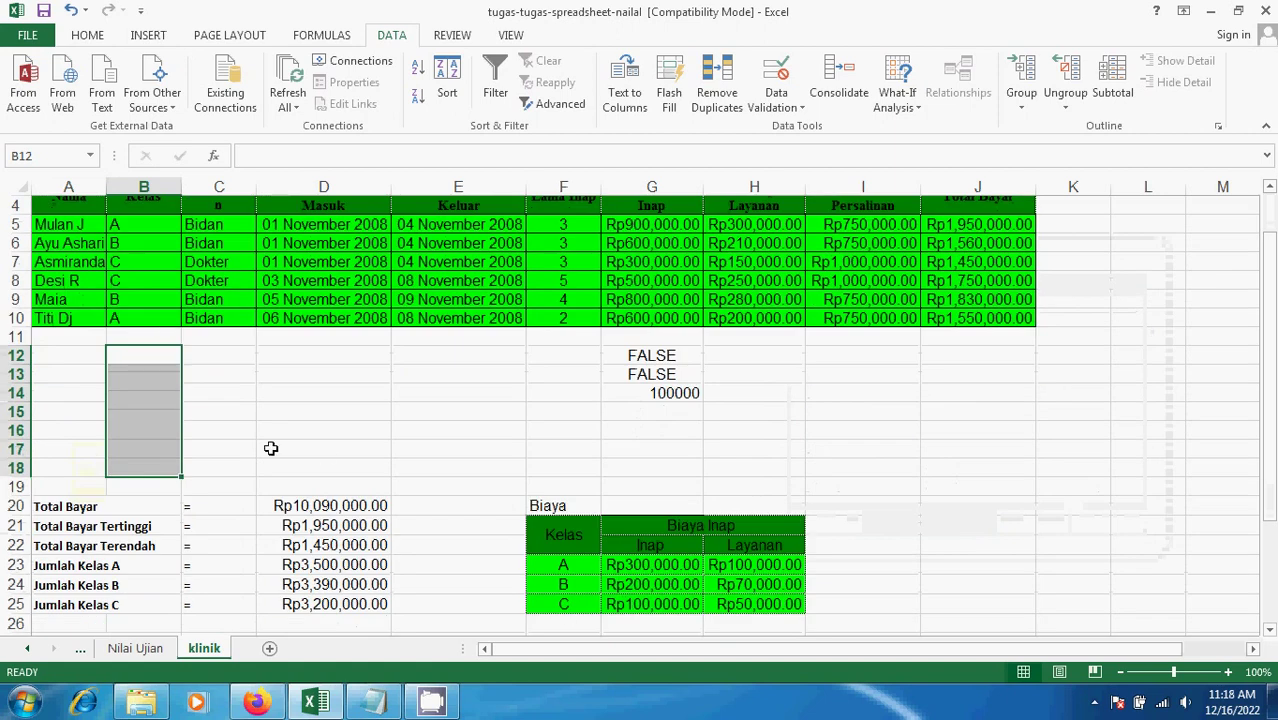
click(777, 97)
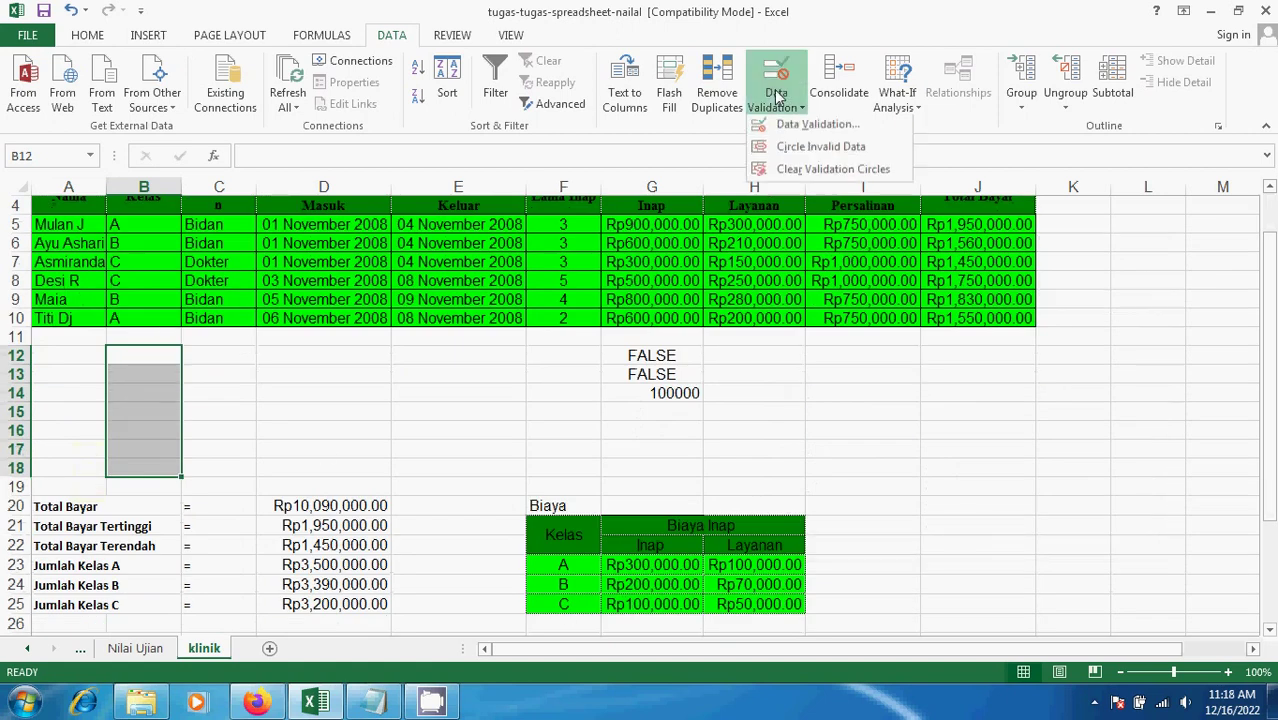
click(812, 126)
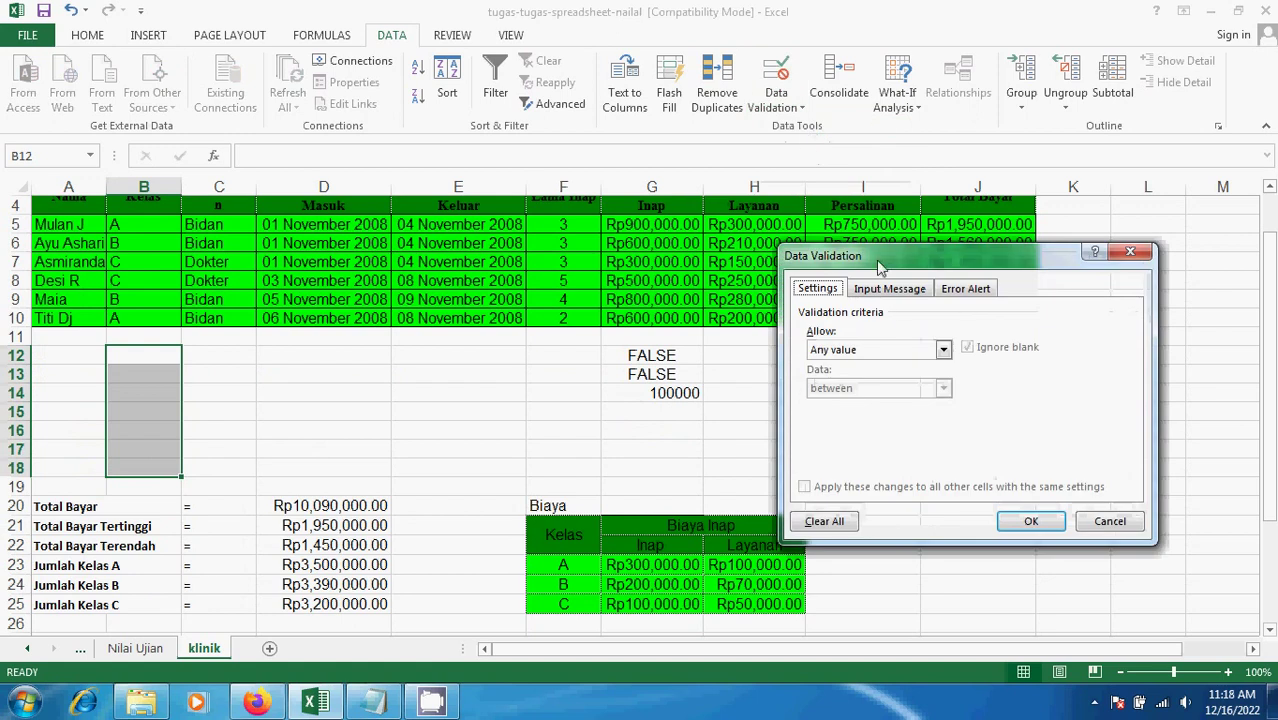
click(900, 352)
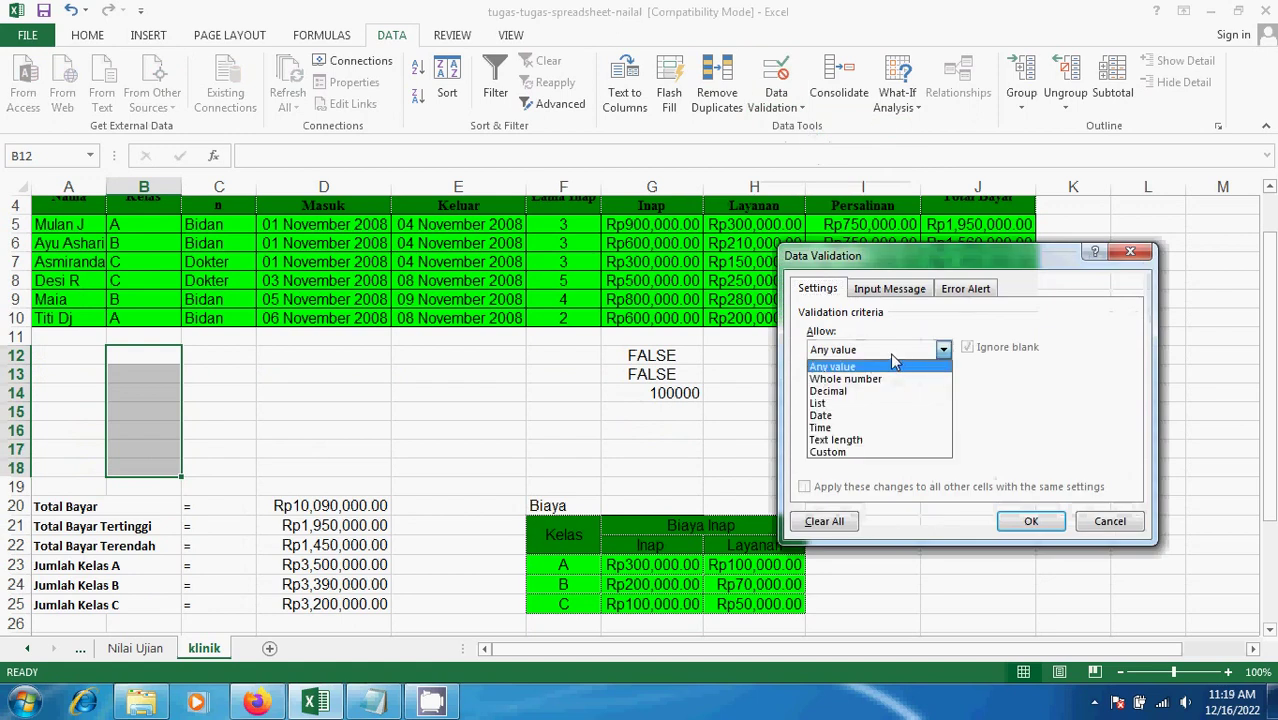
click(862, 408)
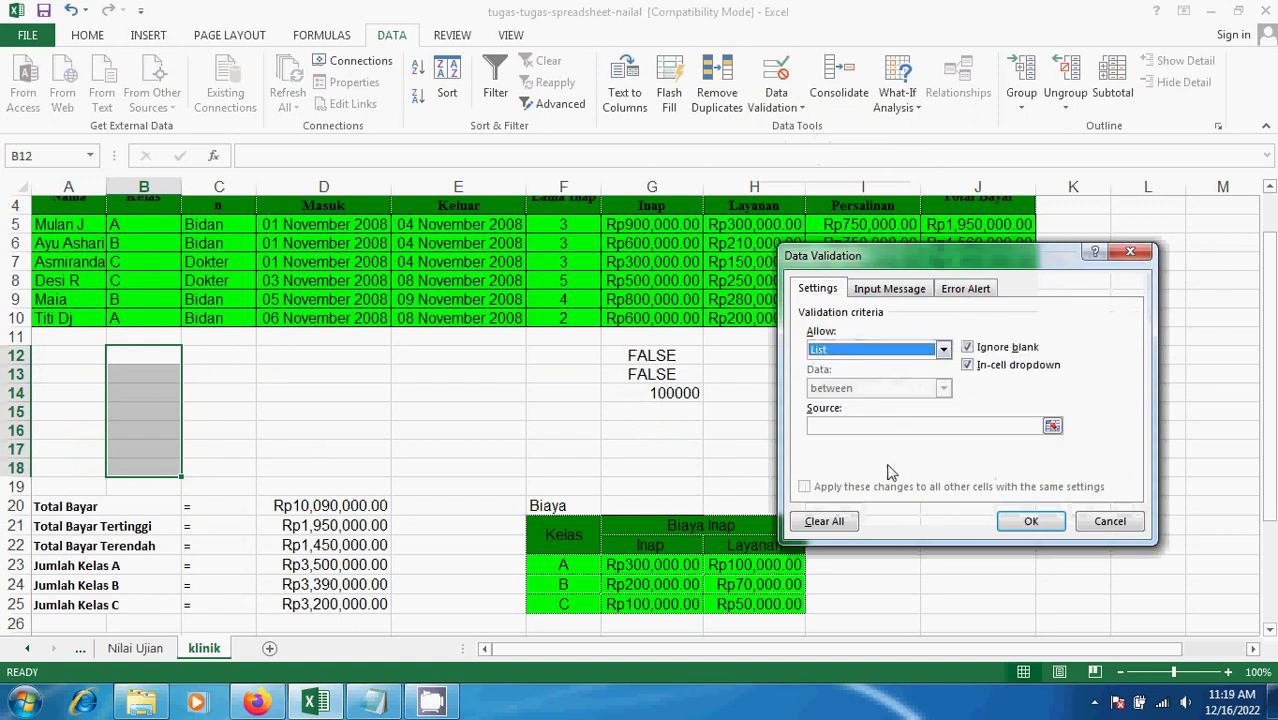
click(1052, 427)
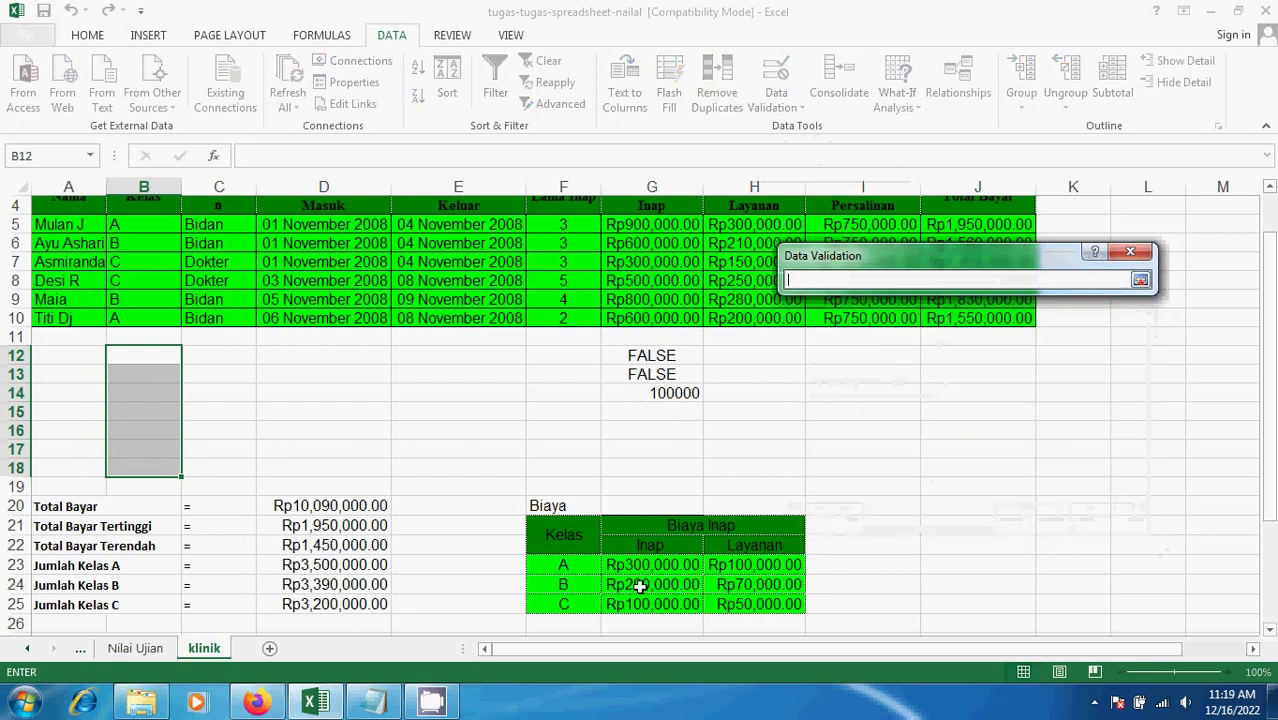
drag(562, 566, 574, 605)
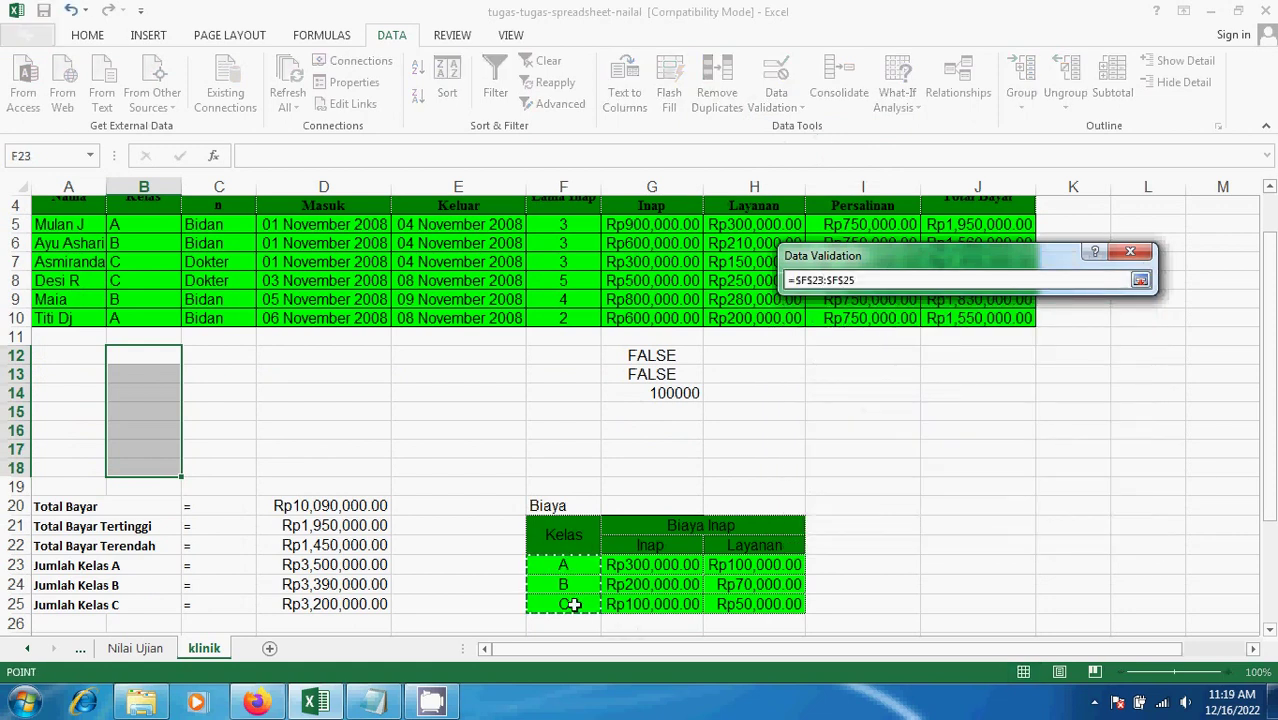
key(Return)
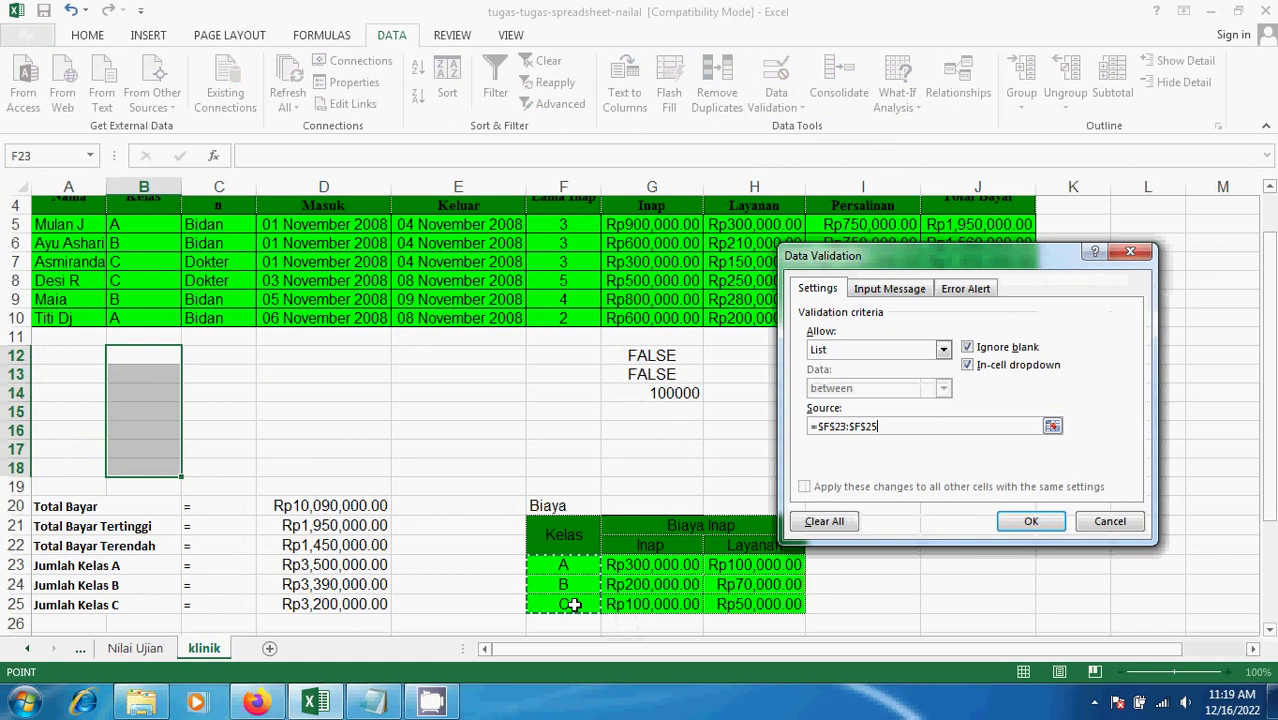
Step: Turn off Ignore blank in the list rule, apply it to B12:B18, and view the choices offered in B12
click(888, 289)
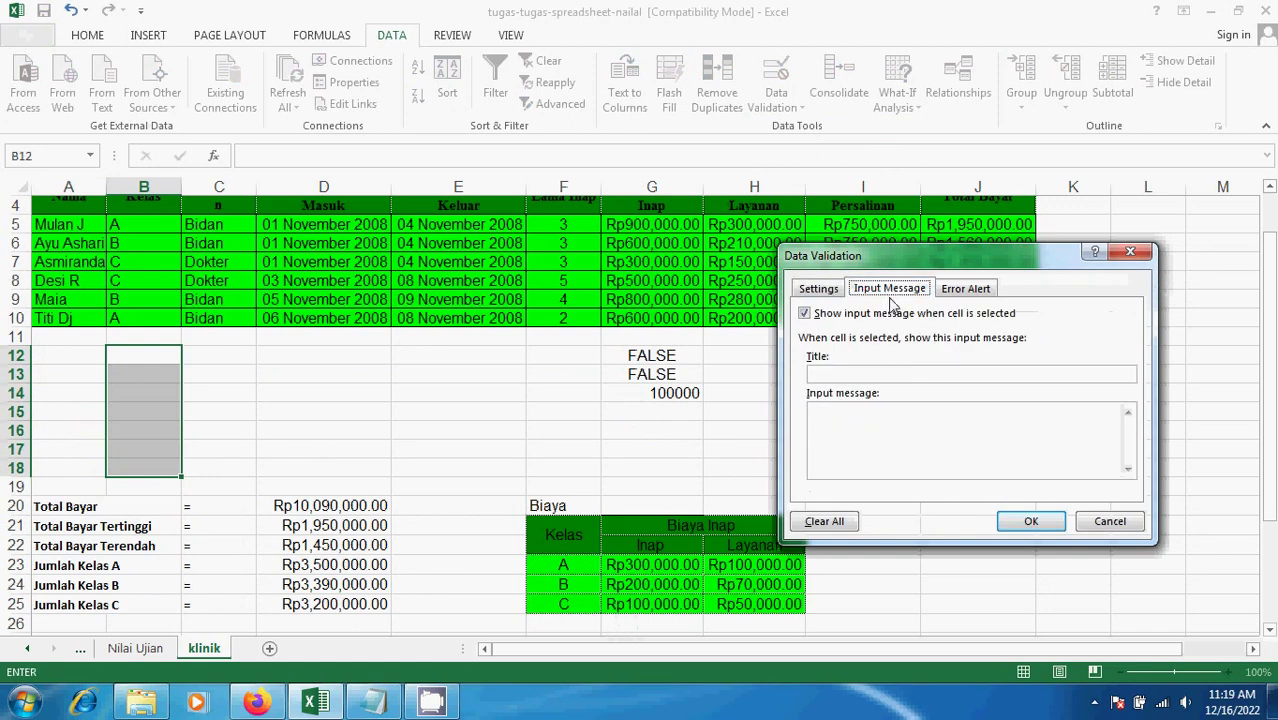
click(816, 292)
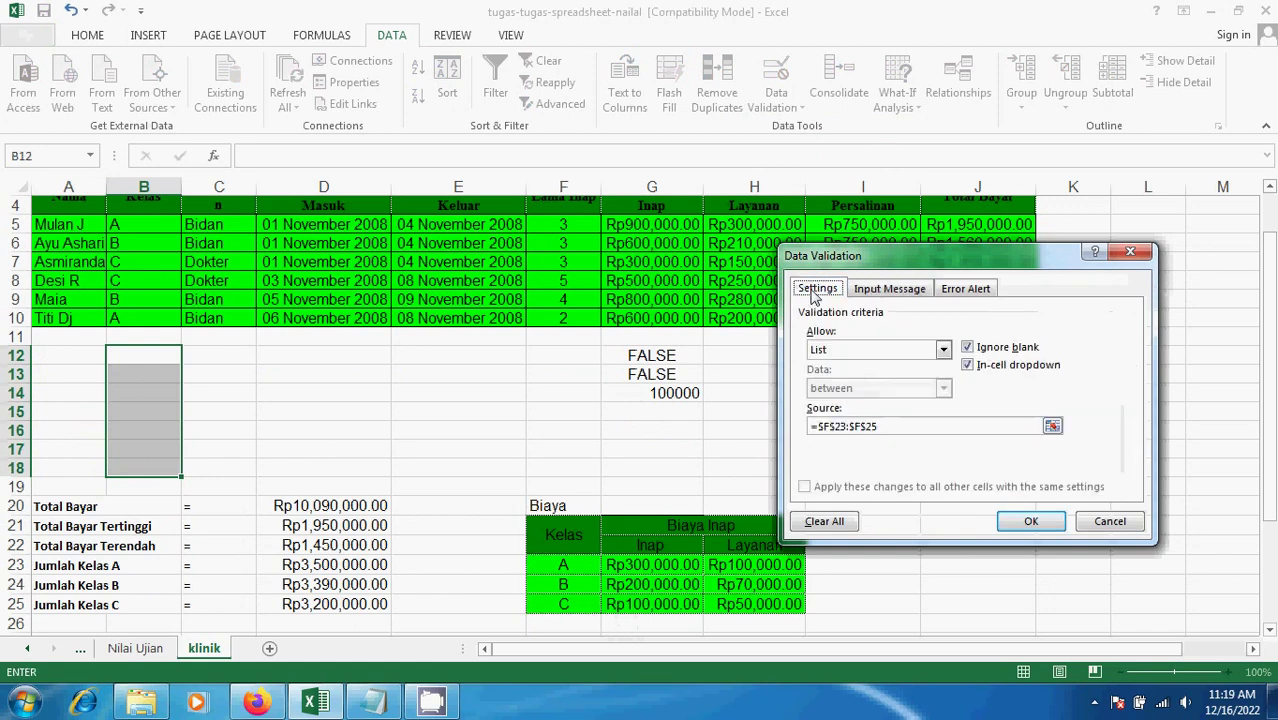
click(973, 348)
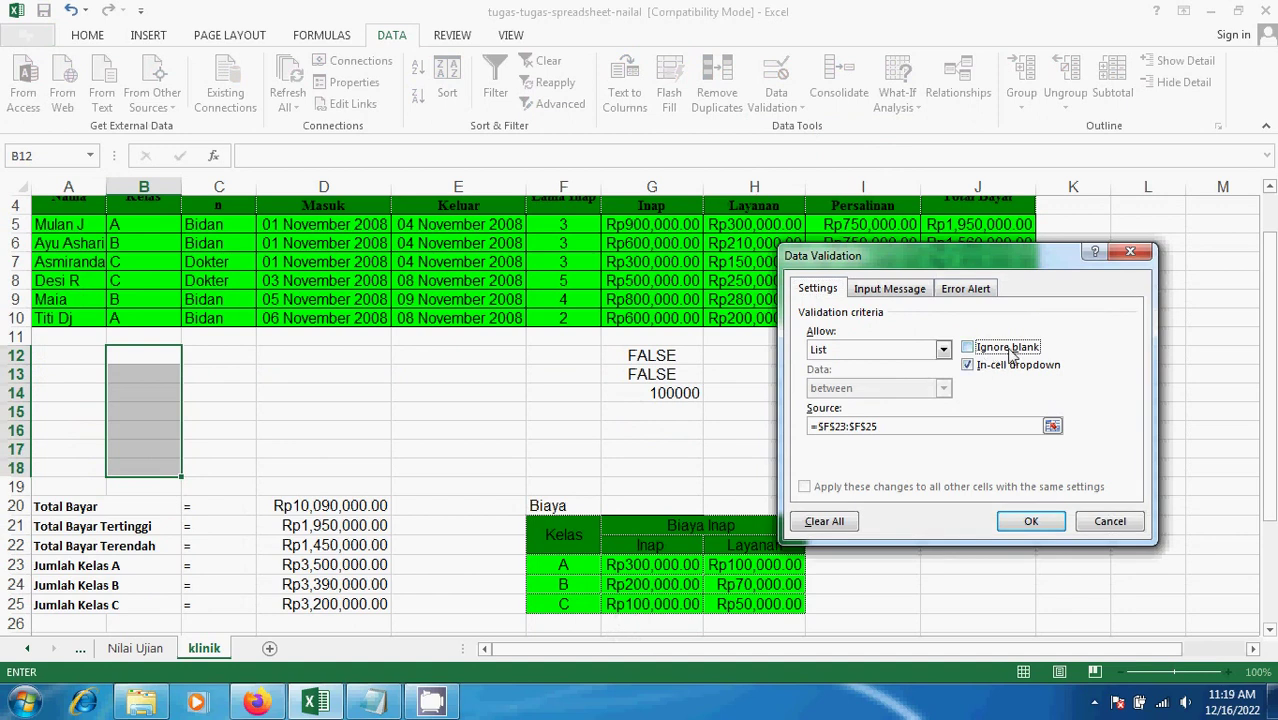
click(1025, 518)
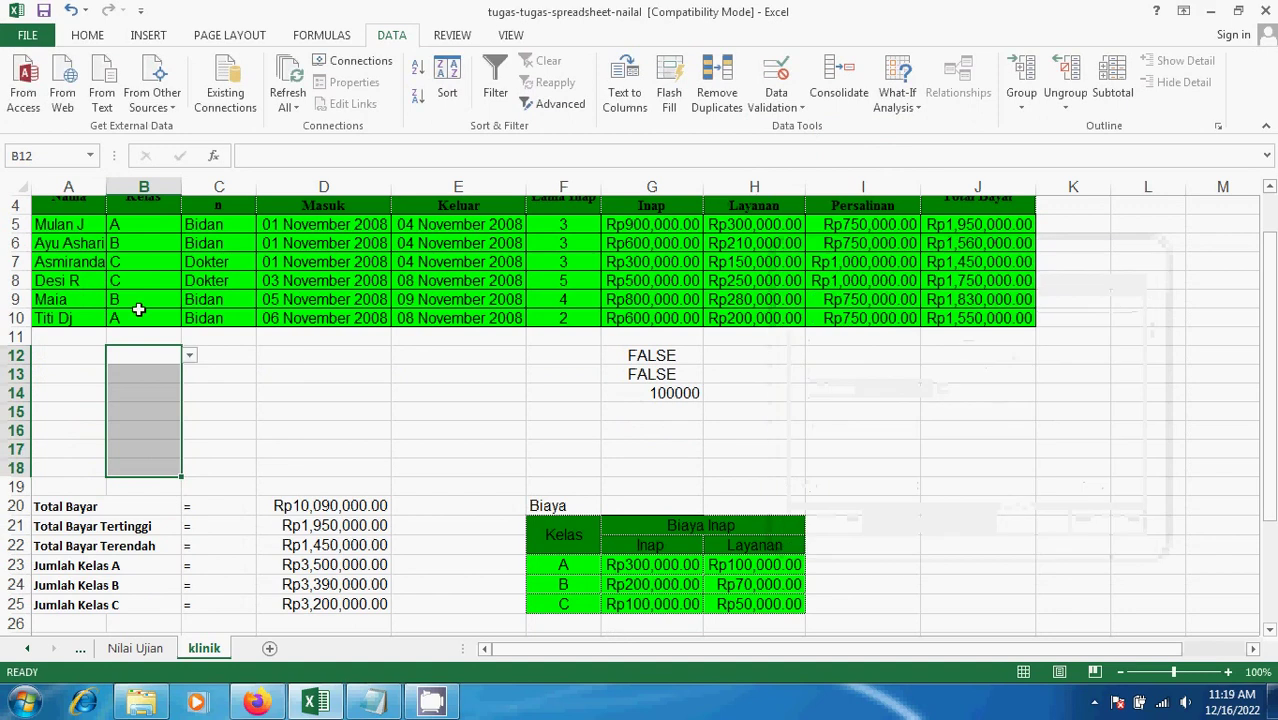
click(188, 356)
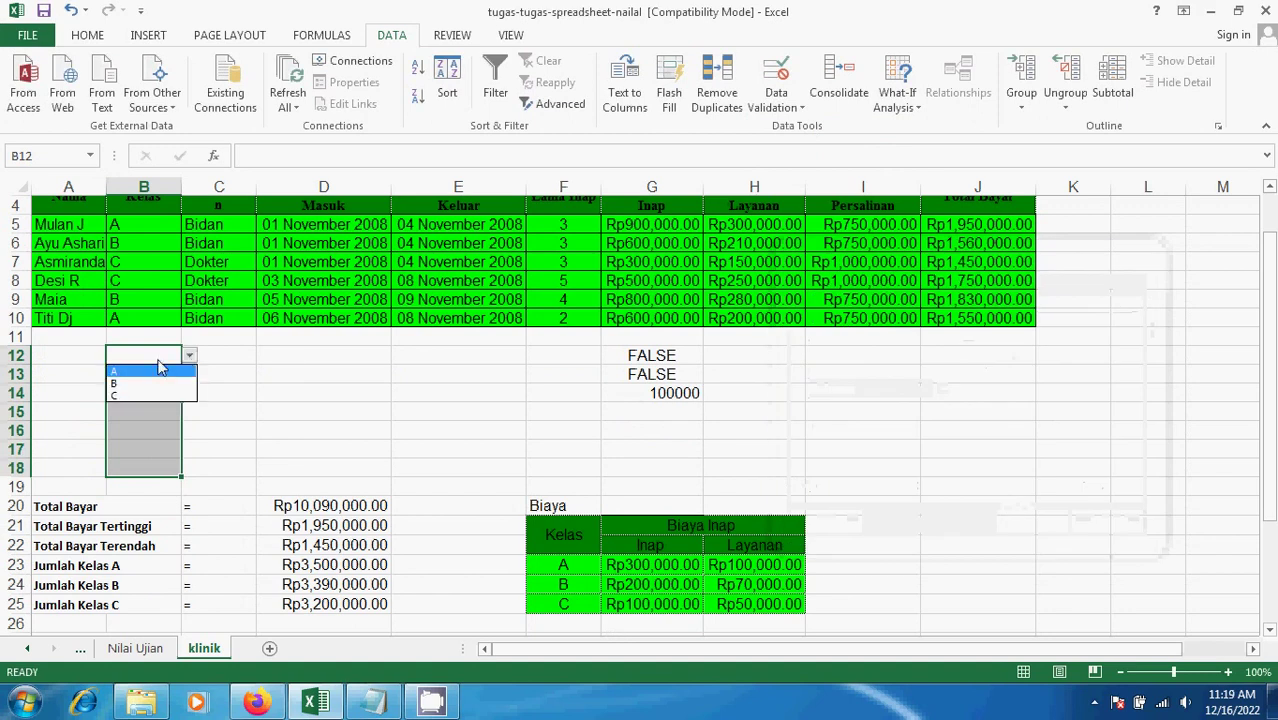
click(158, 358)
Step: Turn off the in-cell dropdown for the list rule on B12:B18 and apply it
click(776, 100)
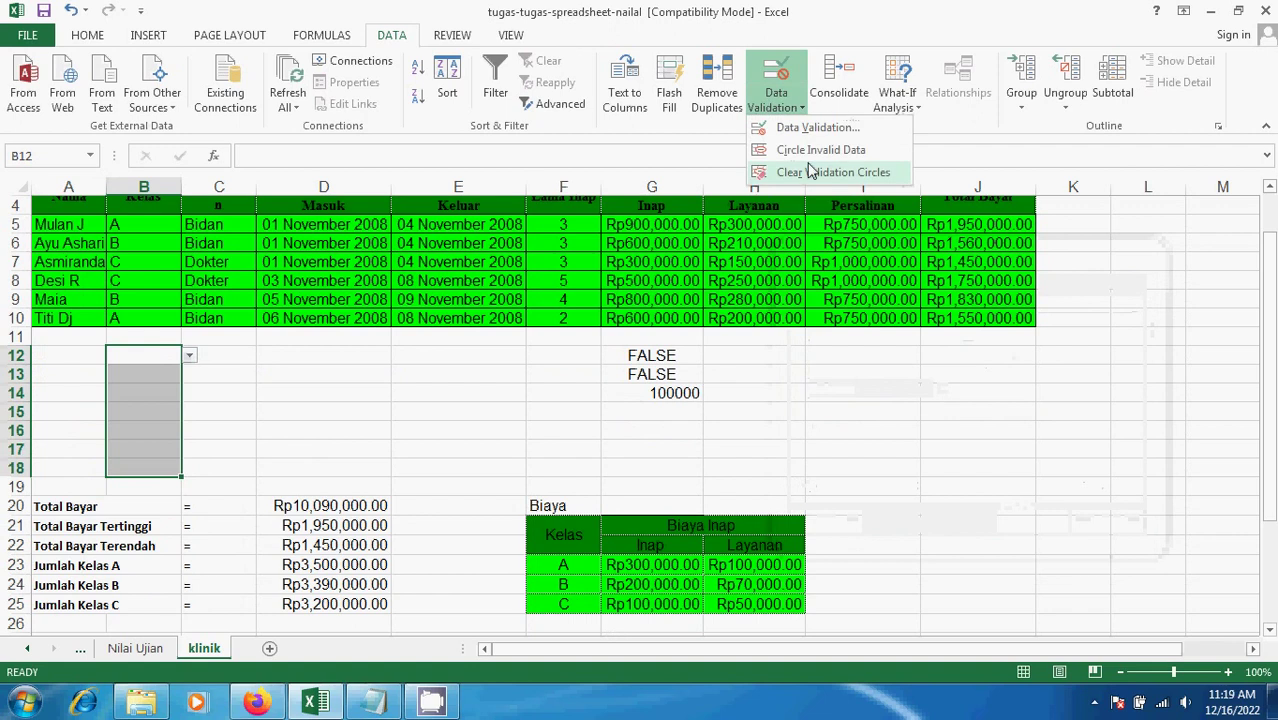
click(806, 130)
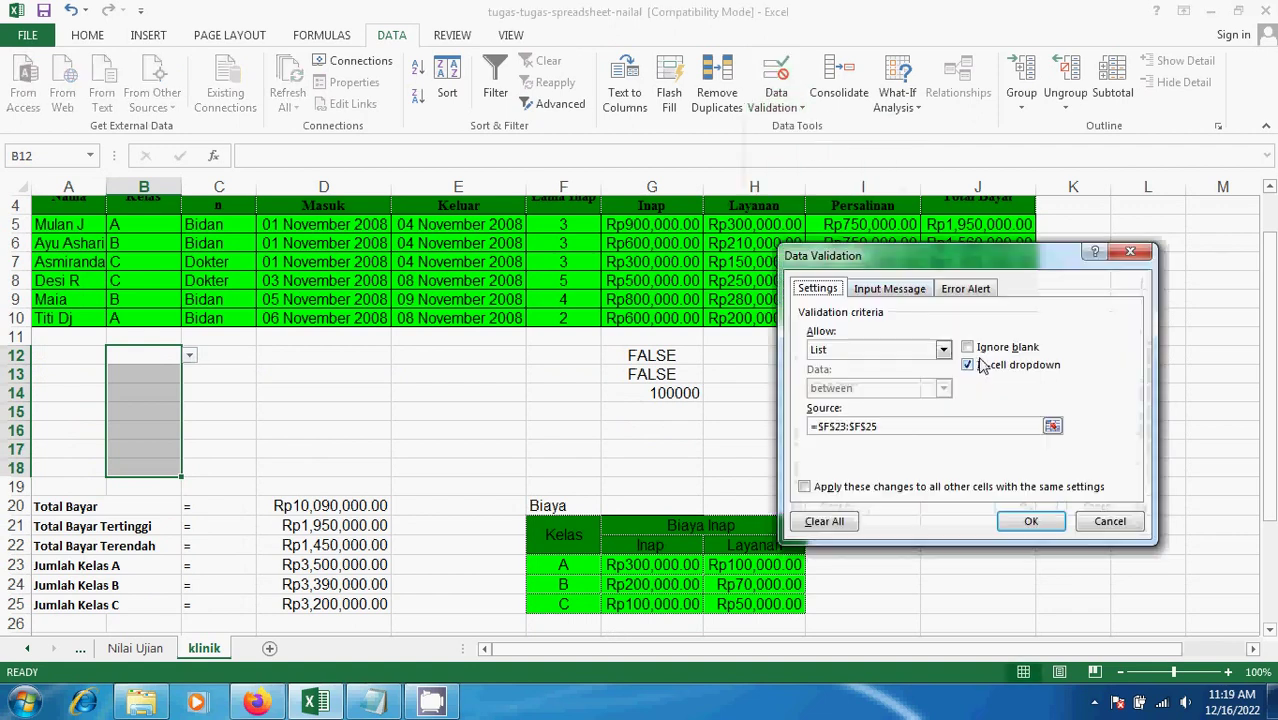
click(1031, 521)
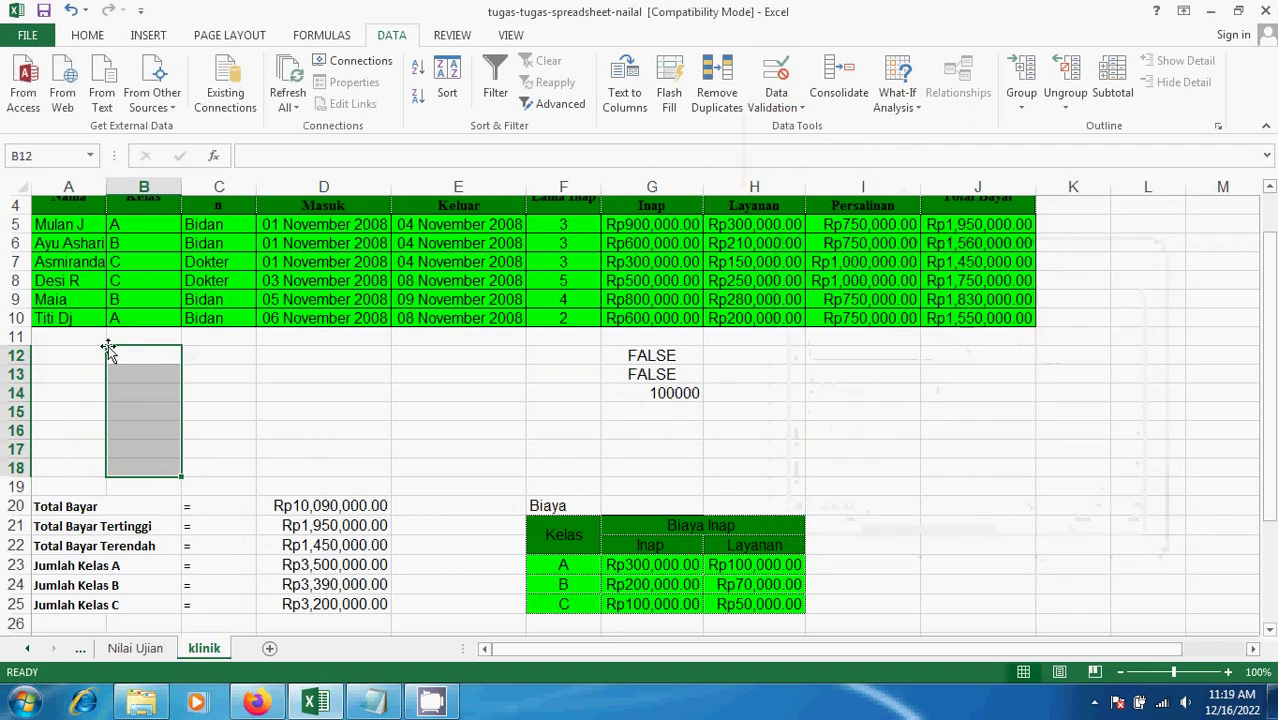
Step: Test the list rule by entering h in cell B12, and cancel the entry
click(161, 354)
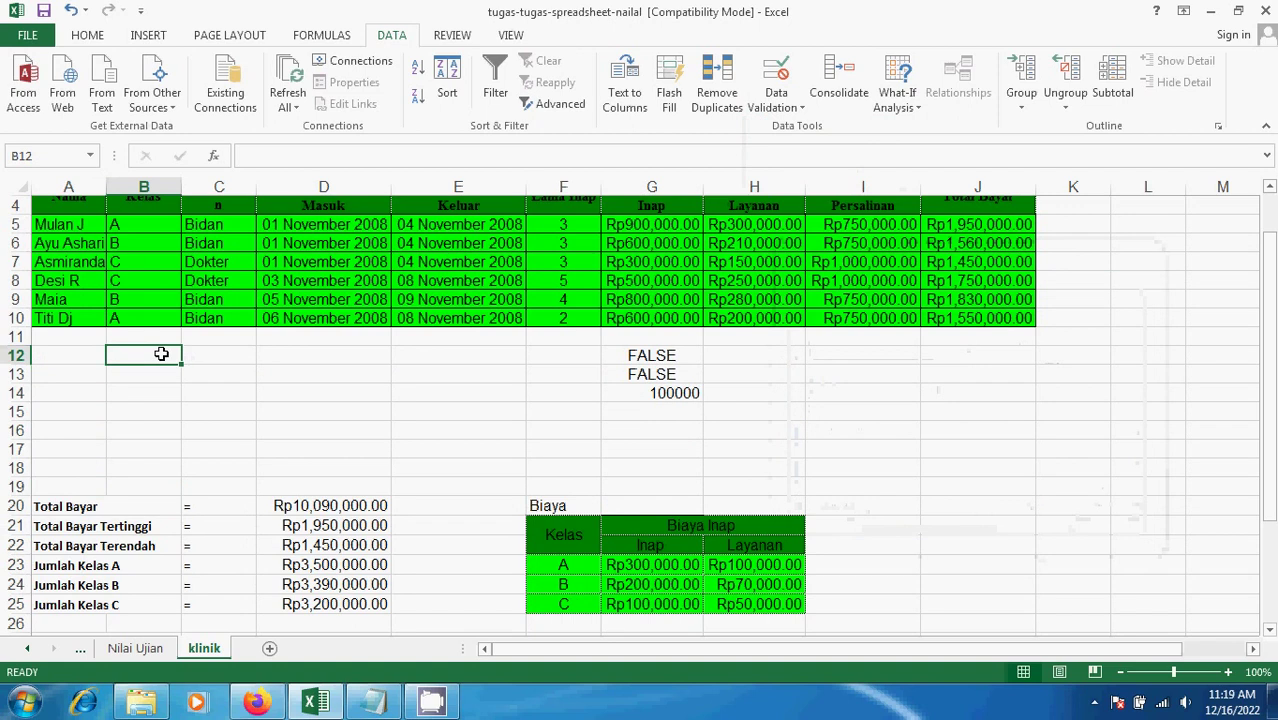
text(h)
key(Return)
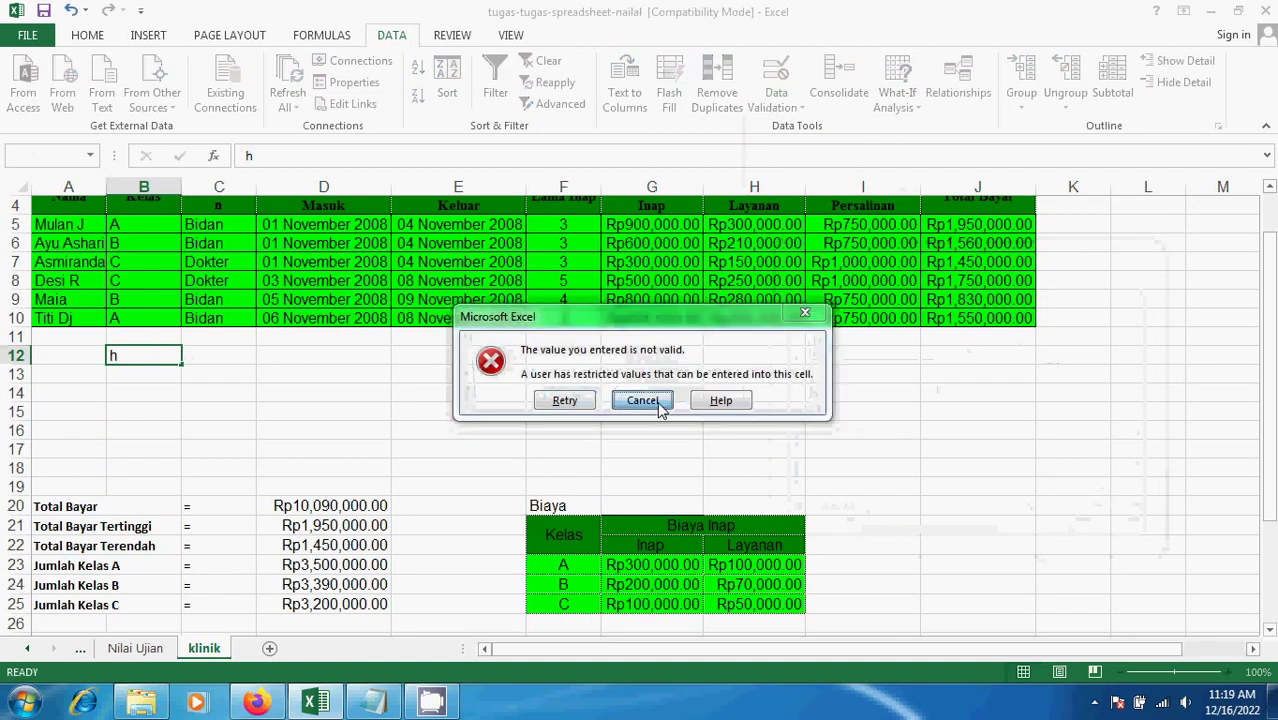
click(642, 400)
Step: Turn the in-cell dropdown back on for the list rule on B12:B18 and apply it
drag(140, 354, 170, 467)
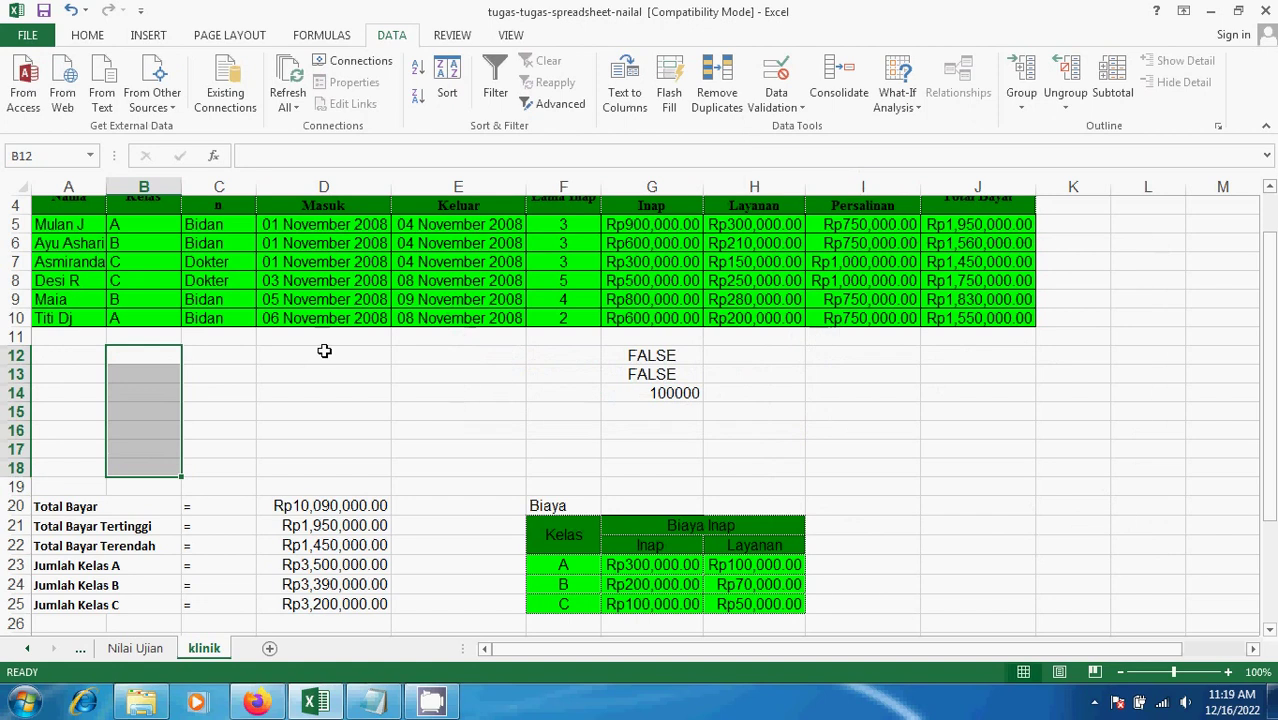
click(803, 108)
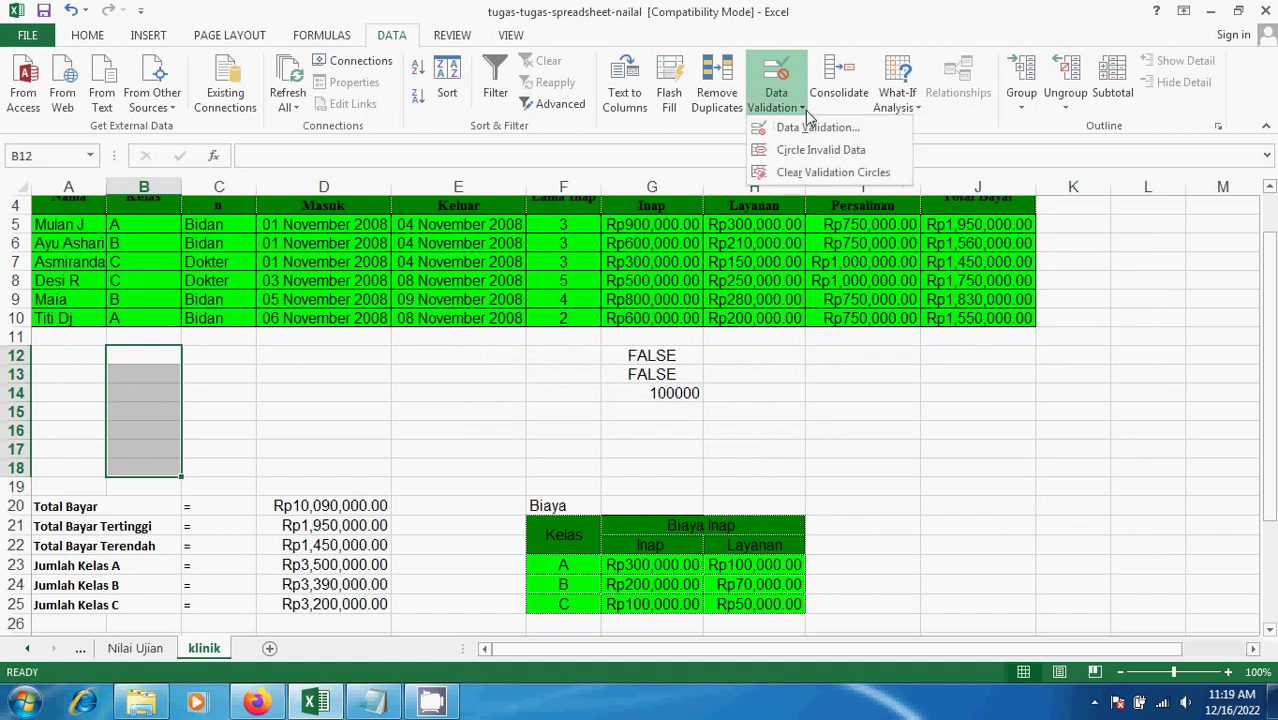
click(815, 127)
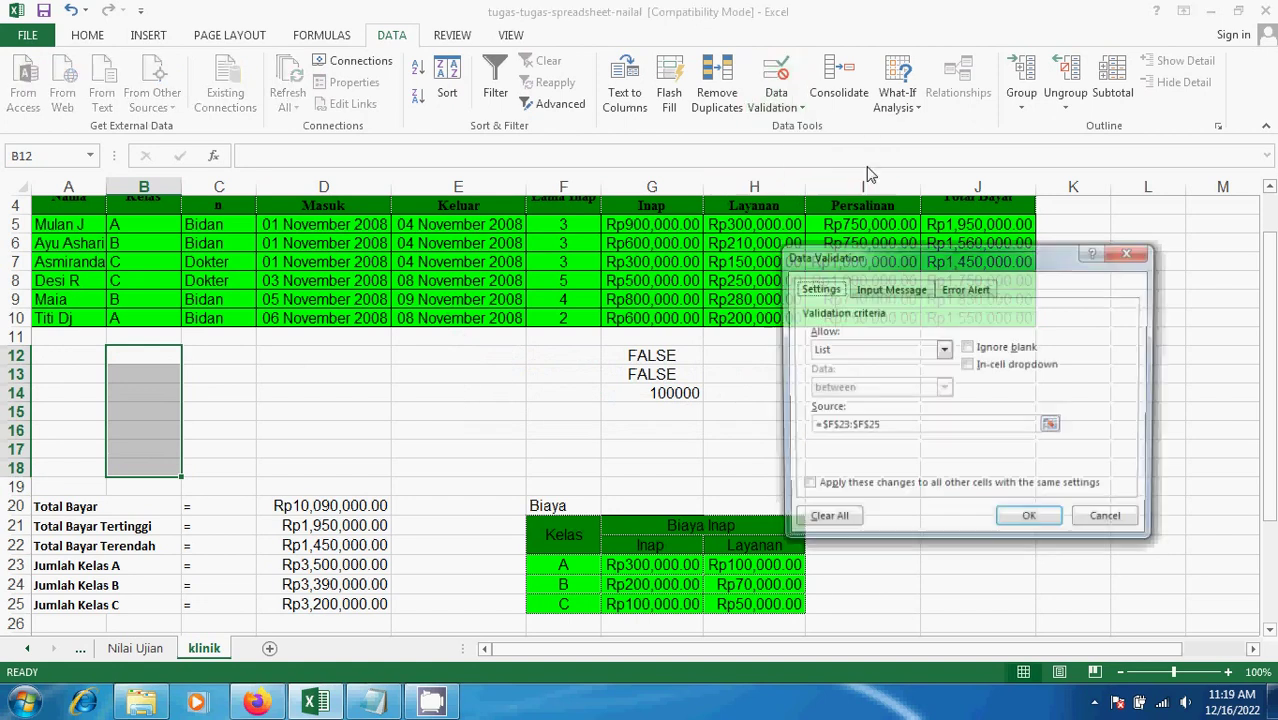
click(981, 367)
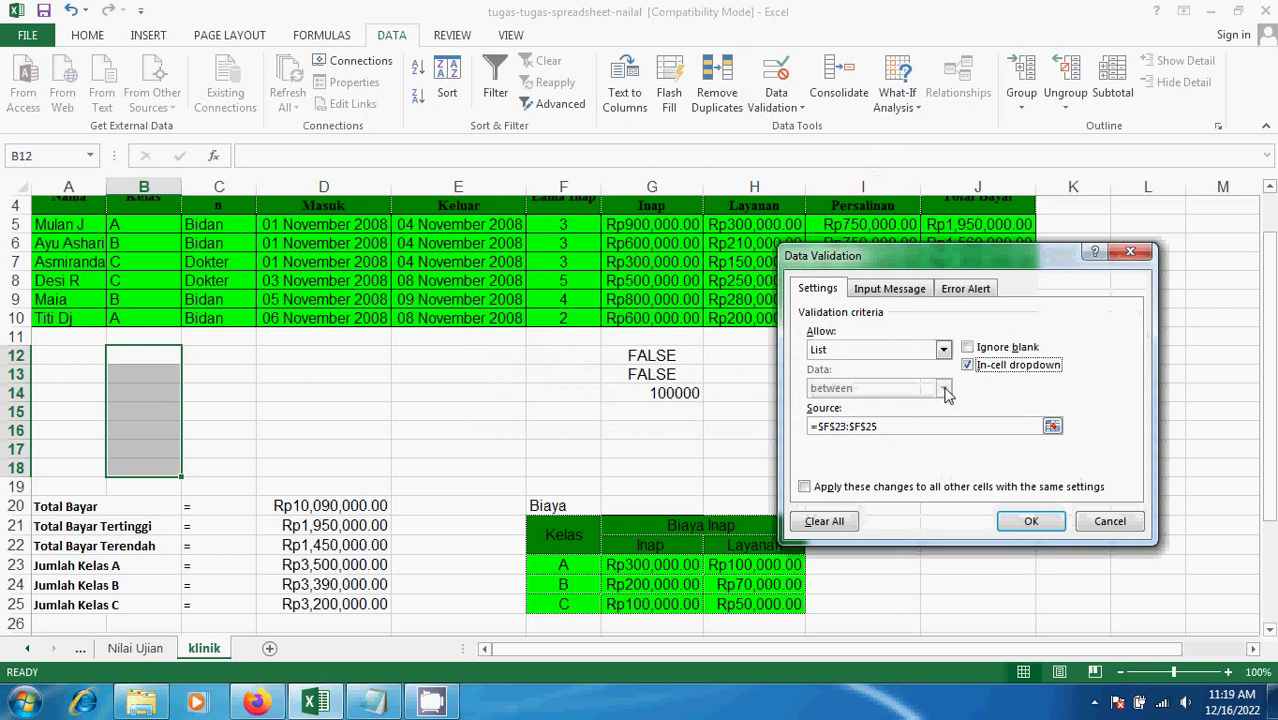
click(1028, 523)
Step: Choose A from the dropdown list in cell B12 and dismiss the circular reference warning
click(189, 357)
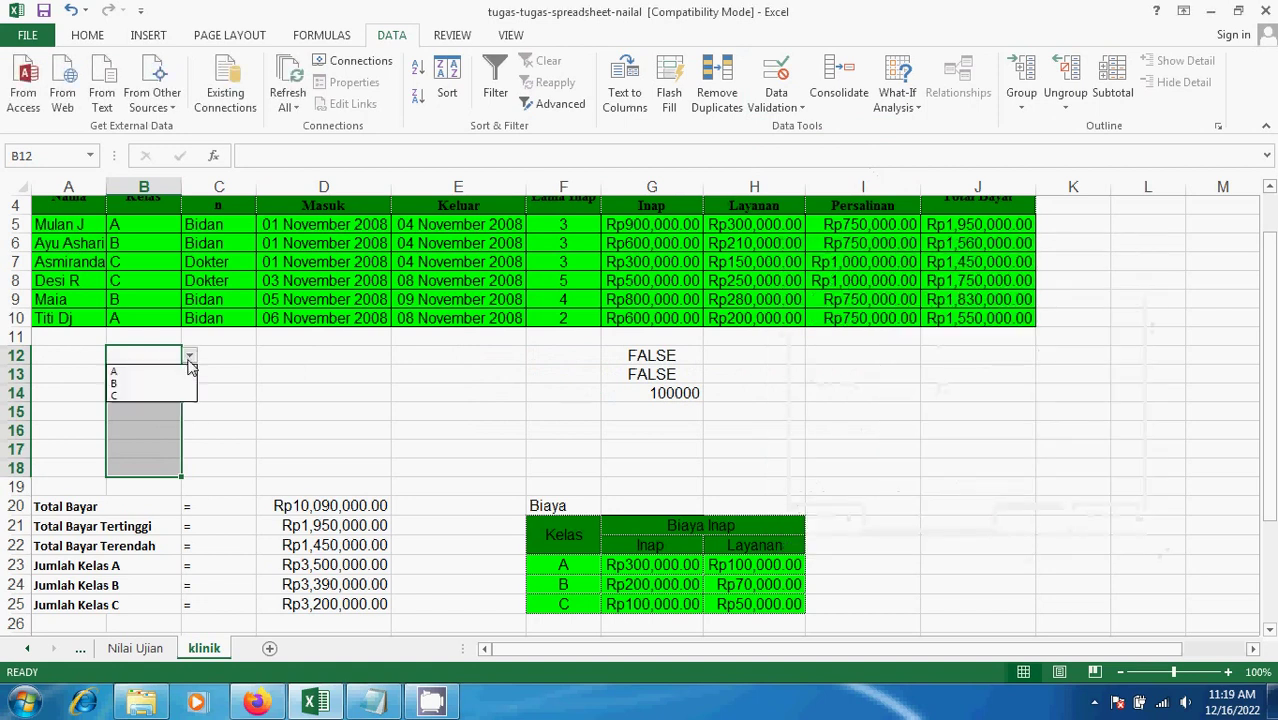
click(143, 357)
click(193, 356)
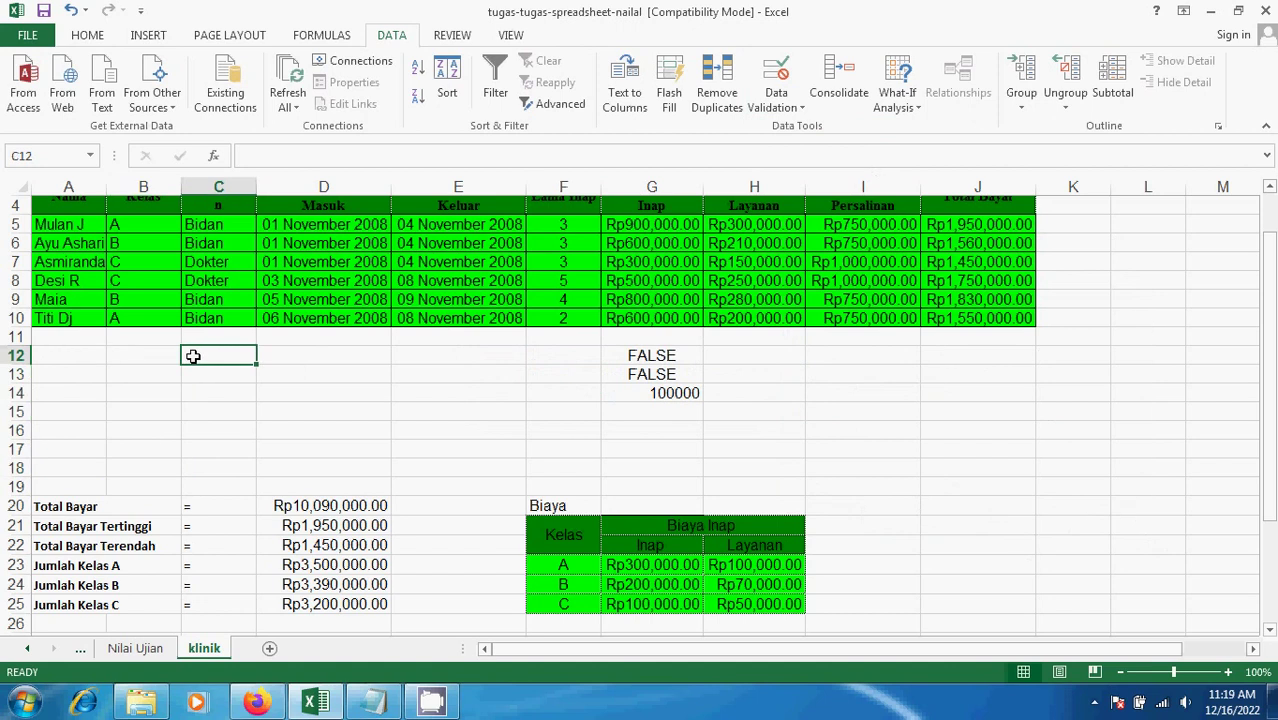
click(176, 356)
click(189, 356)
click(140, 366)
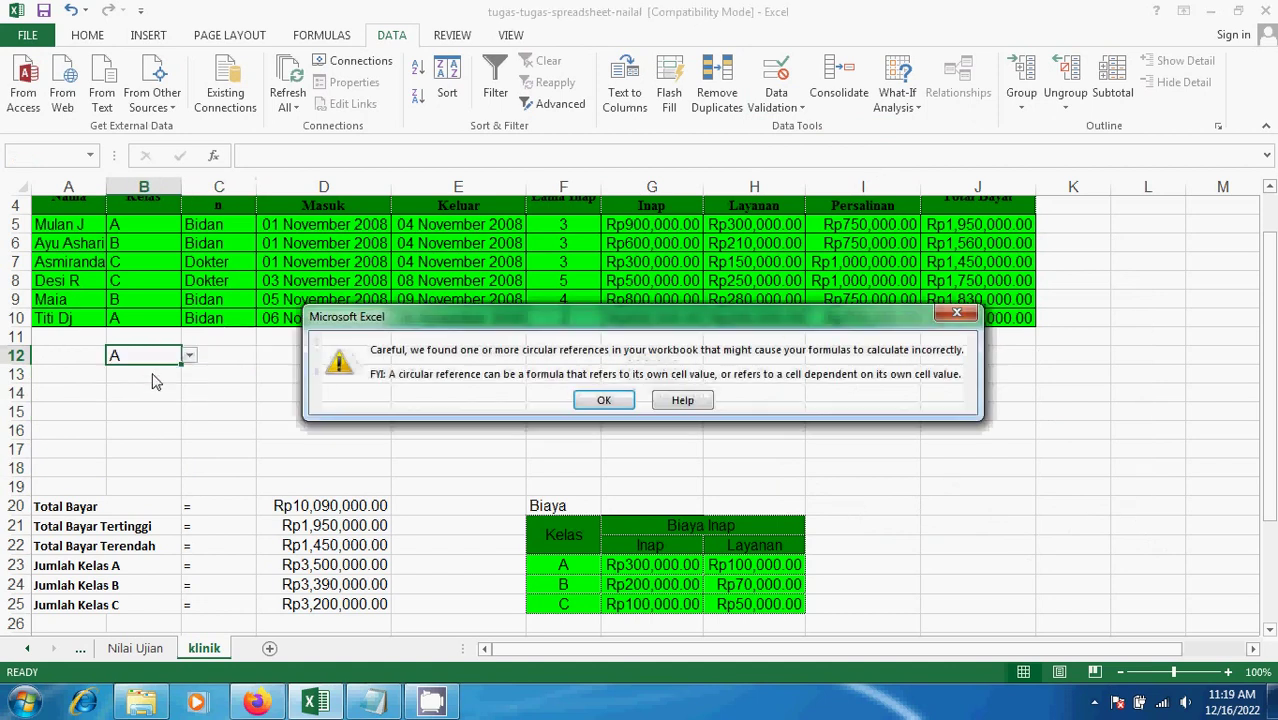
click(603, 400)
Step: Choose B in cell B13 and C in cell B14 from their dropdown lists
click(161, 371)
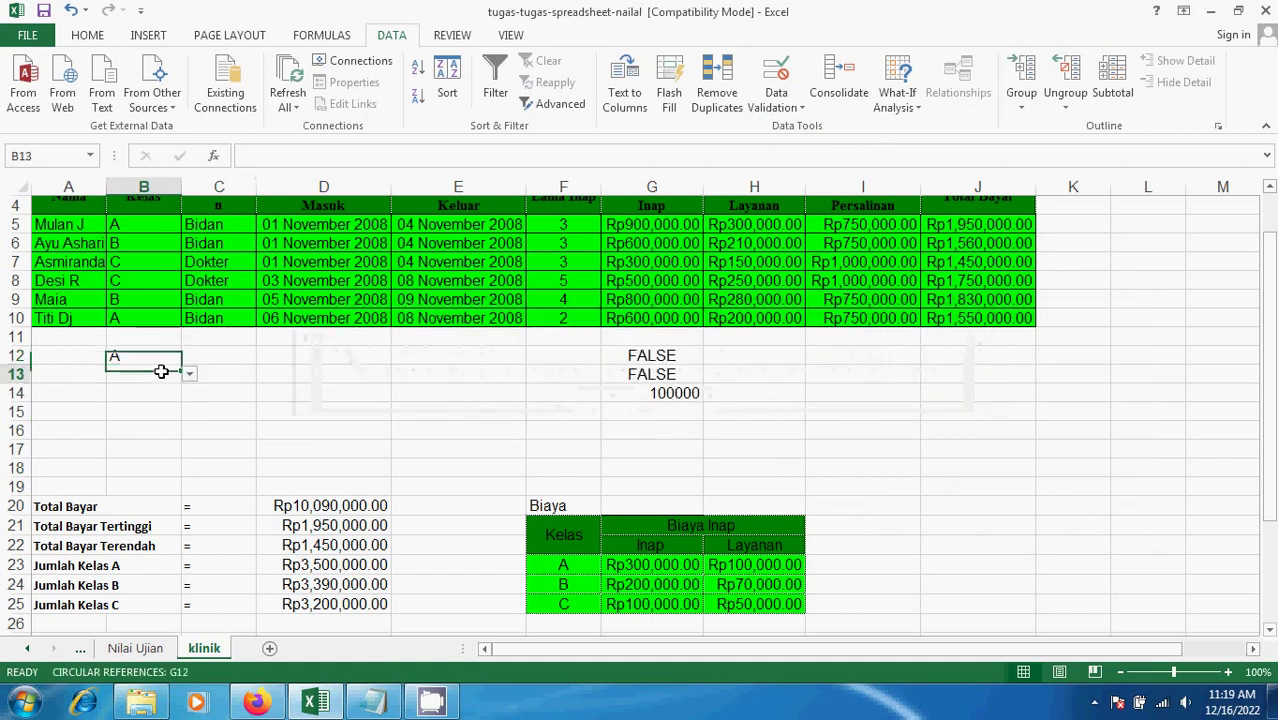
click(189, 373)
click(171, 402)
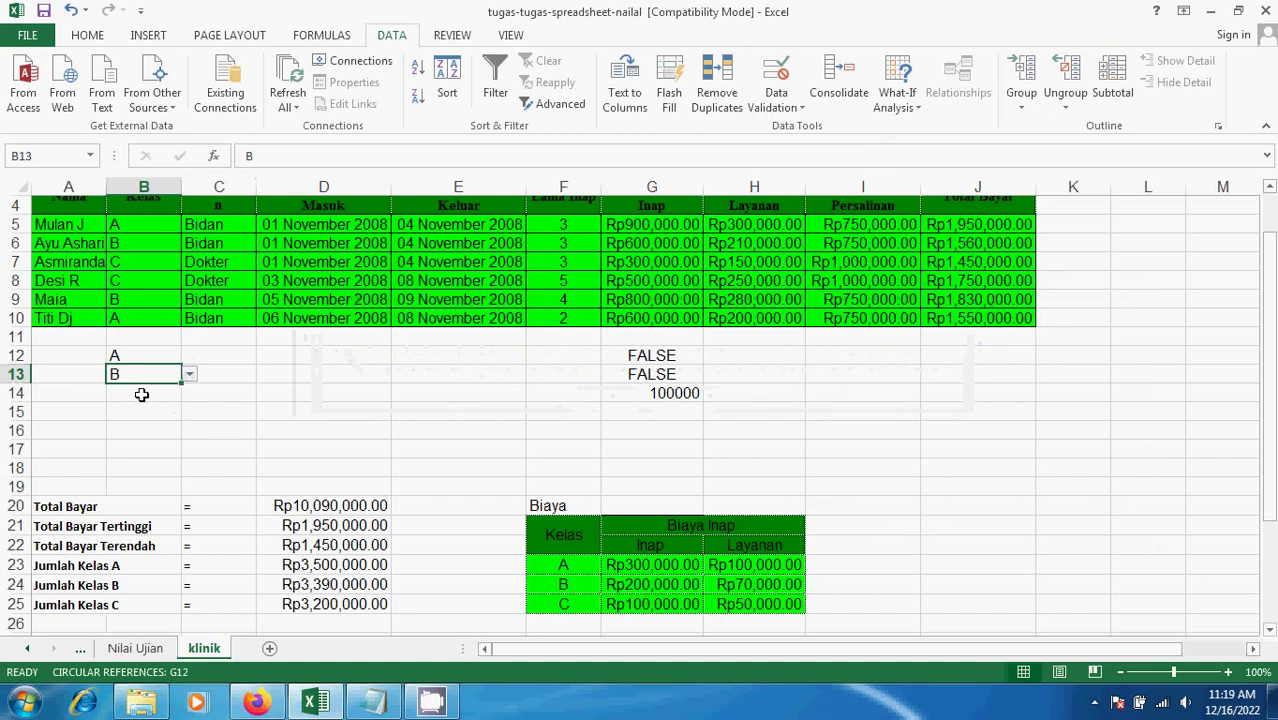
click(142, 395)
click(189, 393)
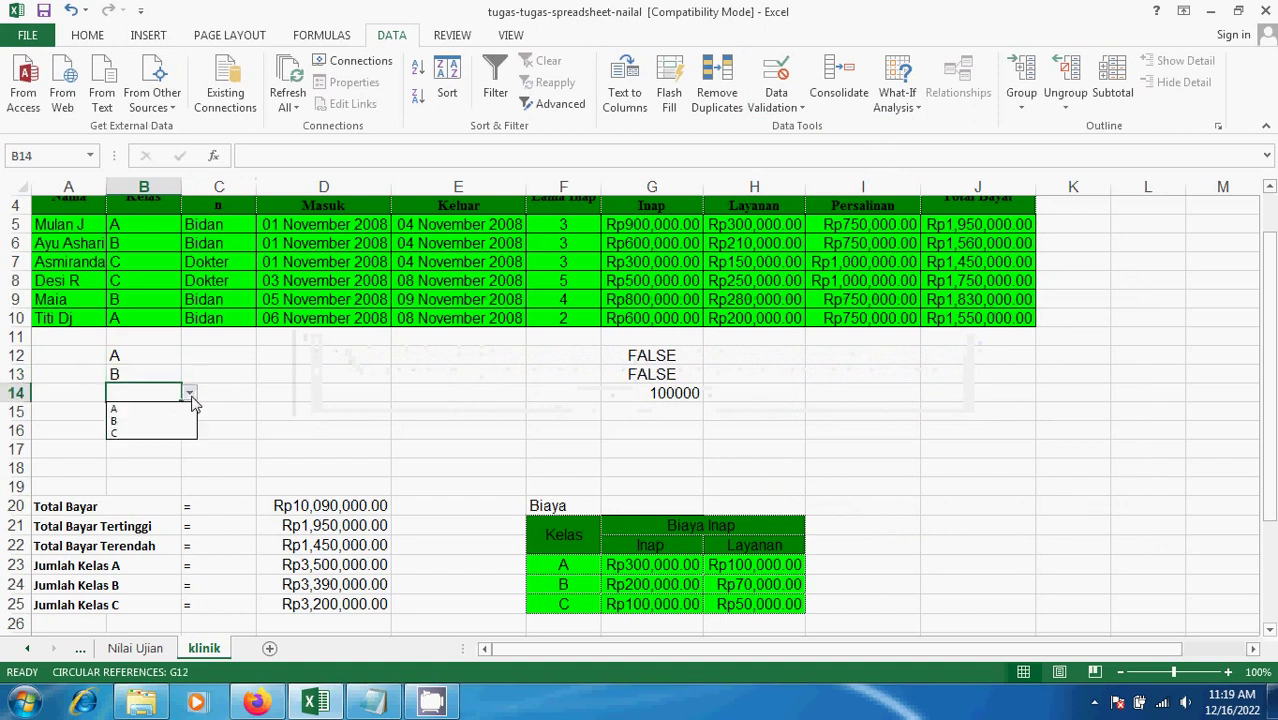
click(150, 436)
click(163, 428)
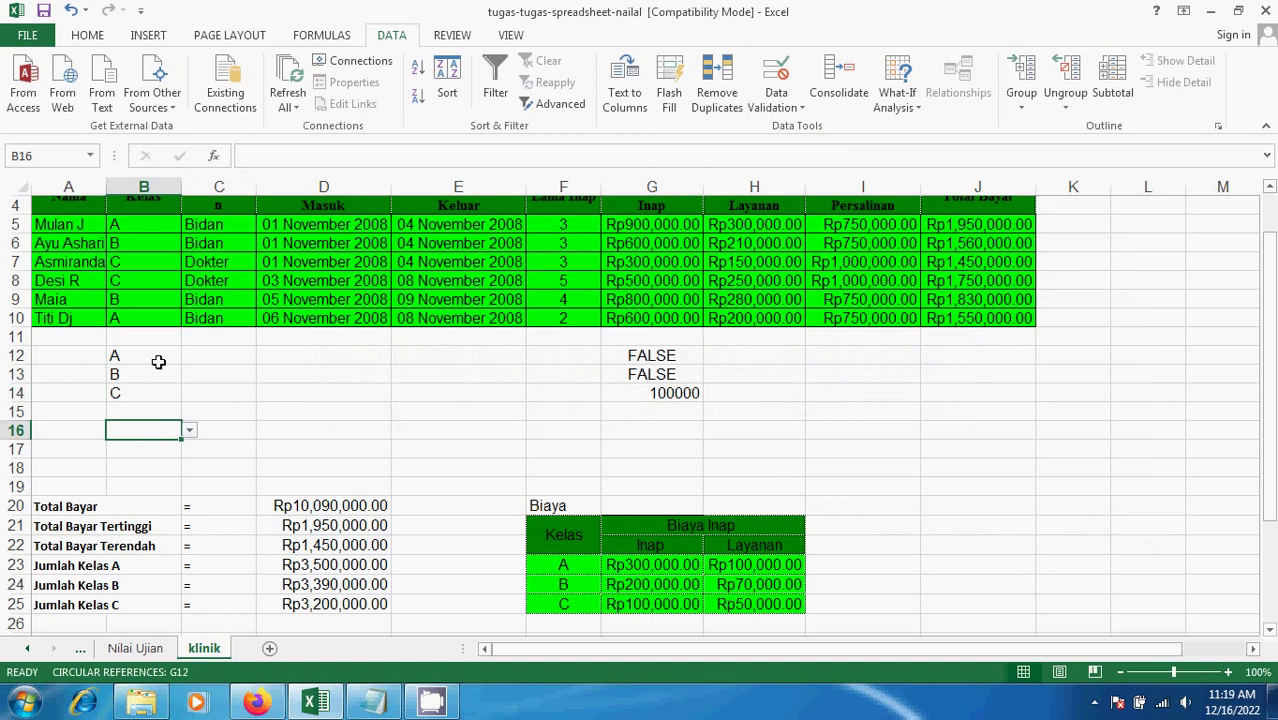
click(147, 409)
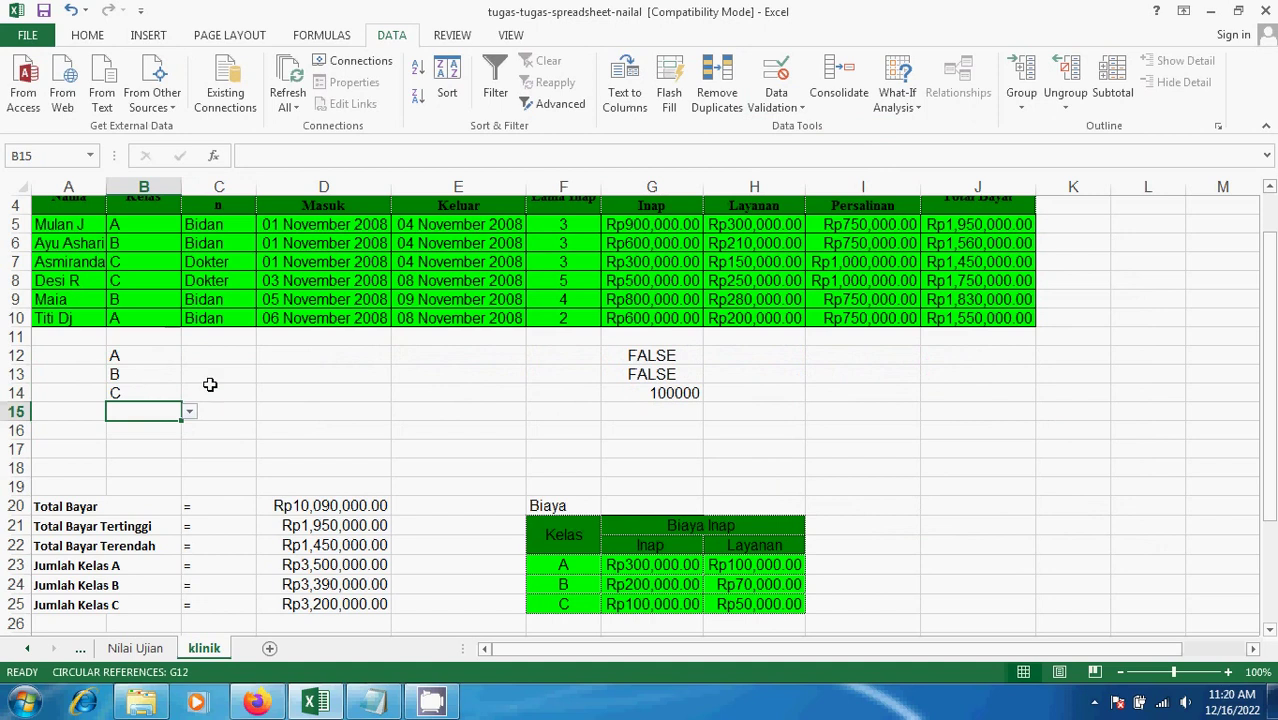
drag(143, 357, 143, 393)
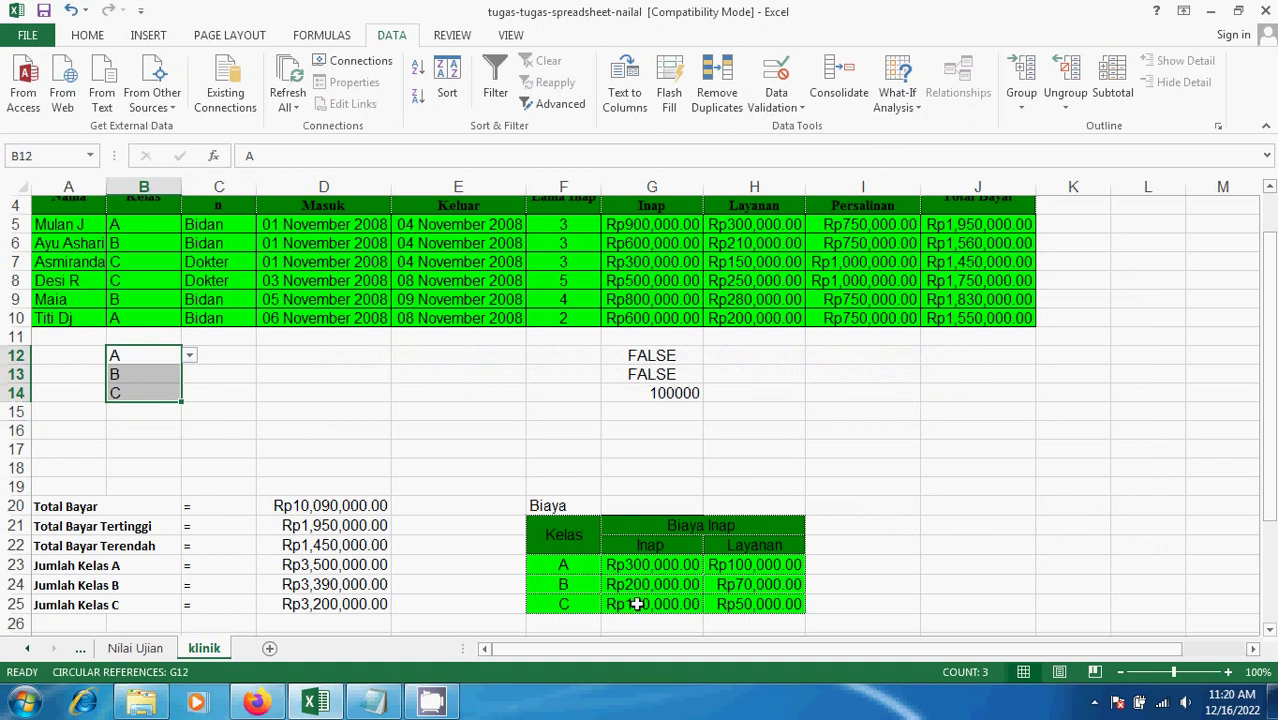
click(684, 436)
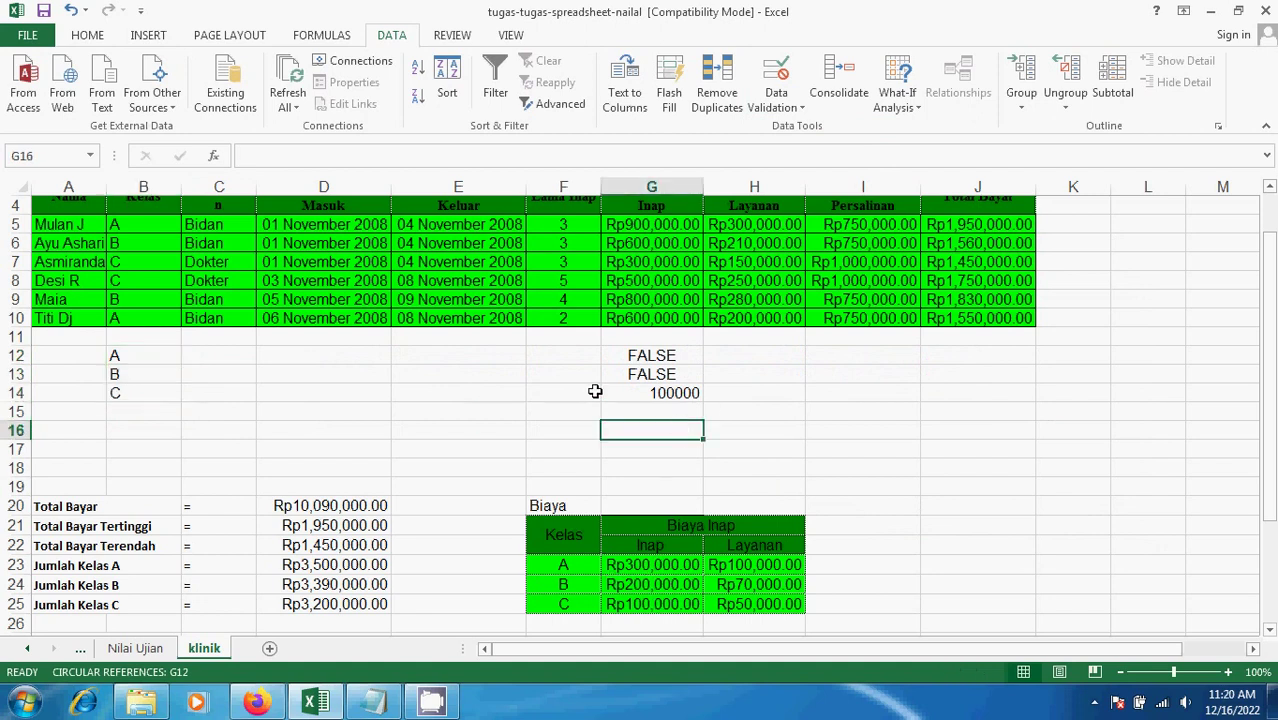
click(628, 393)
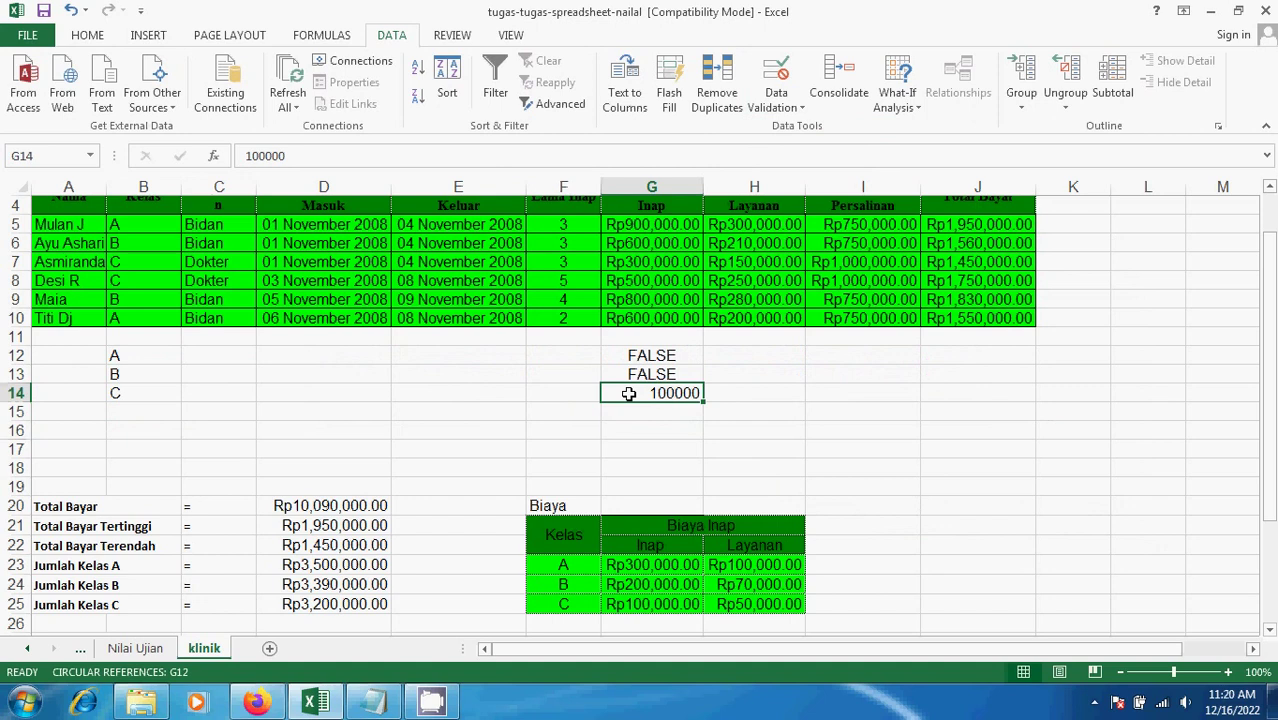
Step: Review the contents of cells G12 to G14 and copy the nested IF formula from cell G12
click(637, 372)
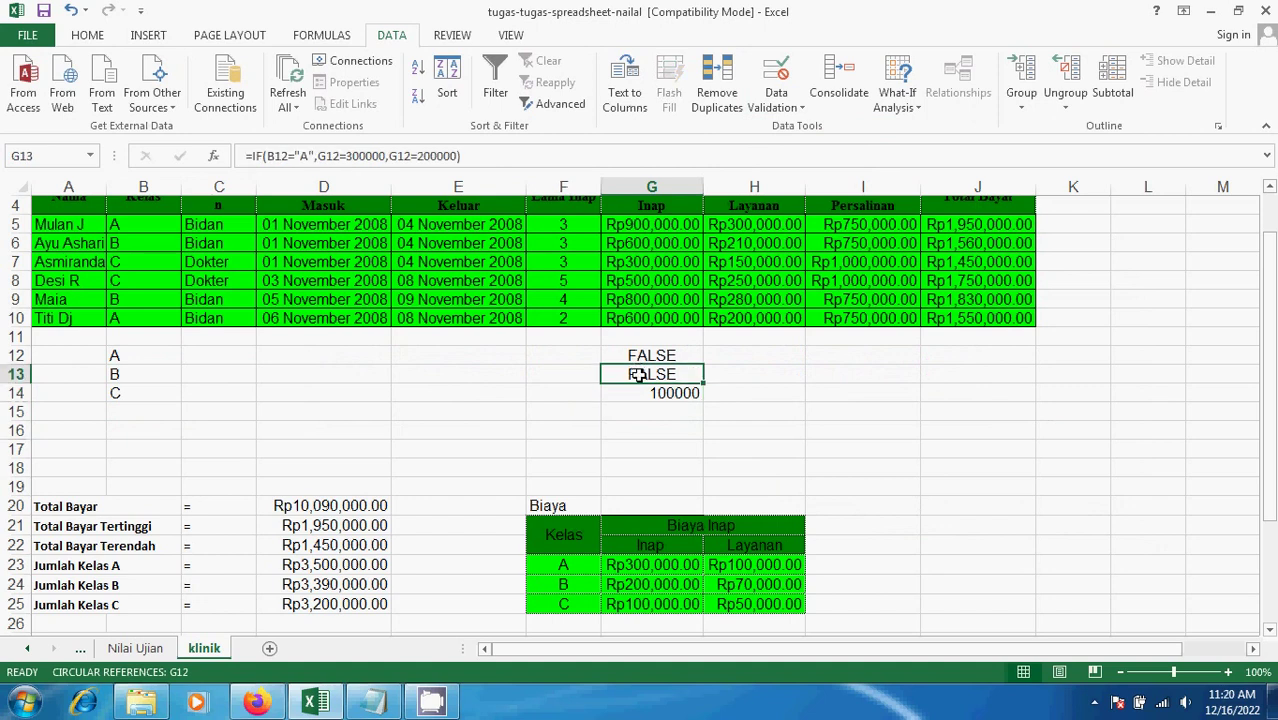
click(641, 392)
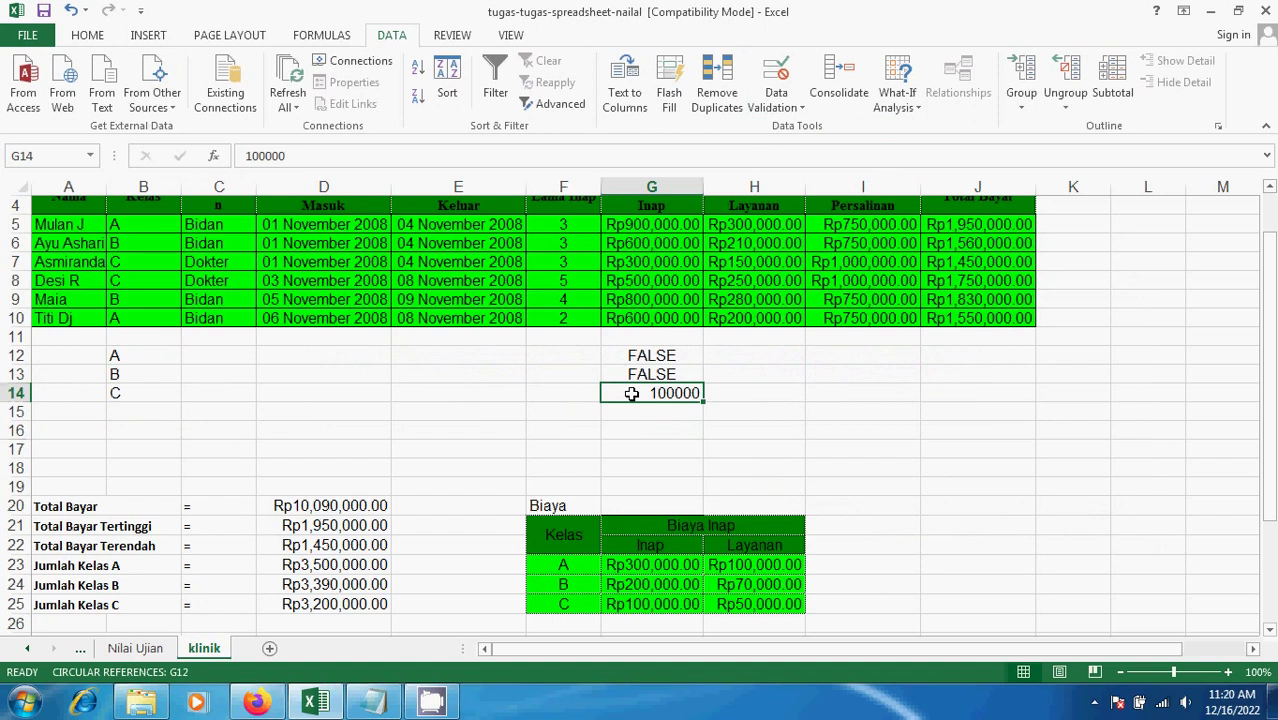
click(640, 372)
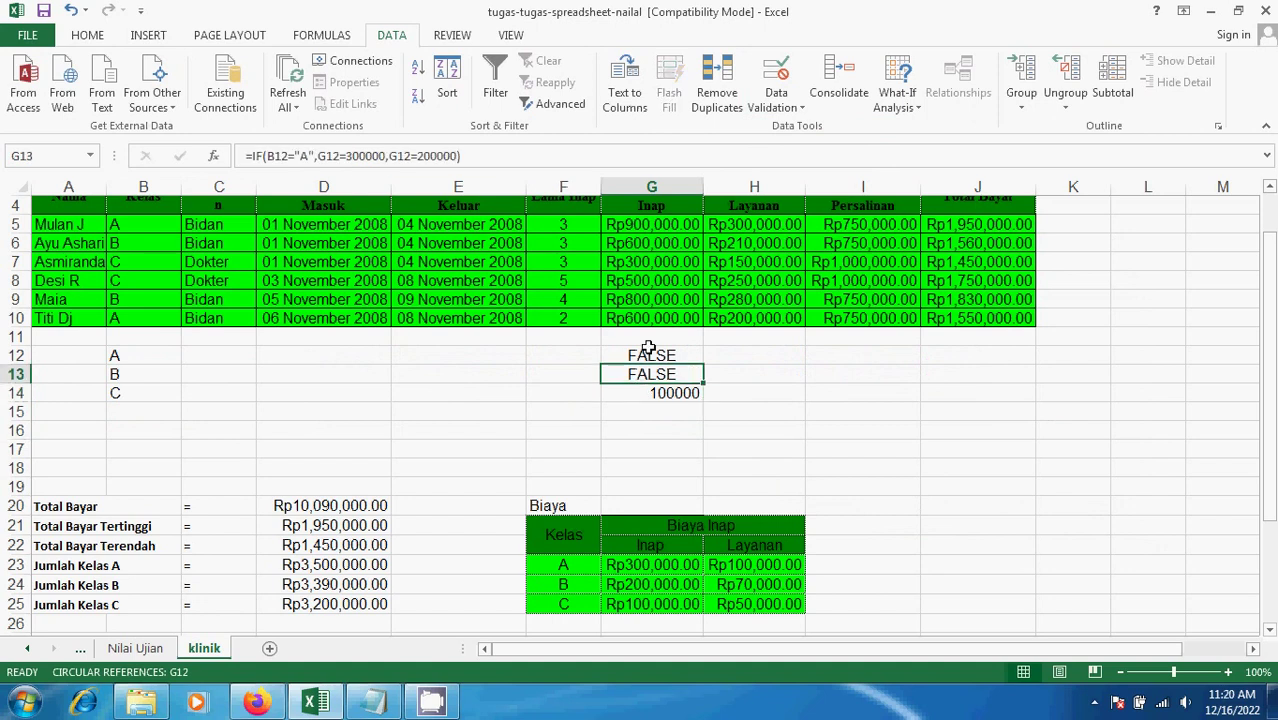
click(651, 355)
drag(708, 152, 246, 156)
right_click(349, 163)
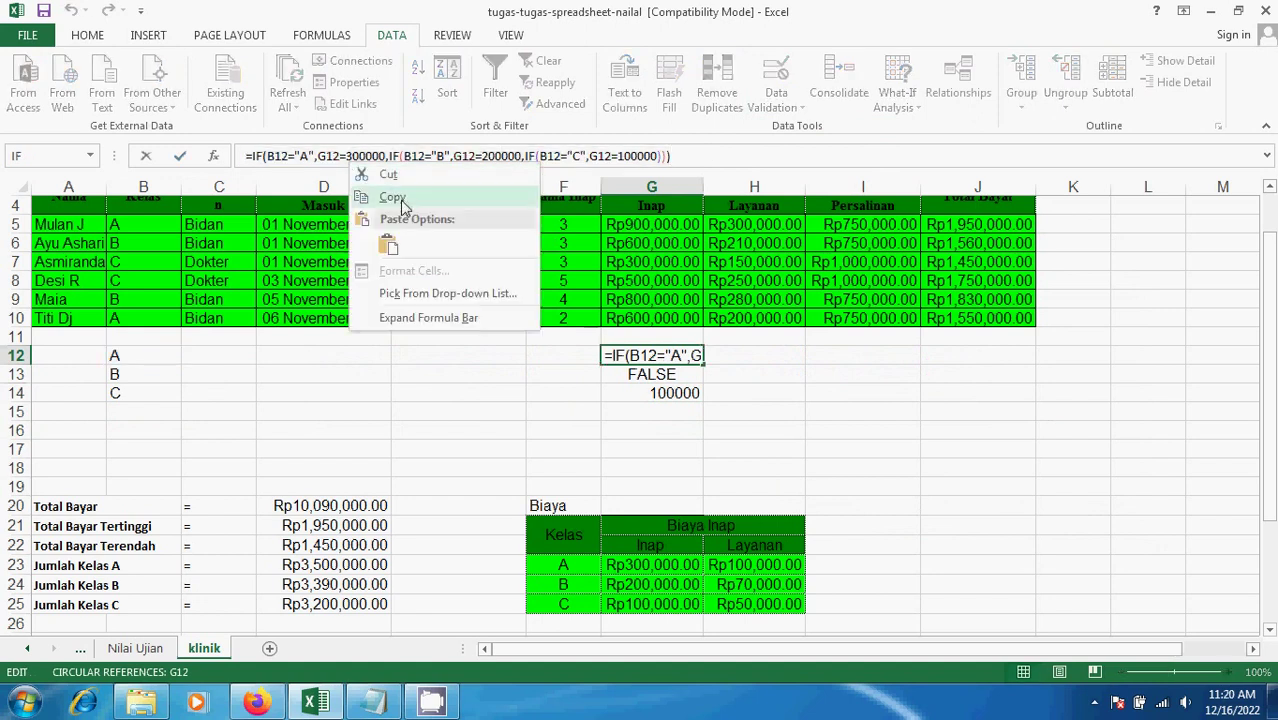
click(390, 197)
Step: Switch to Notepad, enlarge the display of the IF formula by setting the font size to 18, and minimize the window
click(378, 700)
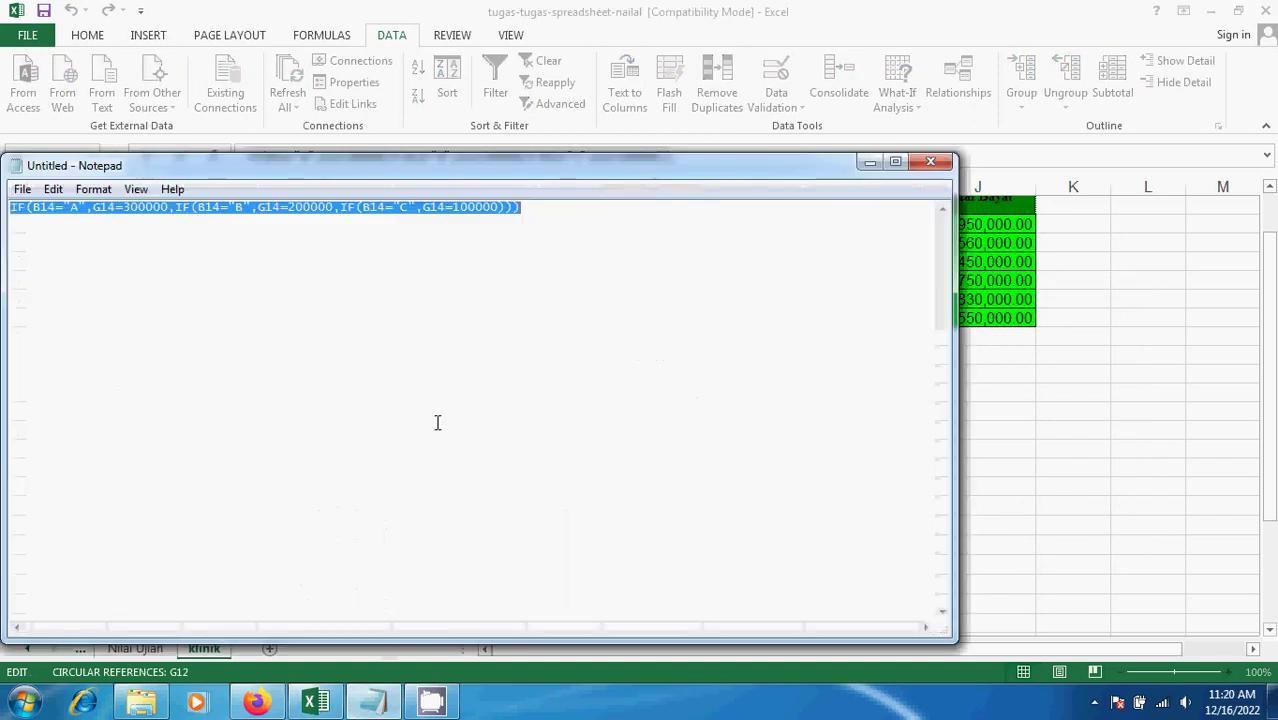
drag(257, 171, 421, 163)
click(538, 238)
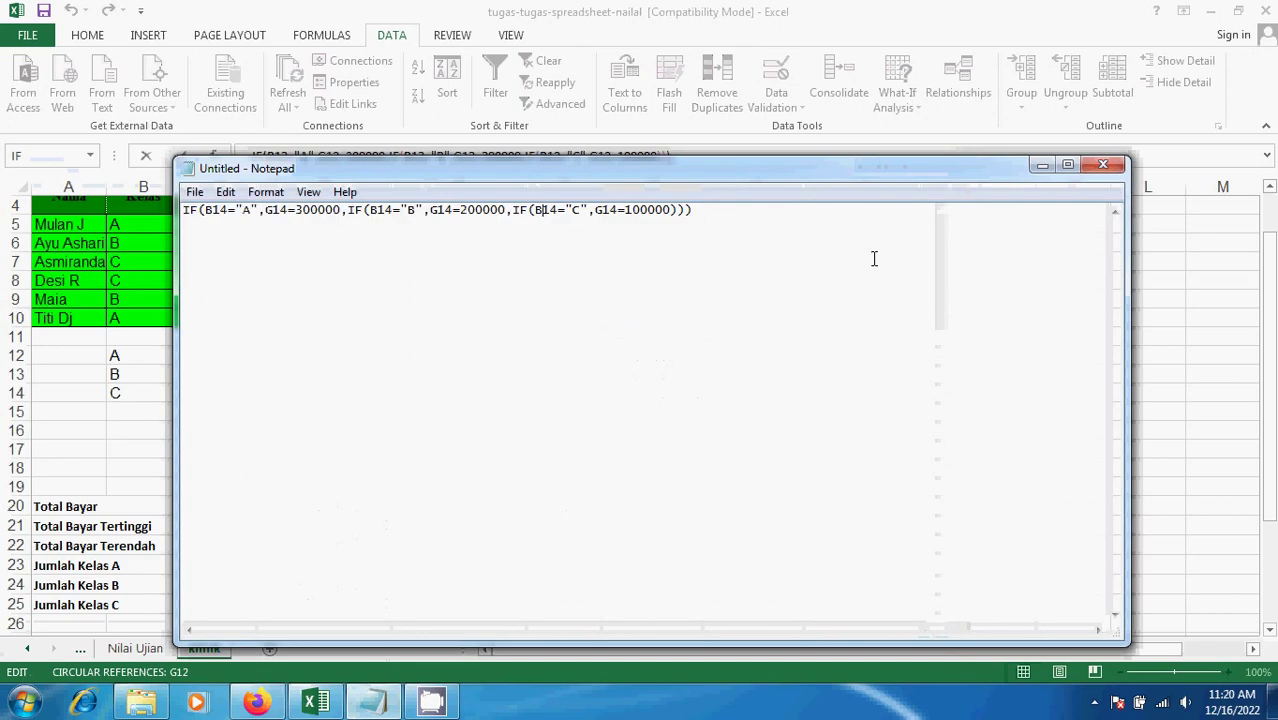
drag(733, 217, 110, 222)
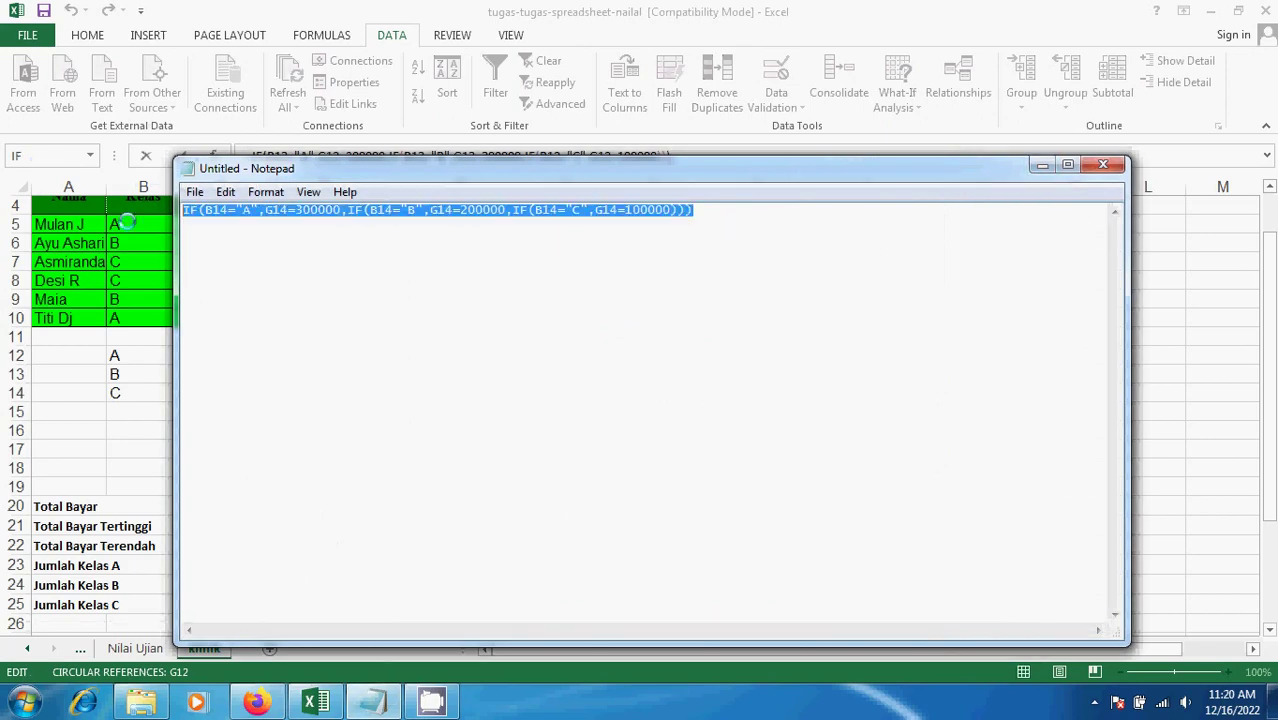
click(278, 203)
click(297, 236)
click(558, 388)
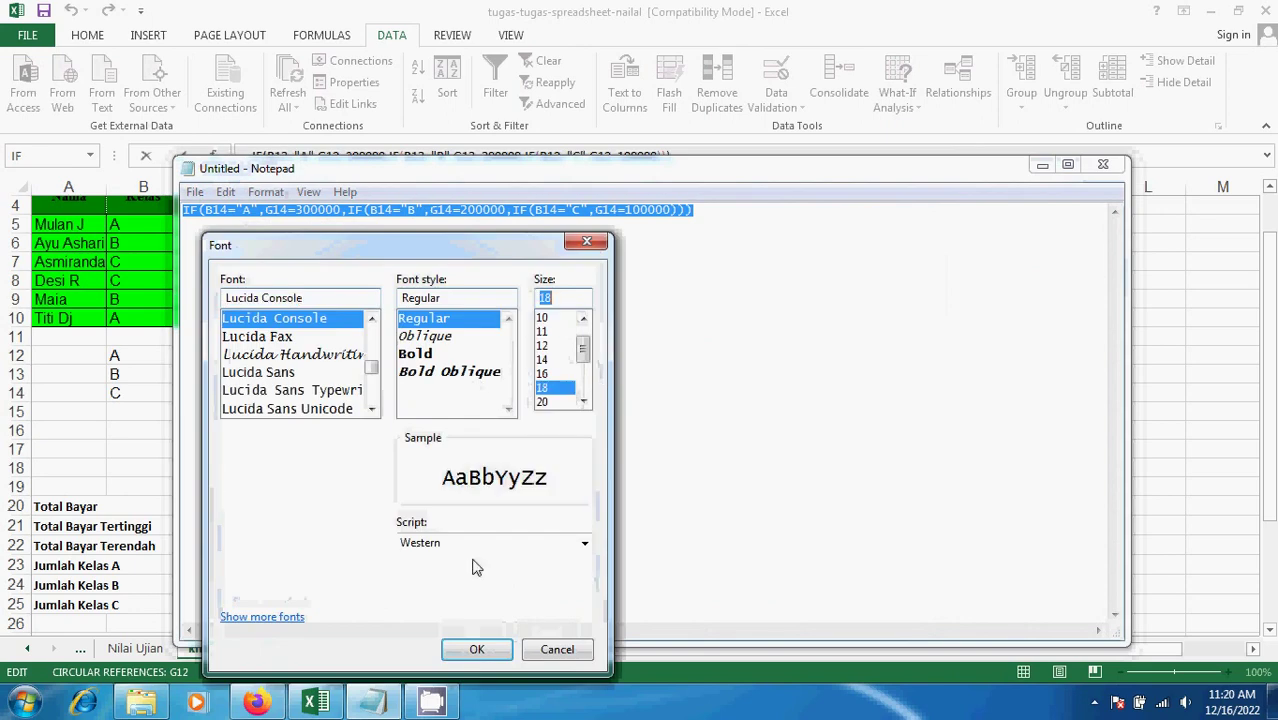
click(490, 653)
click(535, 341)
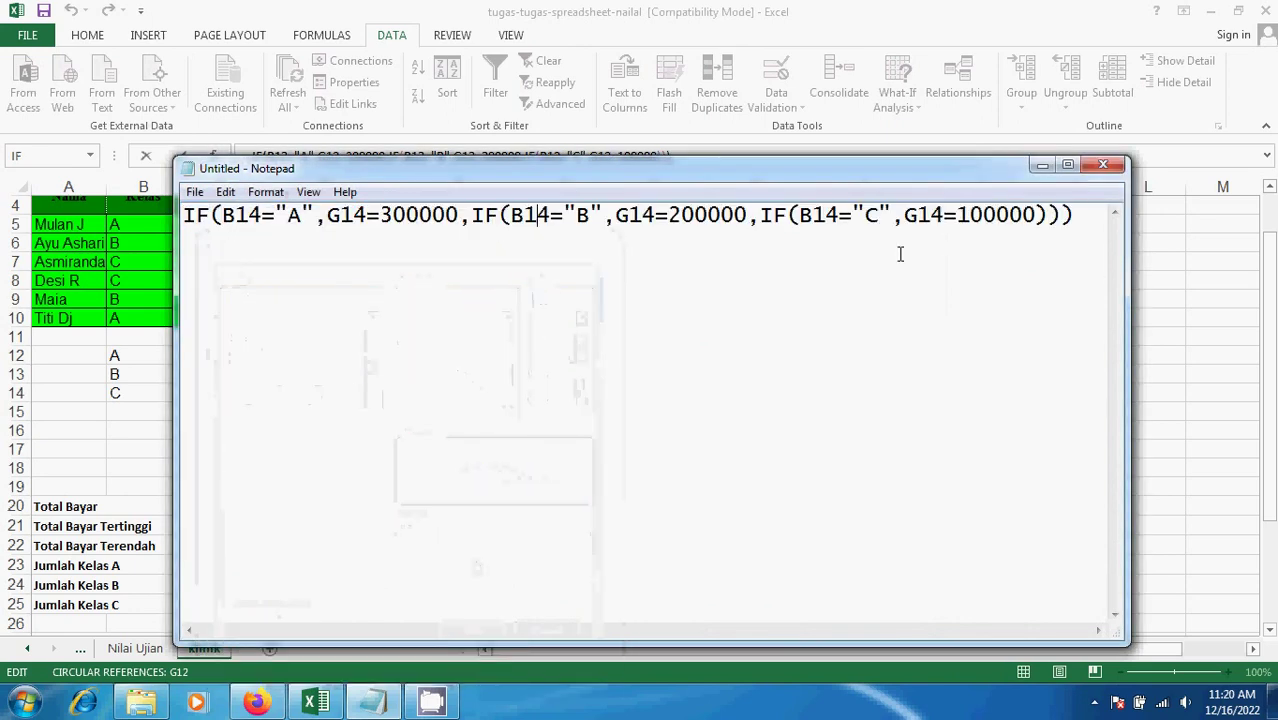
click(1041, 165)
Step: Cancel the pending edit in cell G12 and clear the contents of cell G14
click(651, 393)
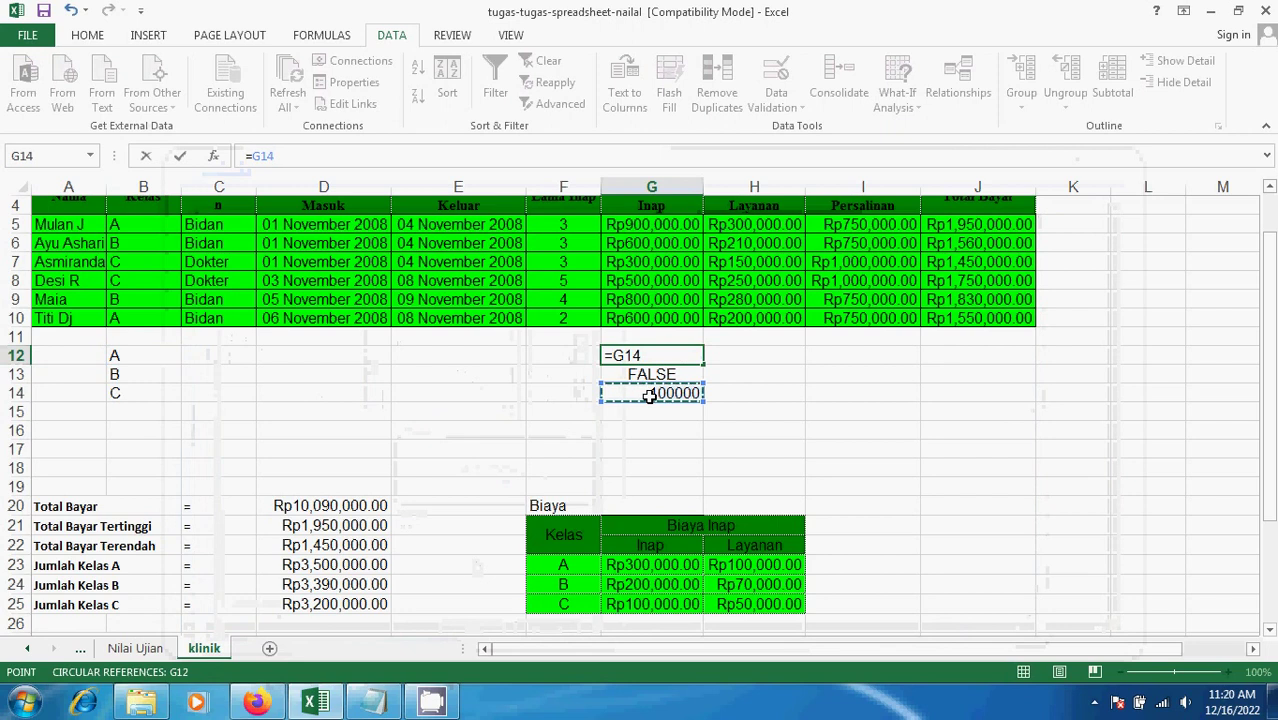
key(Escape)
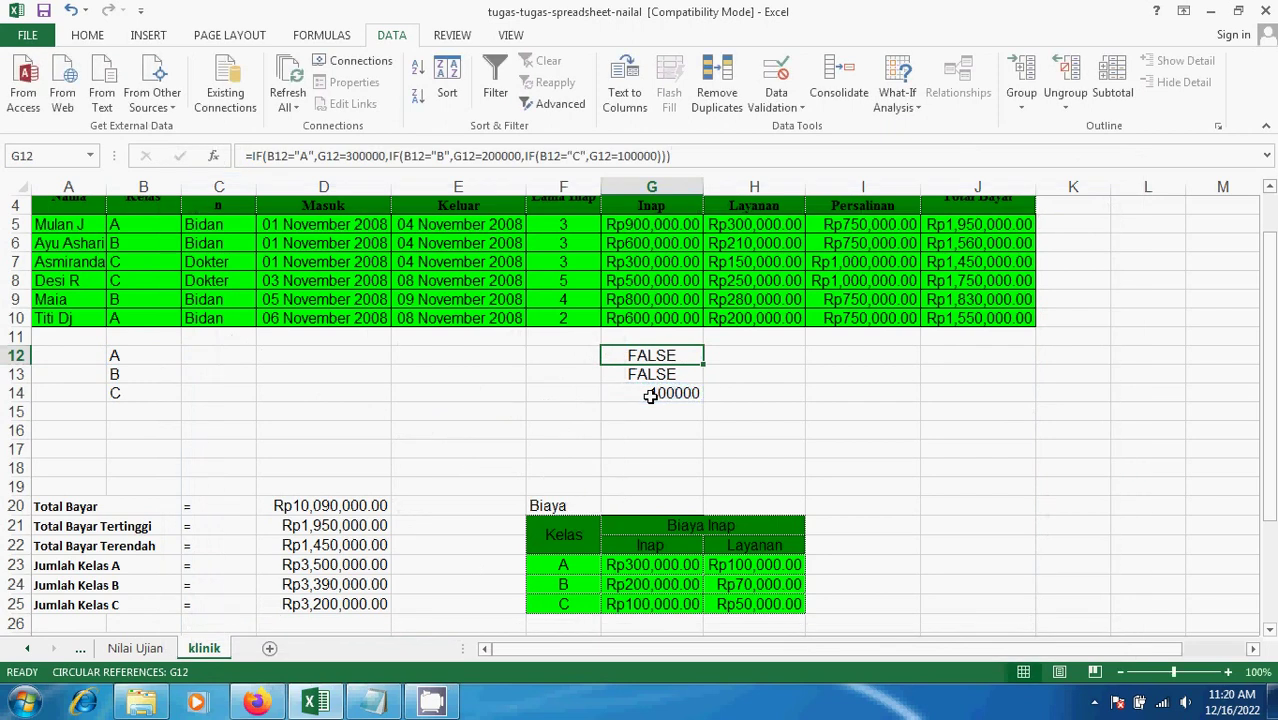
click(651, 393)
key(Delete)
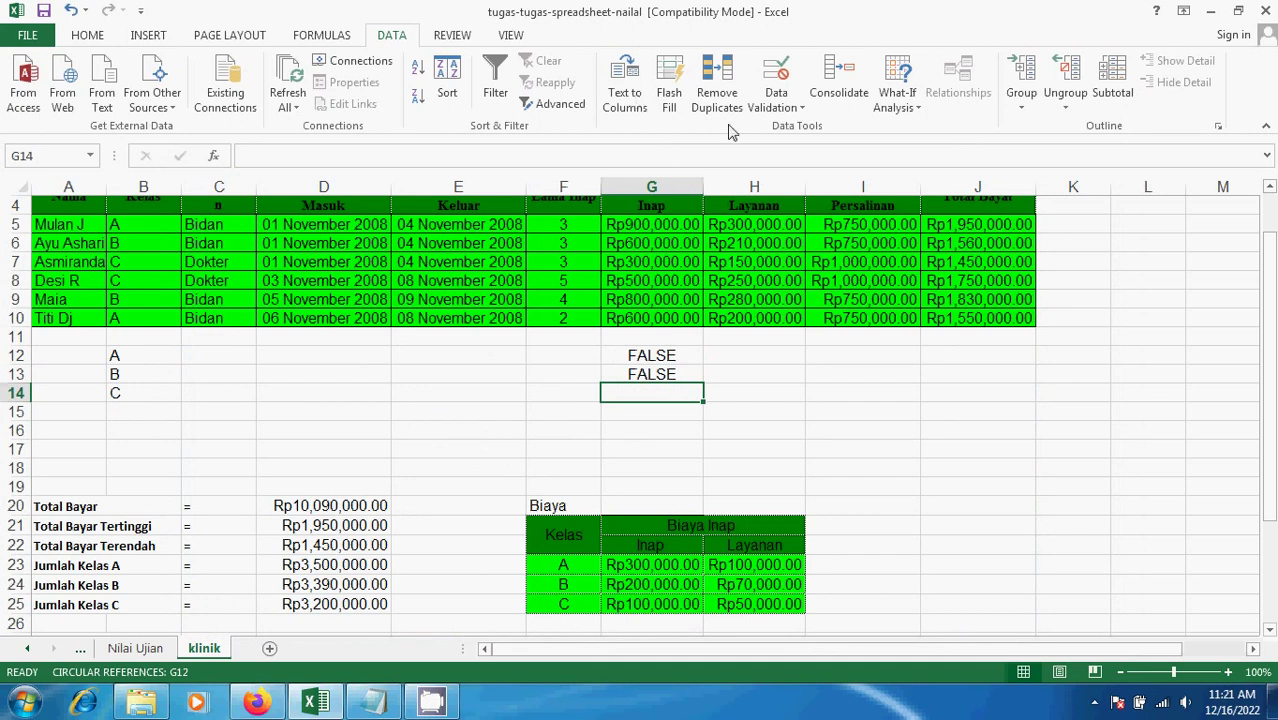
Step: Open the data validation settings for G14, keep the Custom criterion, and clear its existing formula
click(777, 88)
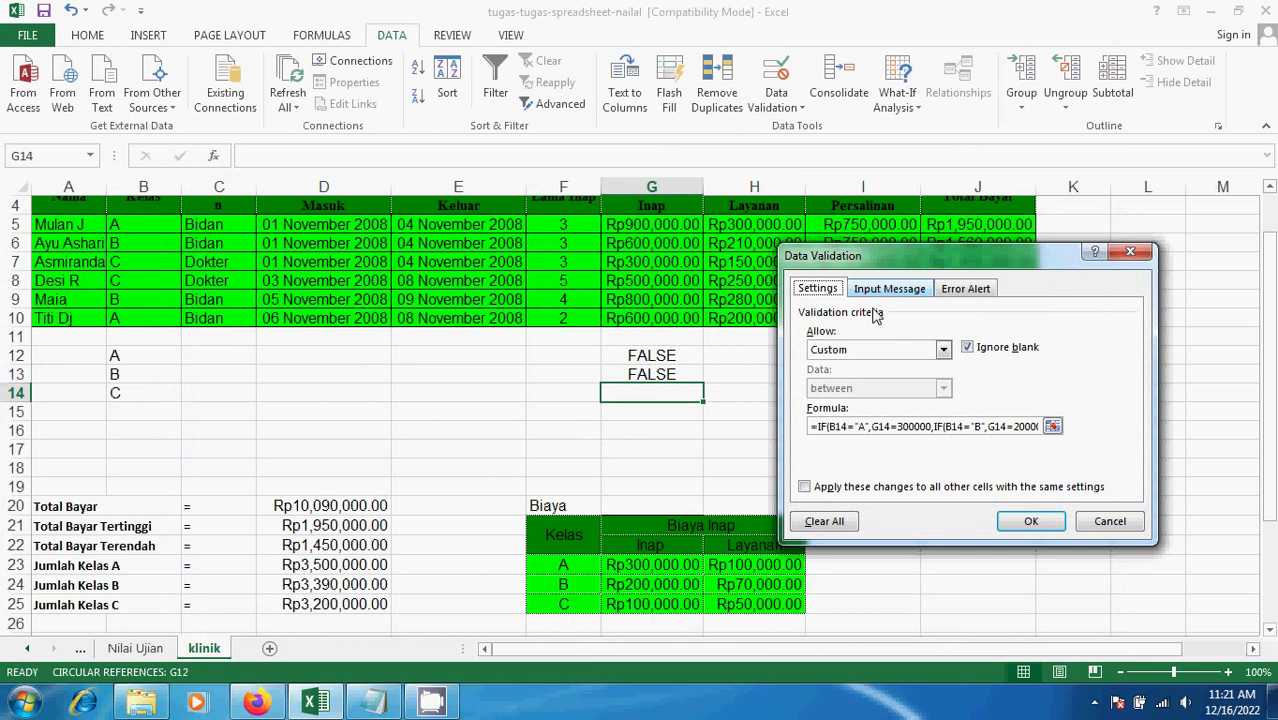
click(922, 350)
click(855, 452)
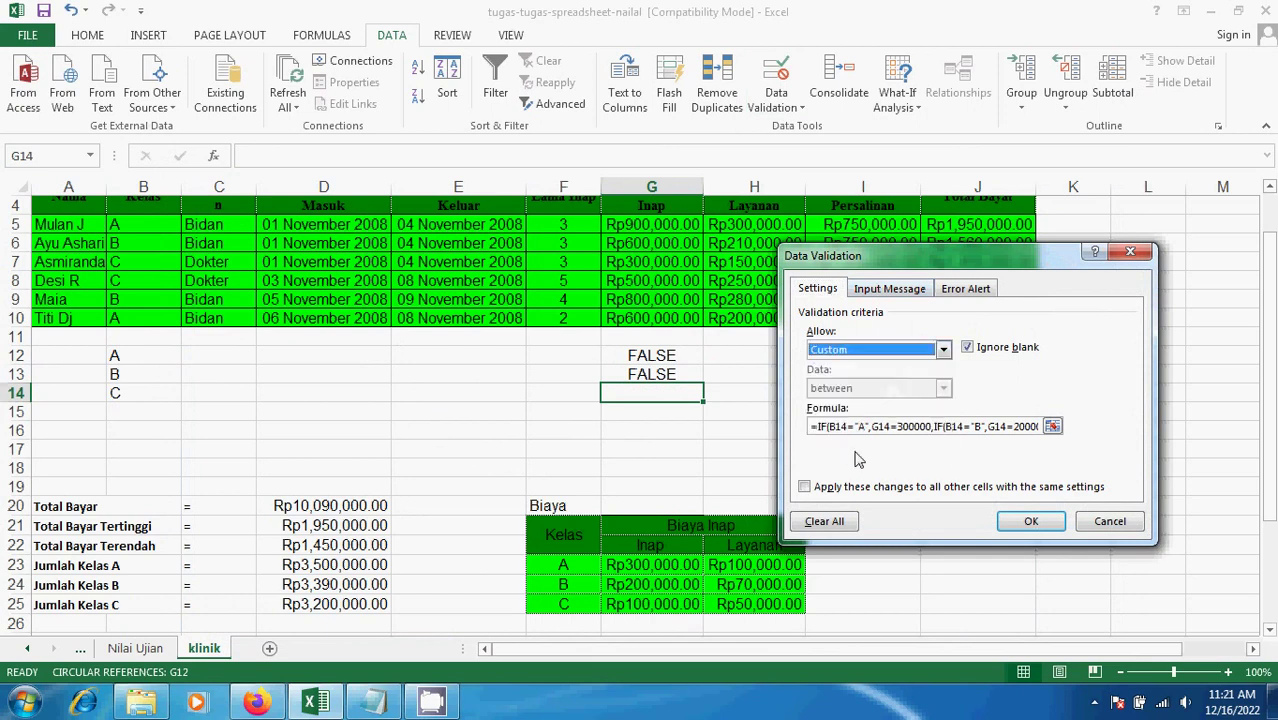
drag(872, 264, 854, 225)
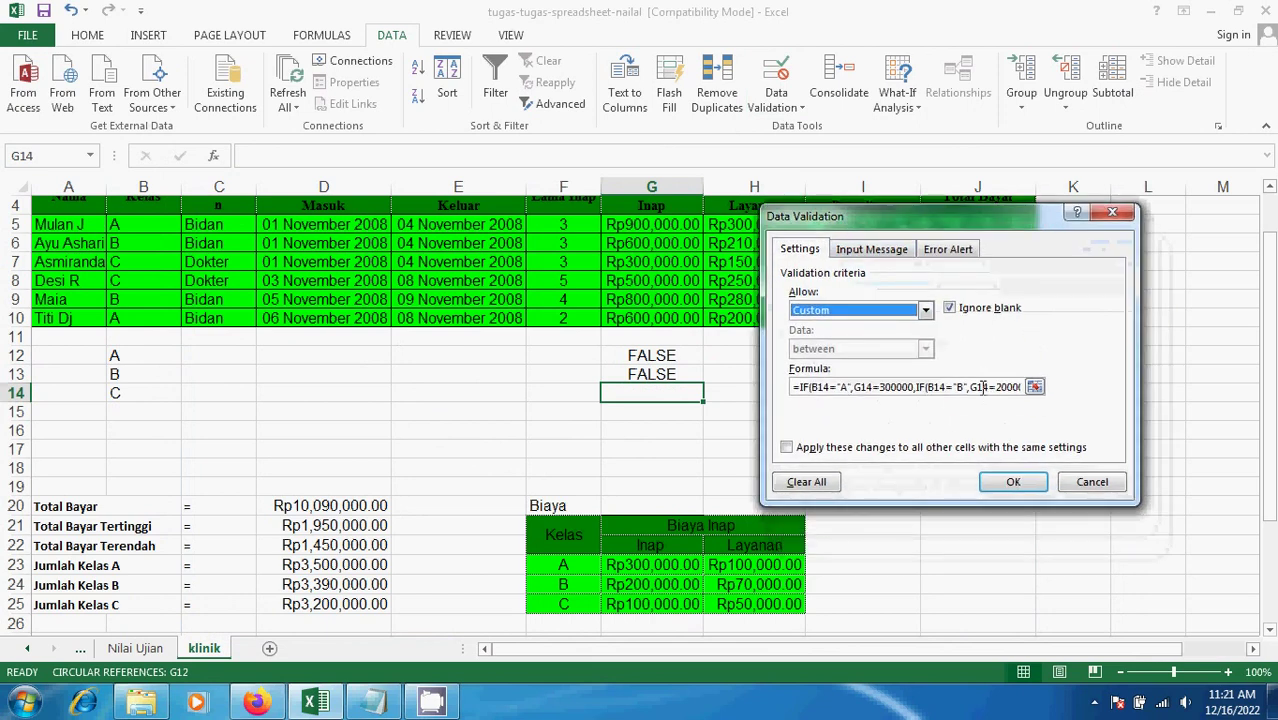
click(961, 390)
key(ctrl+a)
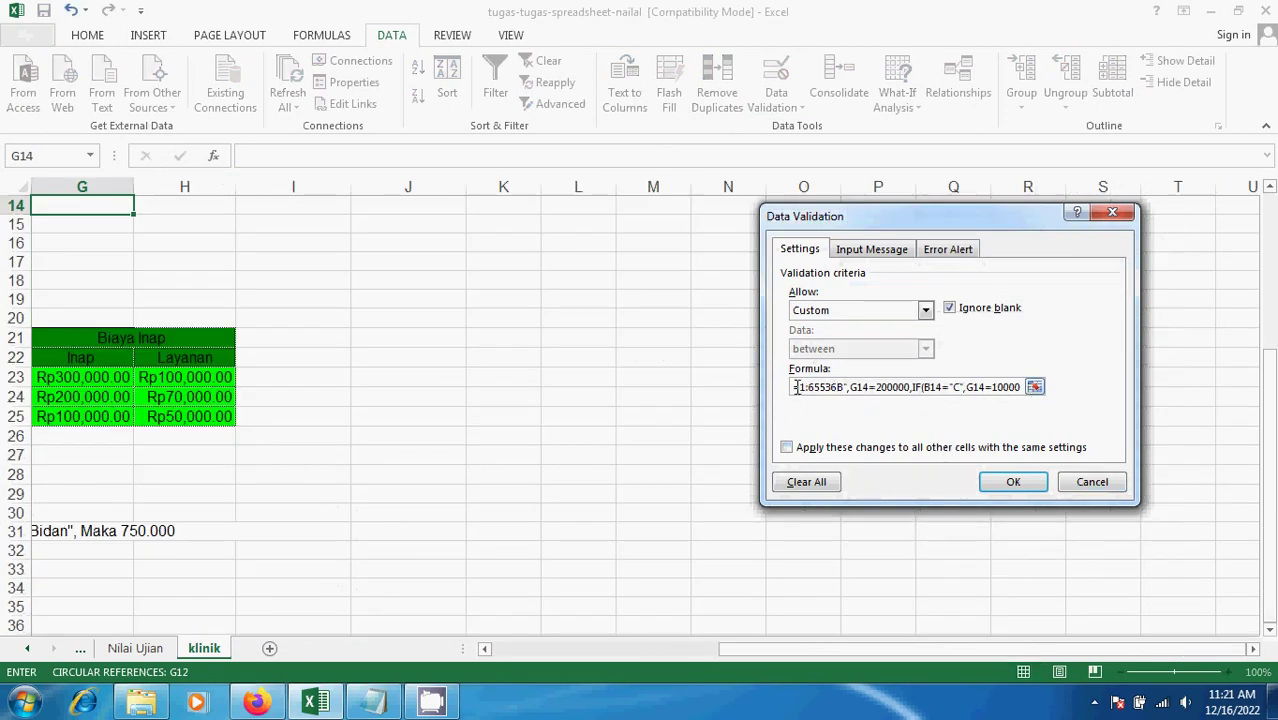
drag(793, 393, 1106, 388)
key(Delete)
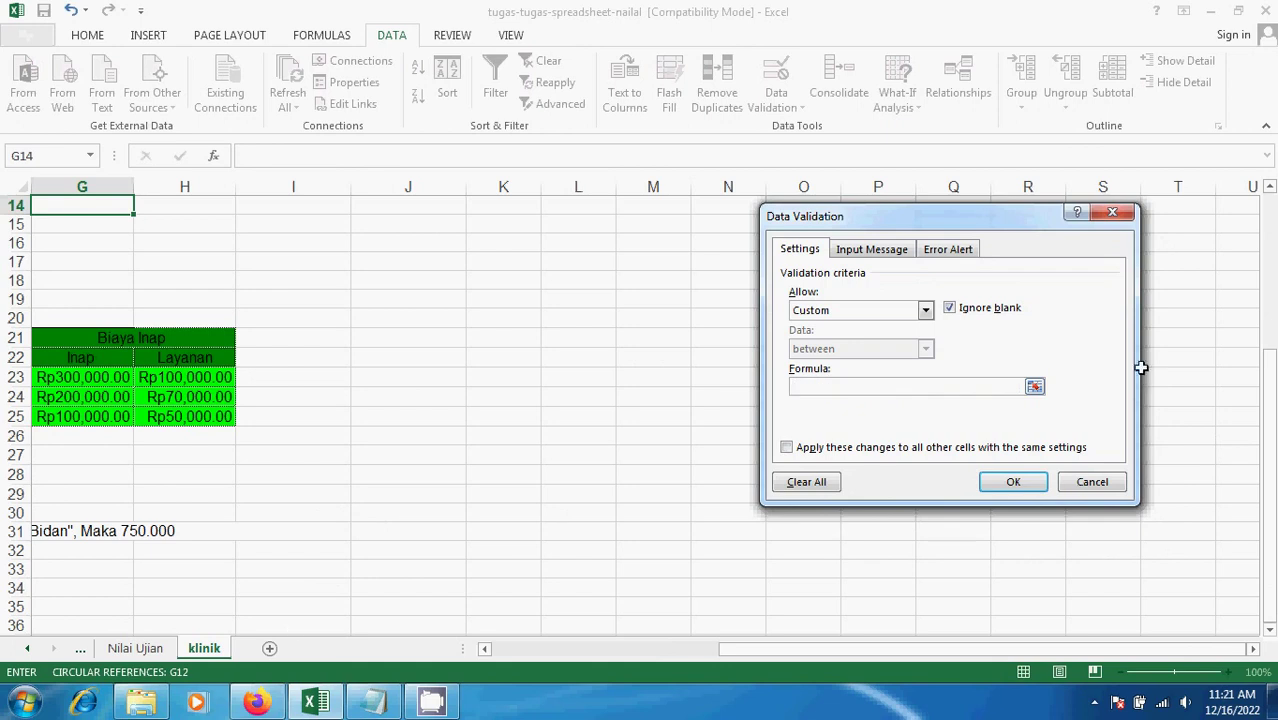
Step: In Notepad, add an equals sign before the IF formula and copy the whole formula
click(373, 703)
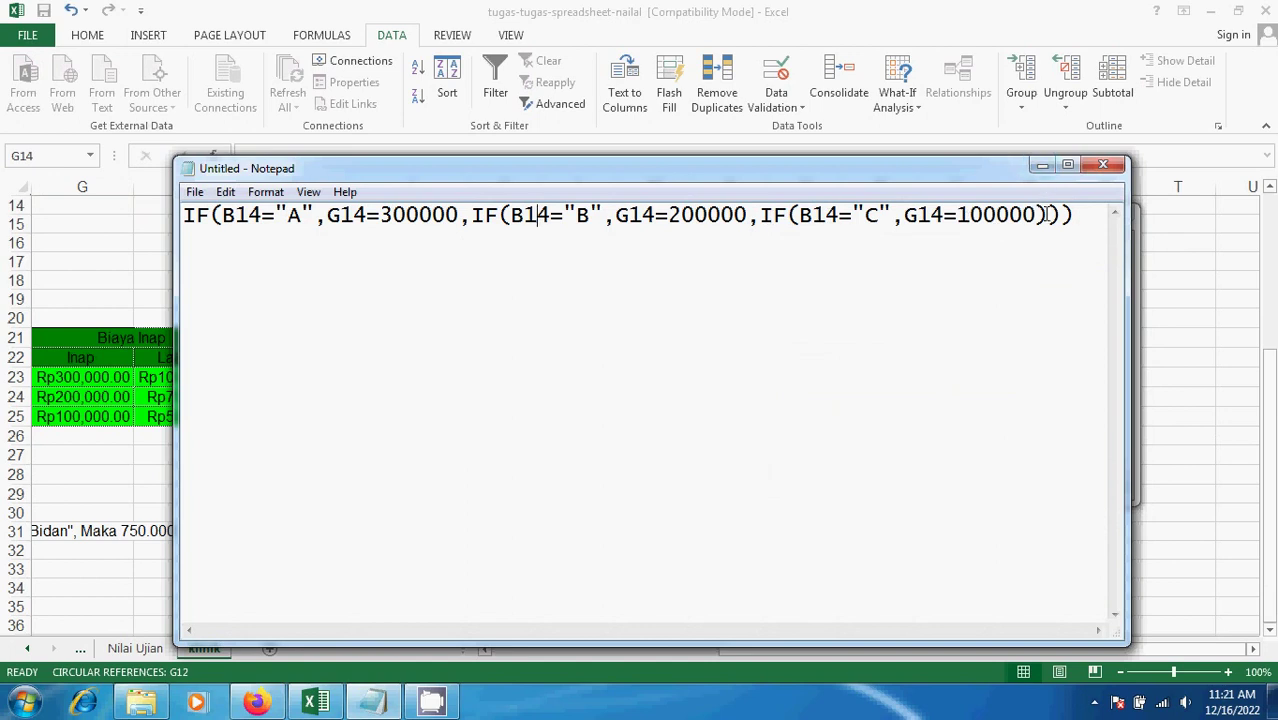
drag(1075, 214, 63, 228)
click(188, 214)
text(=)
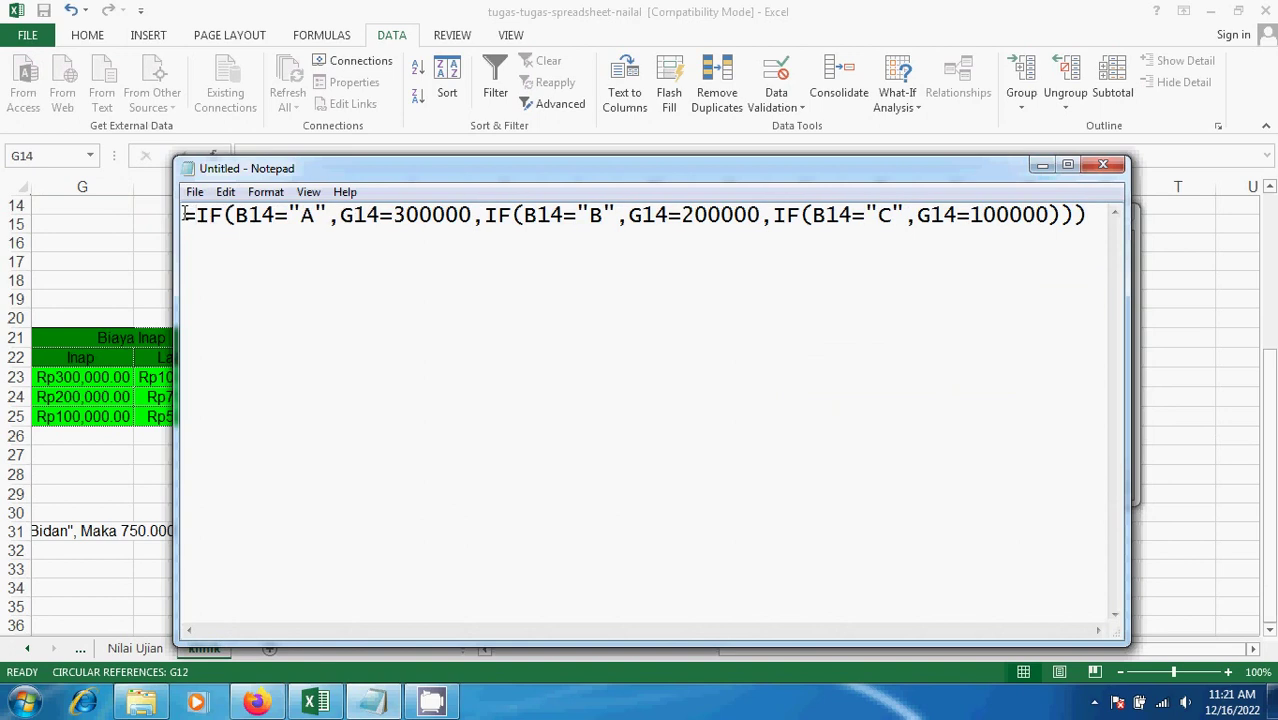
key(ctrl+a)
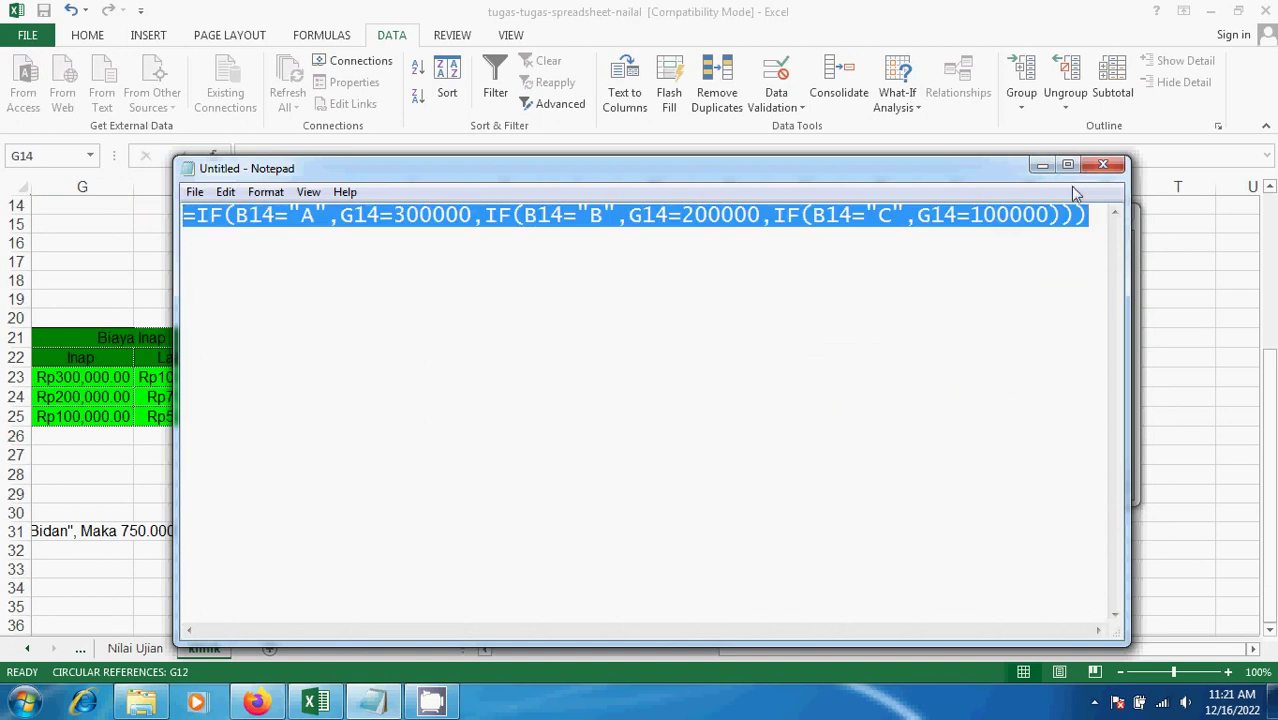
click(1042, 164)
Step: Apply the custom validation formula =IF(B14="A",G14=300000,IF(B14="B",G14=200000,IF(B14="C",G14=100000))) to cell G14
drag(770, 658, 728, 656)
click(878, 390)
key(ctrl+v)
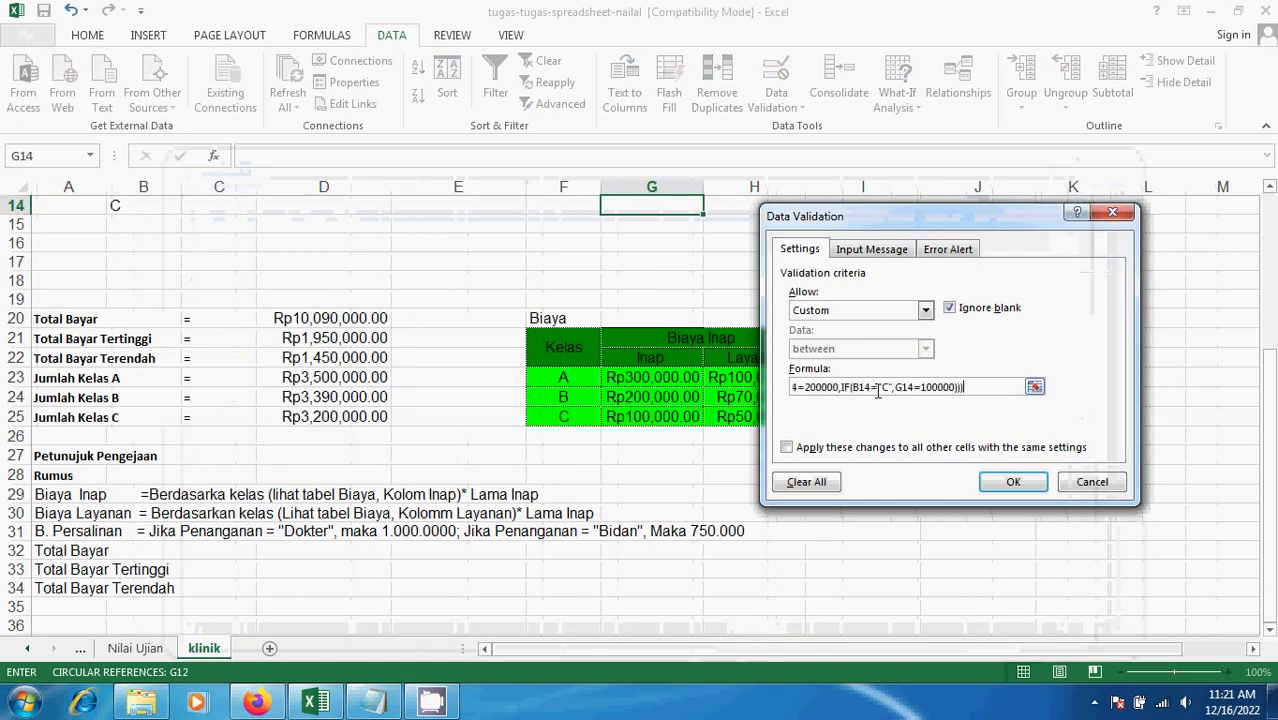
click(1012, 482)
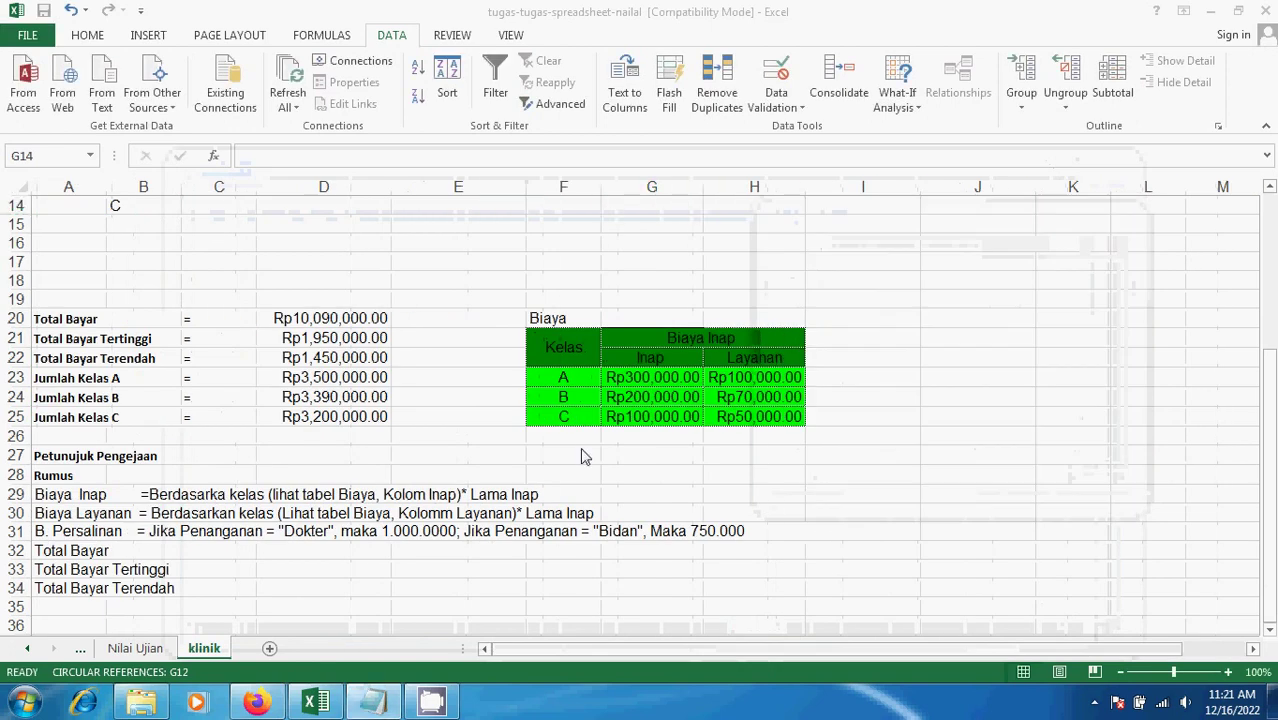
Step: Test the custom validation rule by entering 300000 and 200000 in cell G14
drag(1266, 374, 1272, 296)
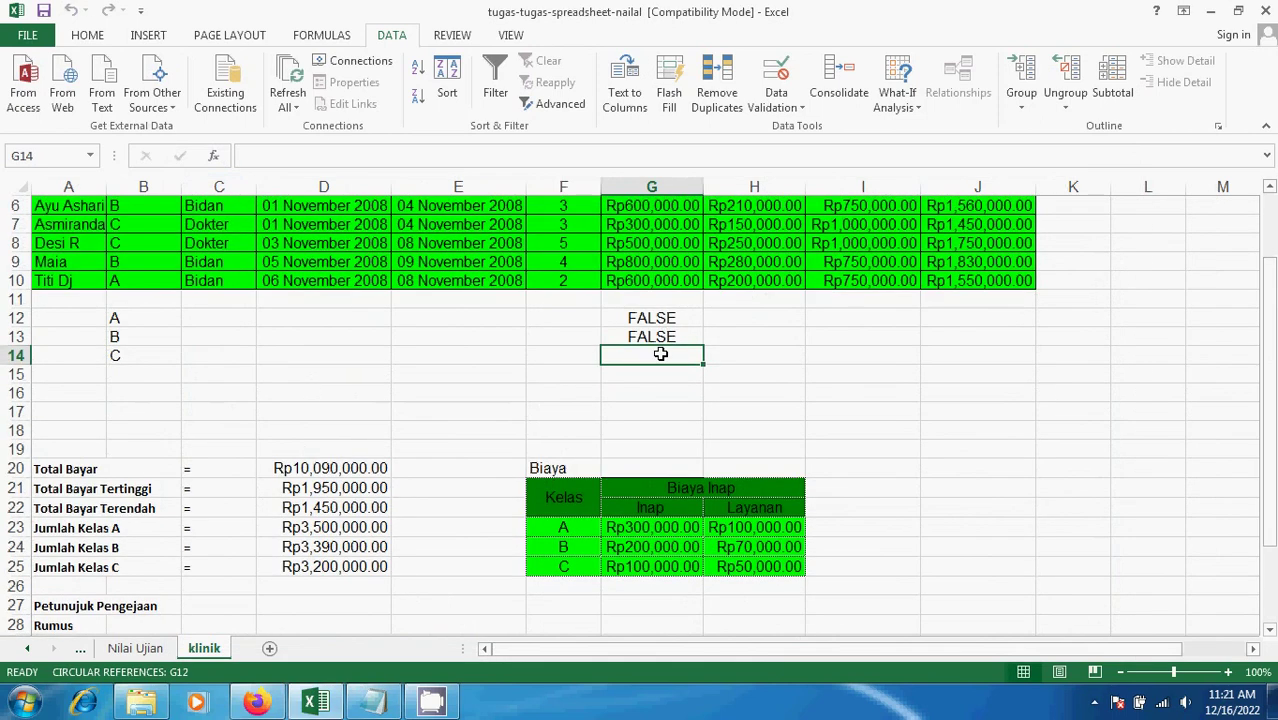
text(300000)
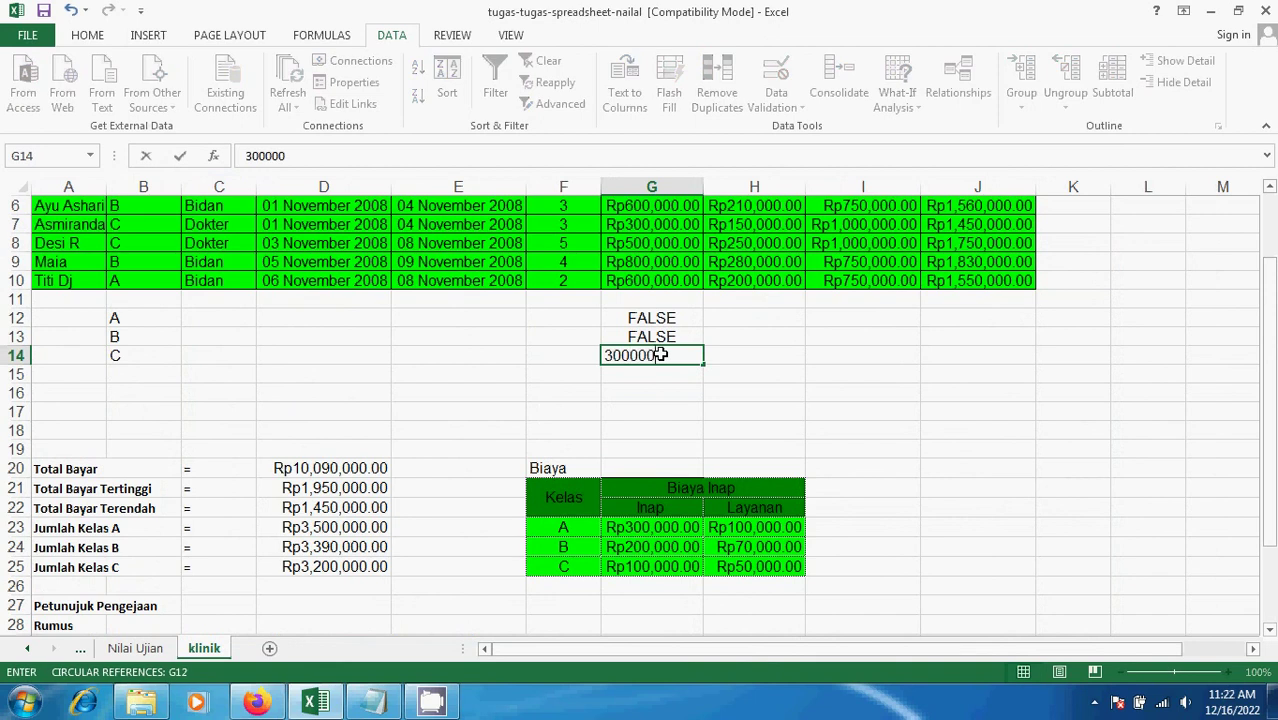
key(Return)
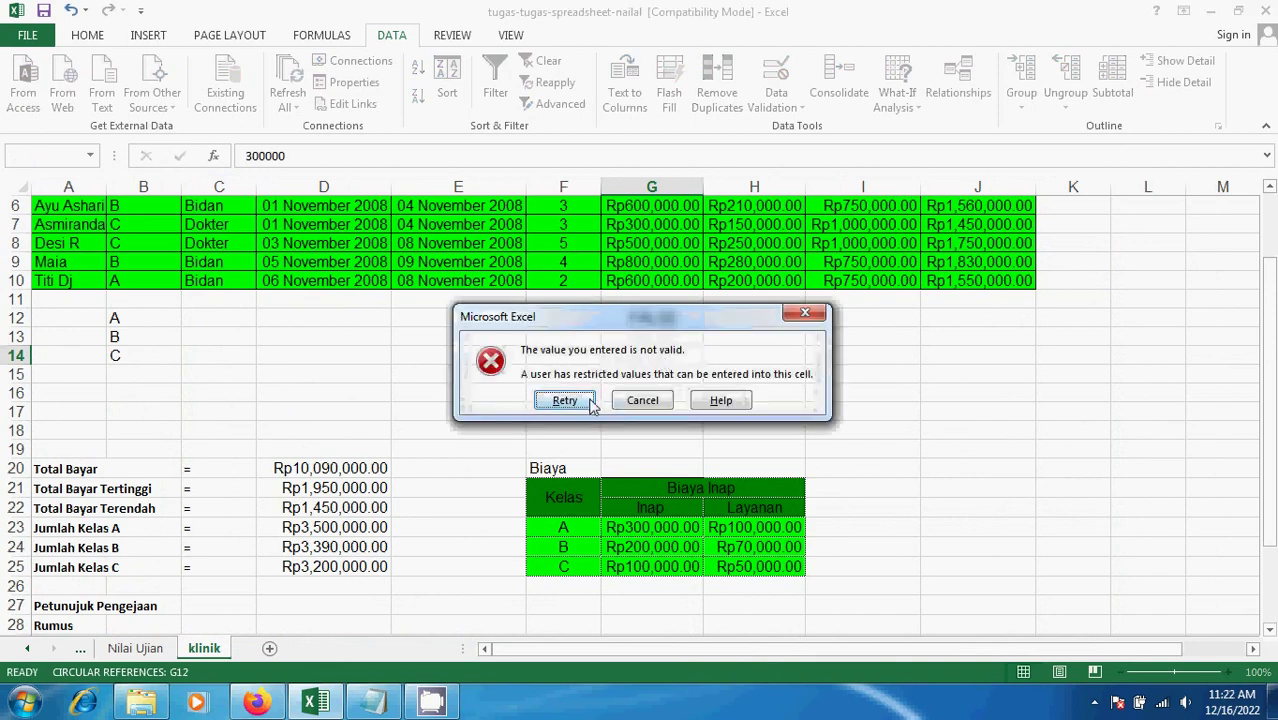
click(642, 400)
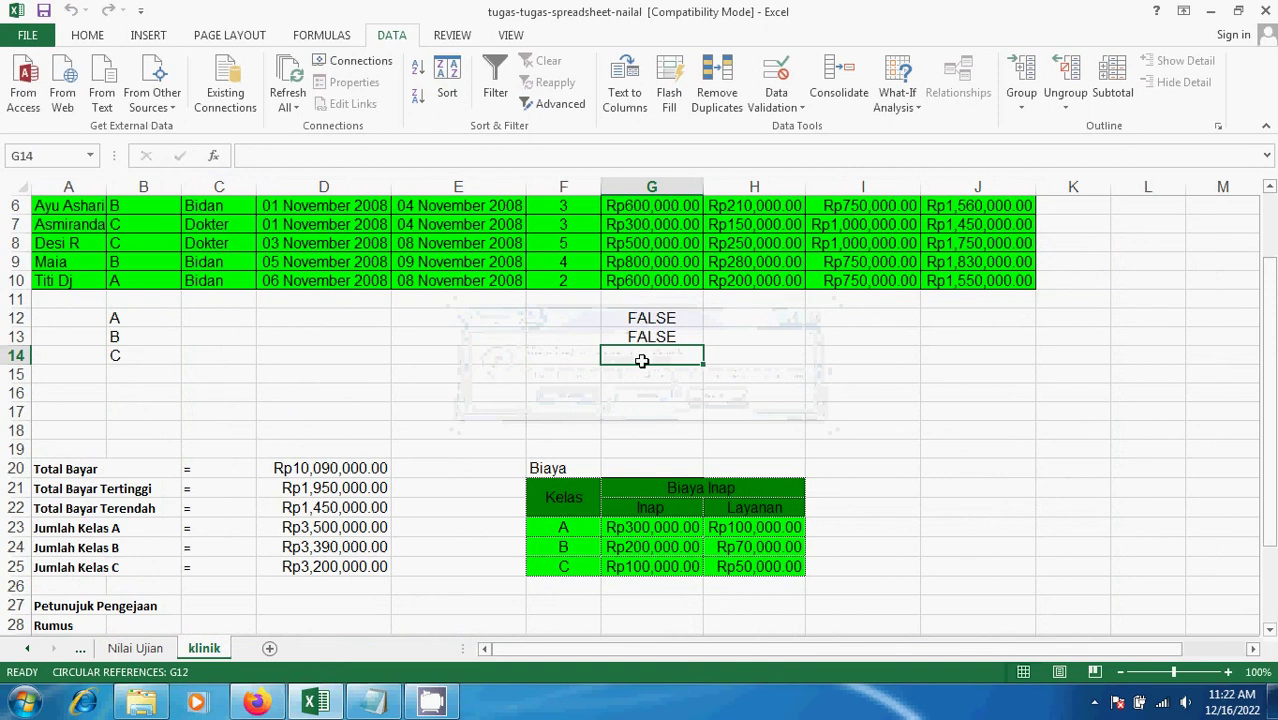
text(200)
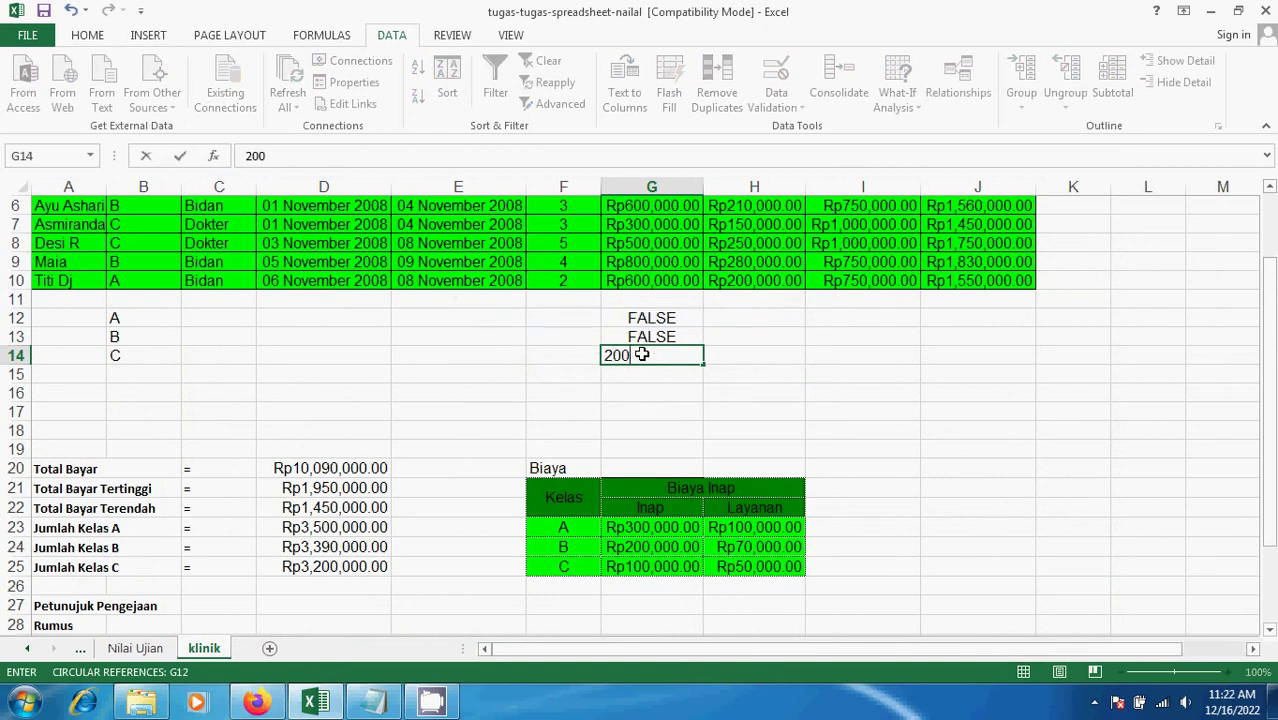
text(000)
key(Return)
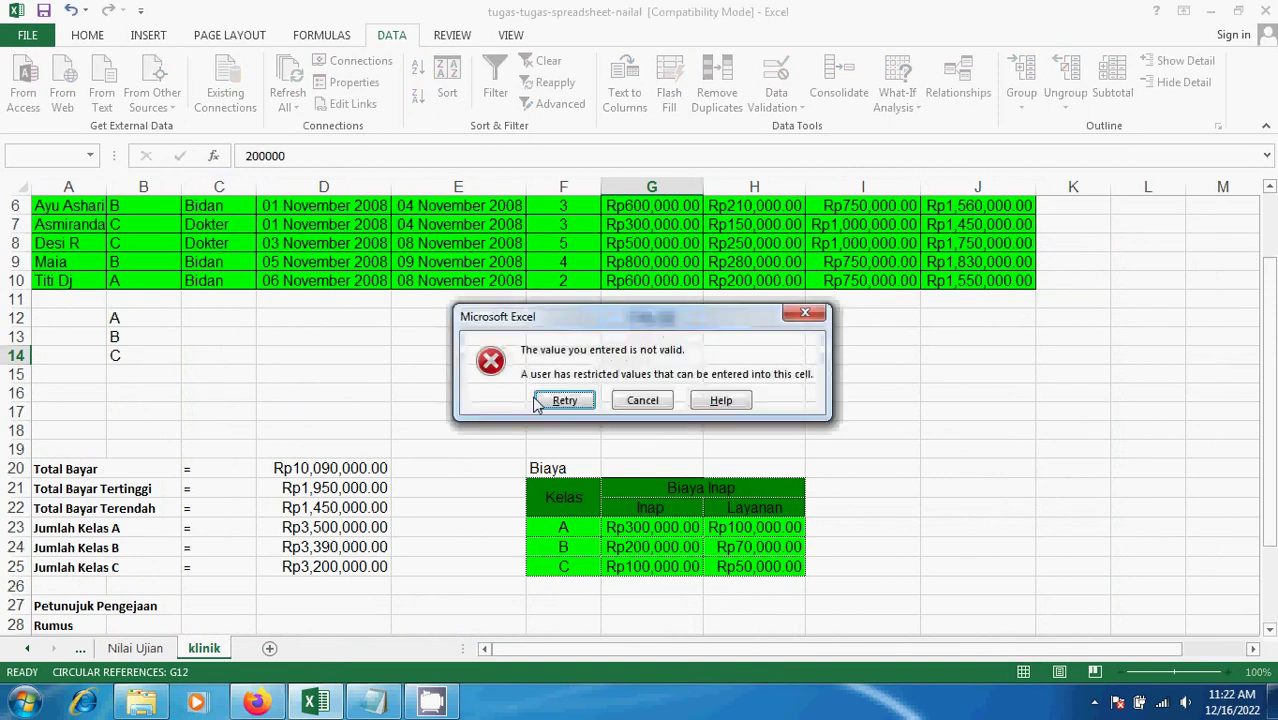
click(560, 398)
Step: Enter 100000 in cell G14 as the cost for class C
text(10)
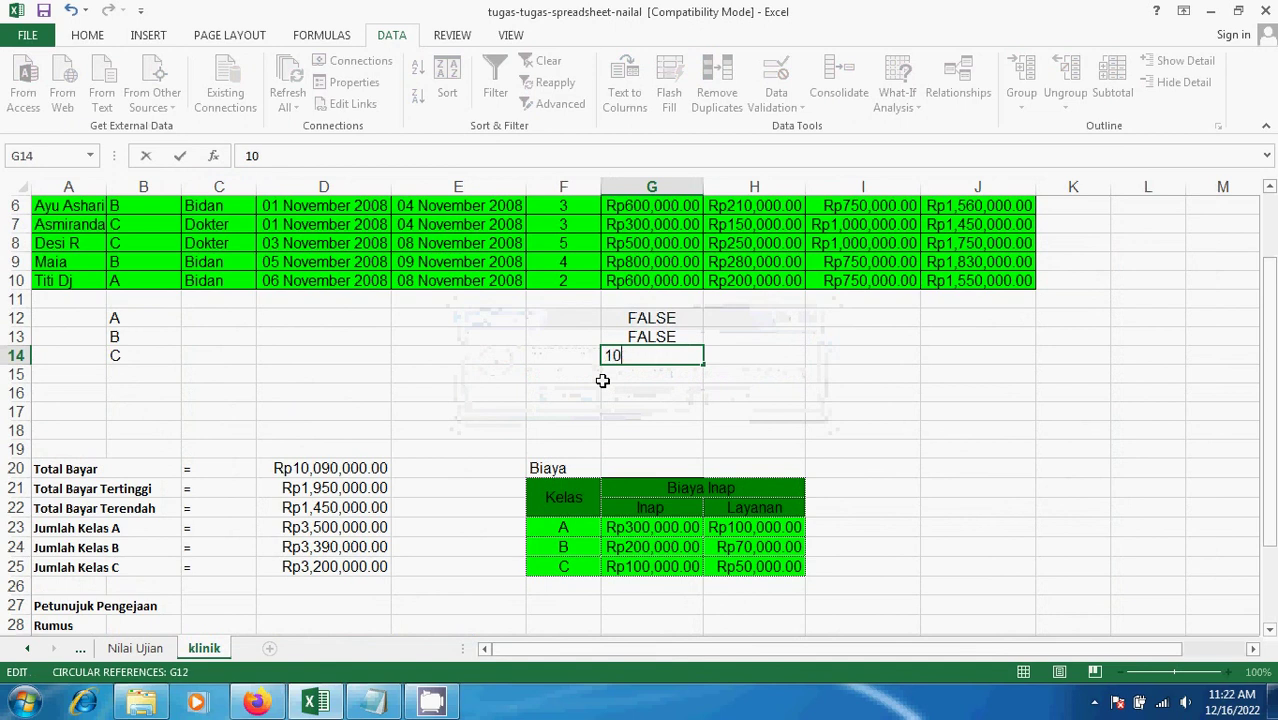
text(0000)
key(Return)
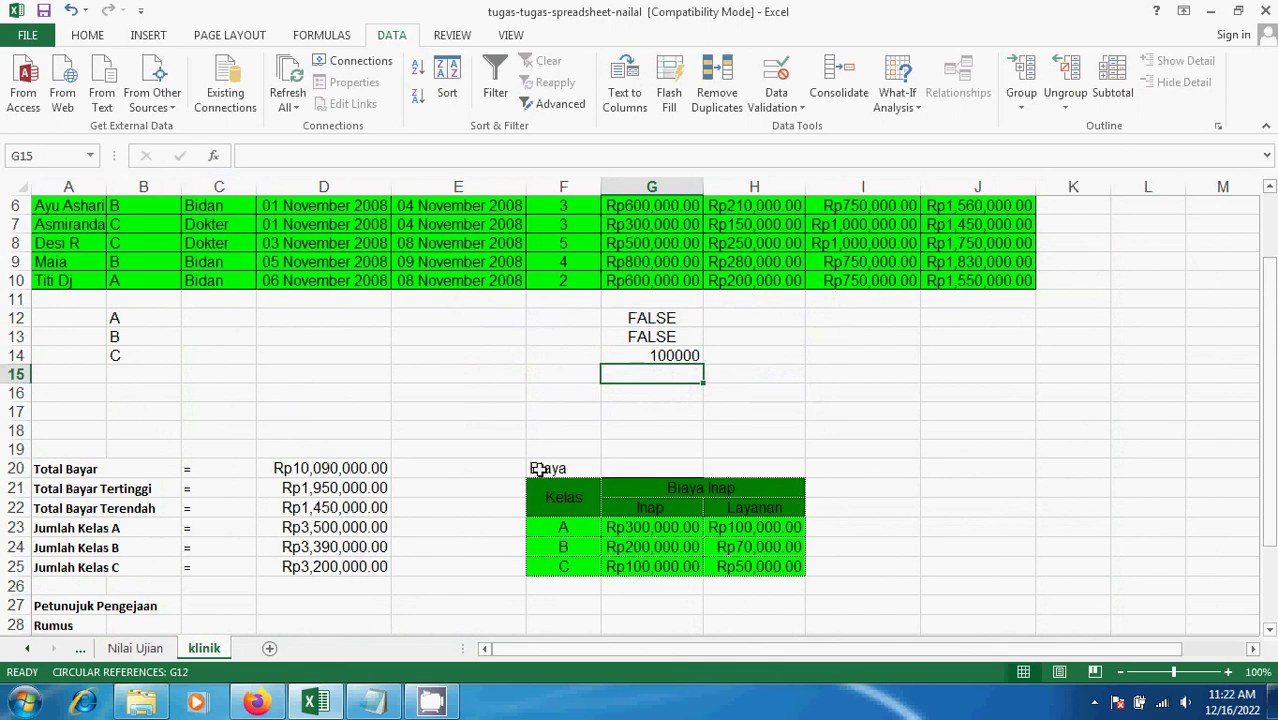
Step: Show the IF formula in Notepad below the test rows, compare it with cell G14, and minimize the window
click(431, 702)
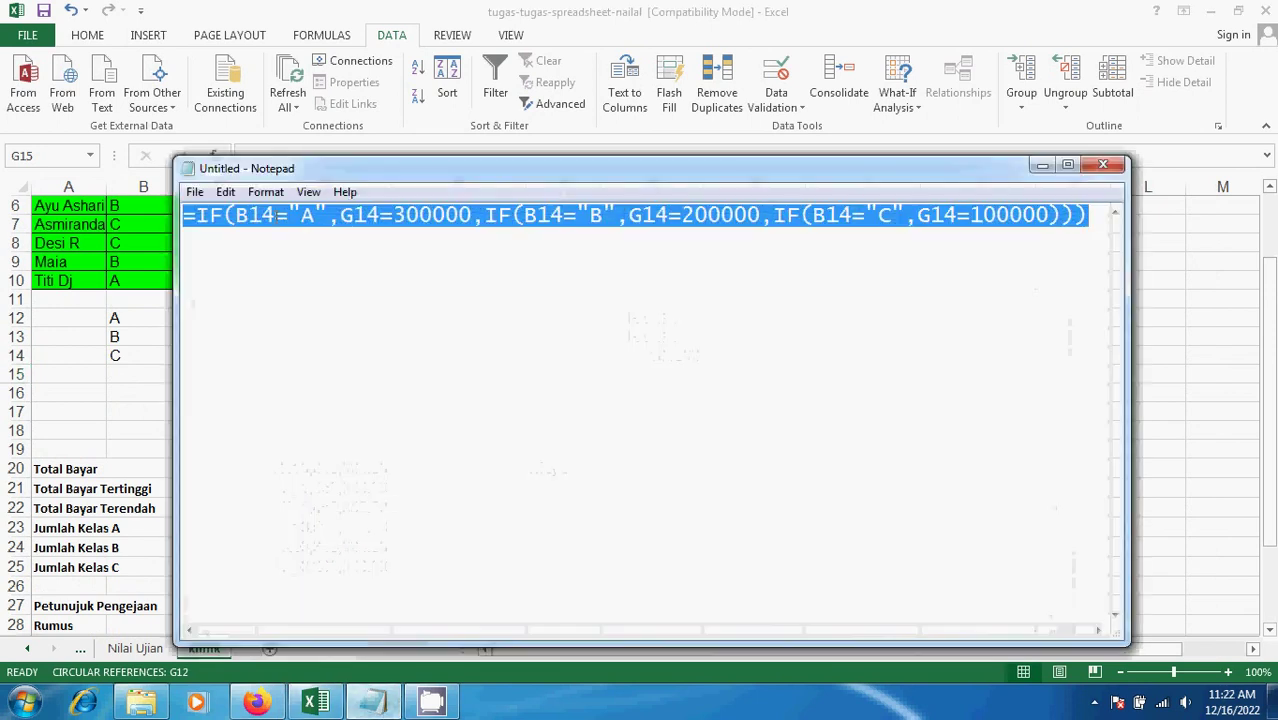
drag(330, 170, 416, 172)
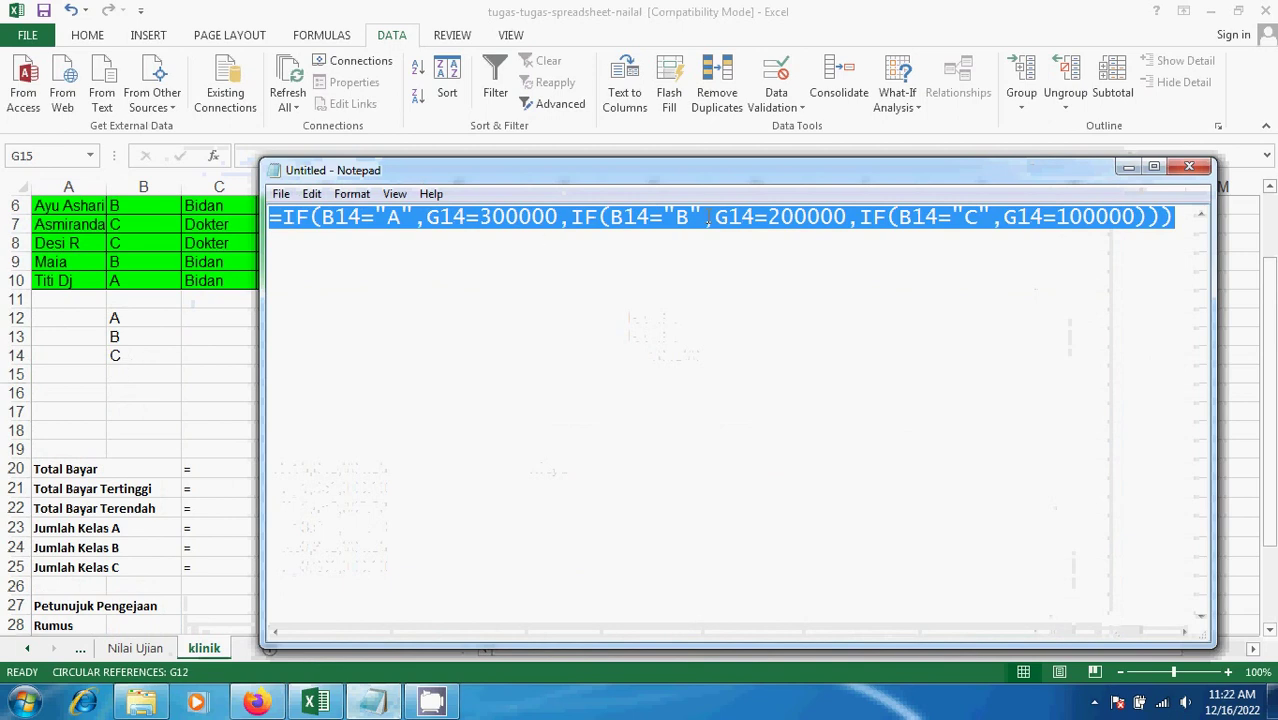
drag(740, 172, 621, 415)
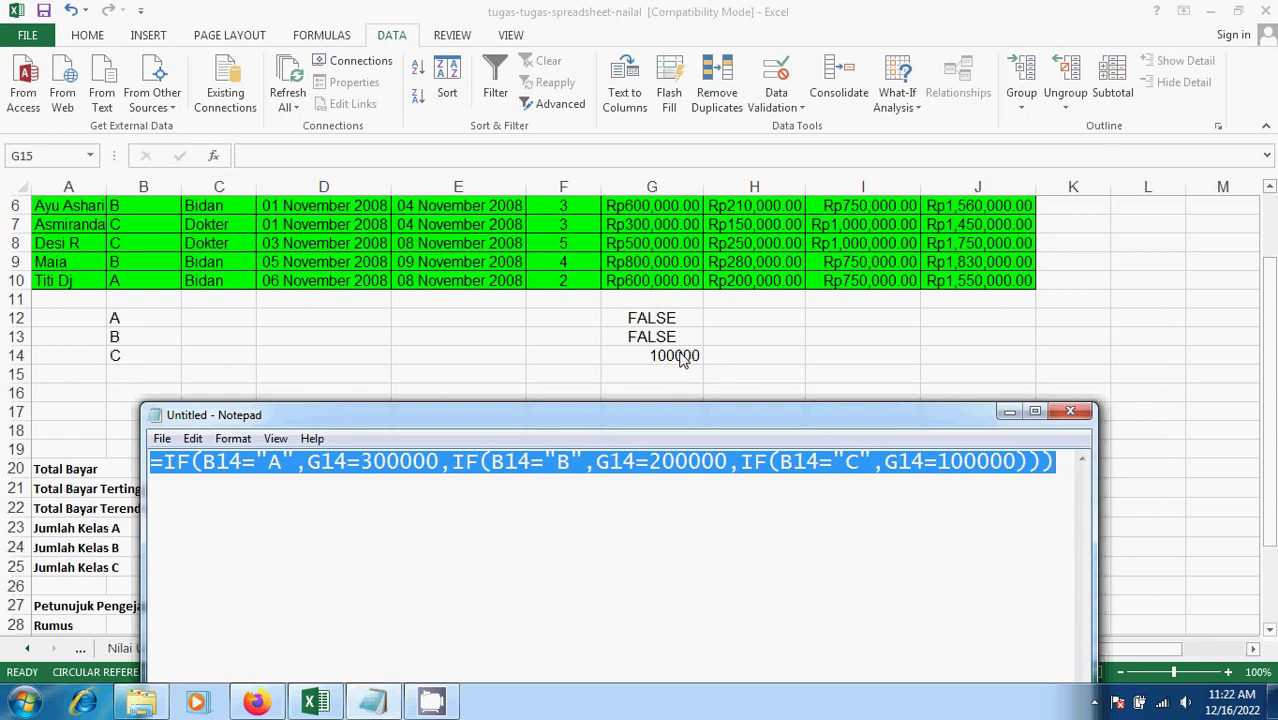
click(1009, 411)
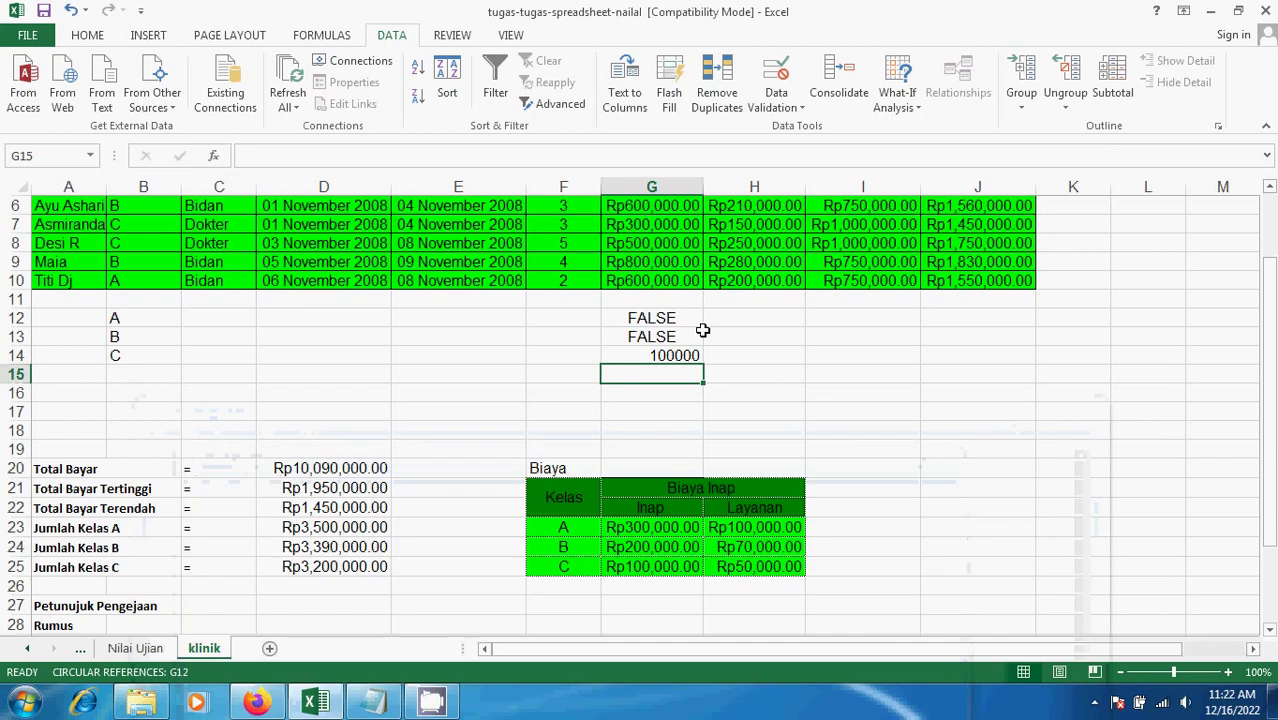
click(655, 406)
click(671, 362)
click(681, 376)
click(668, 395)
click(152, 356)
click(147, 393)
click(146, 412)
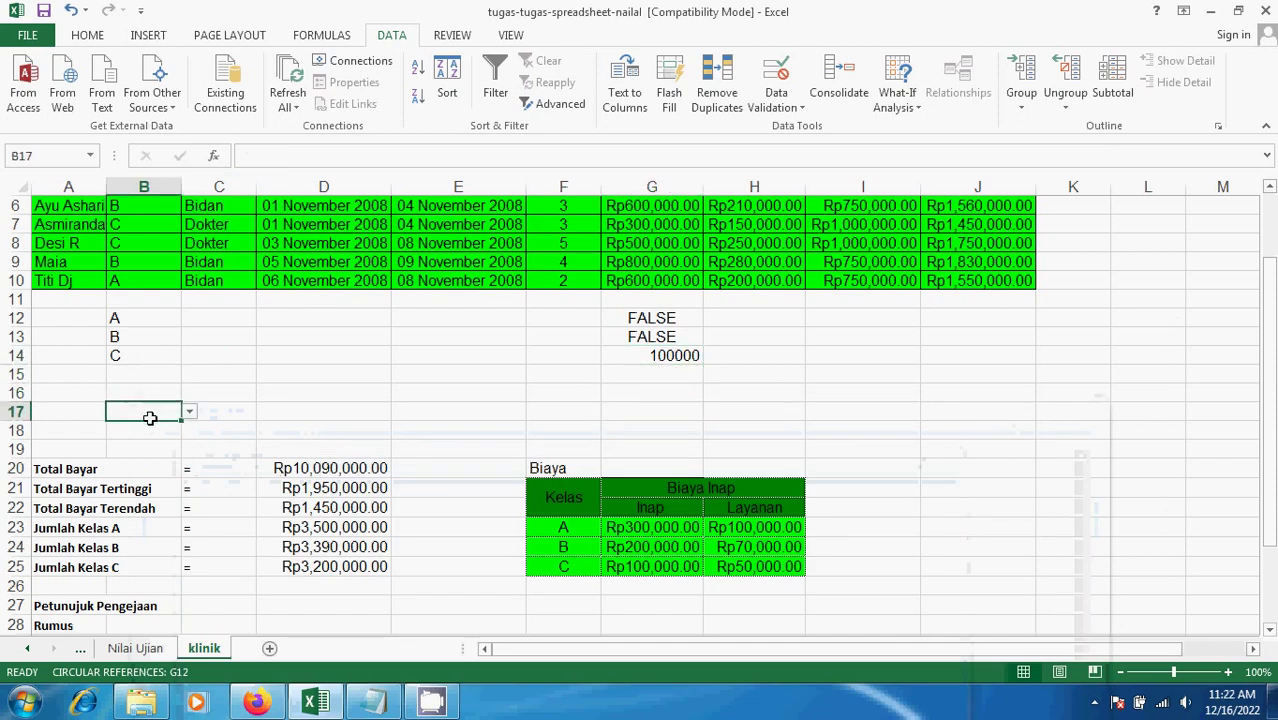
Step: Extend the class dropdown from cell B18 to B19 and check the list in B19
click(150, 449)
click(164, 433)
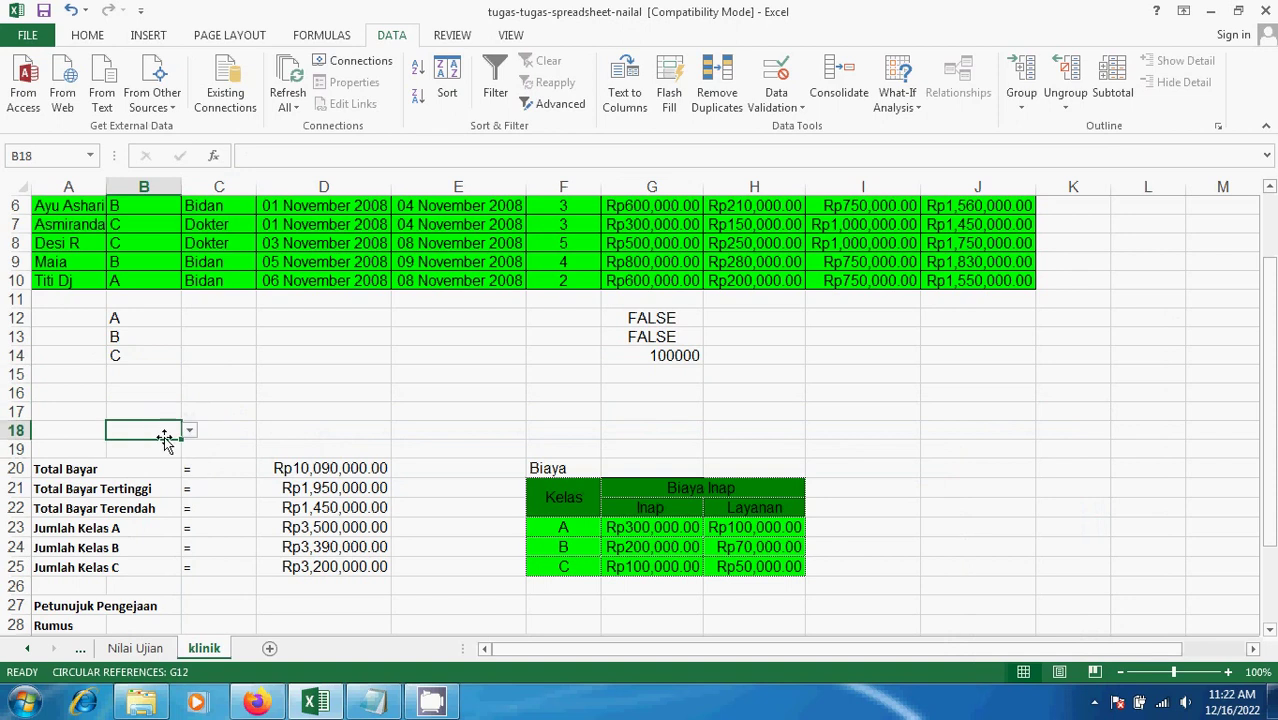
drag(181, 441, 183, 456)
click(208, 453)
click(140, 443)
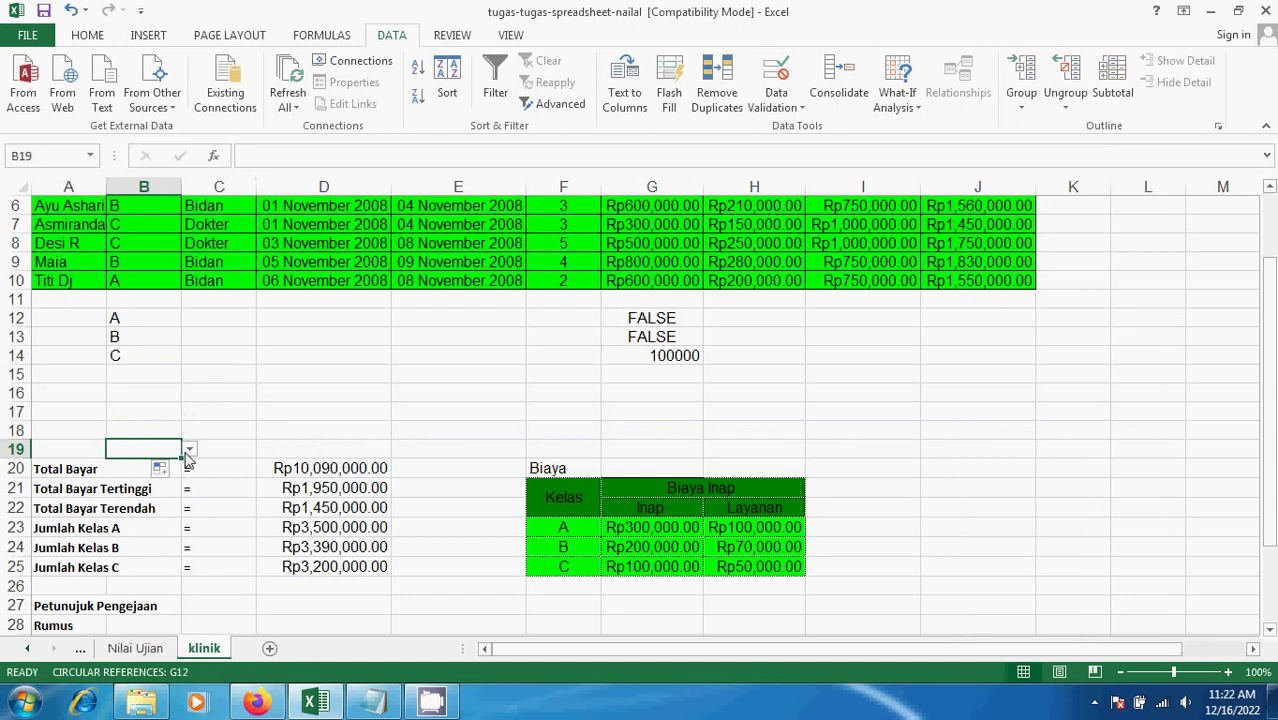
click(189, 453)
click(189, 453)
click(645, 375)
click(645, 428)
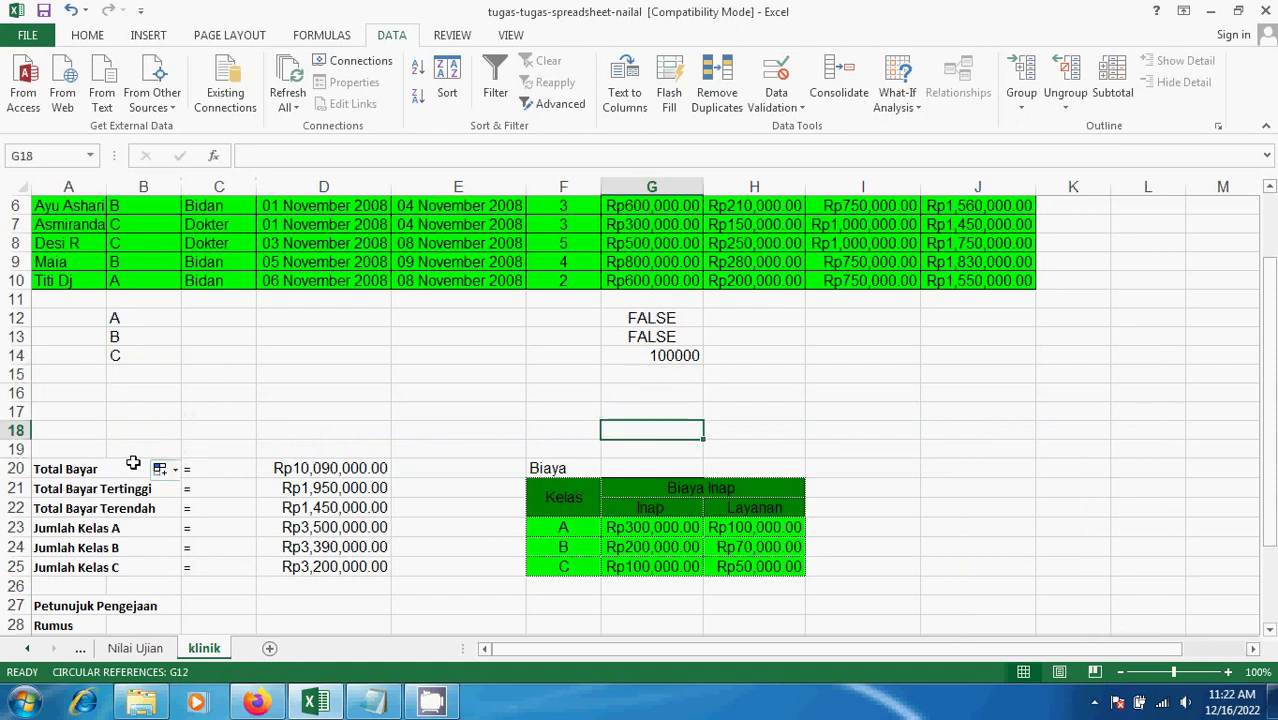
Step: Fill cell B12 with its class dropdown down through B18 and clear the contents of B13:B19
click(143, 317)
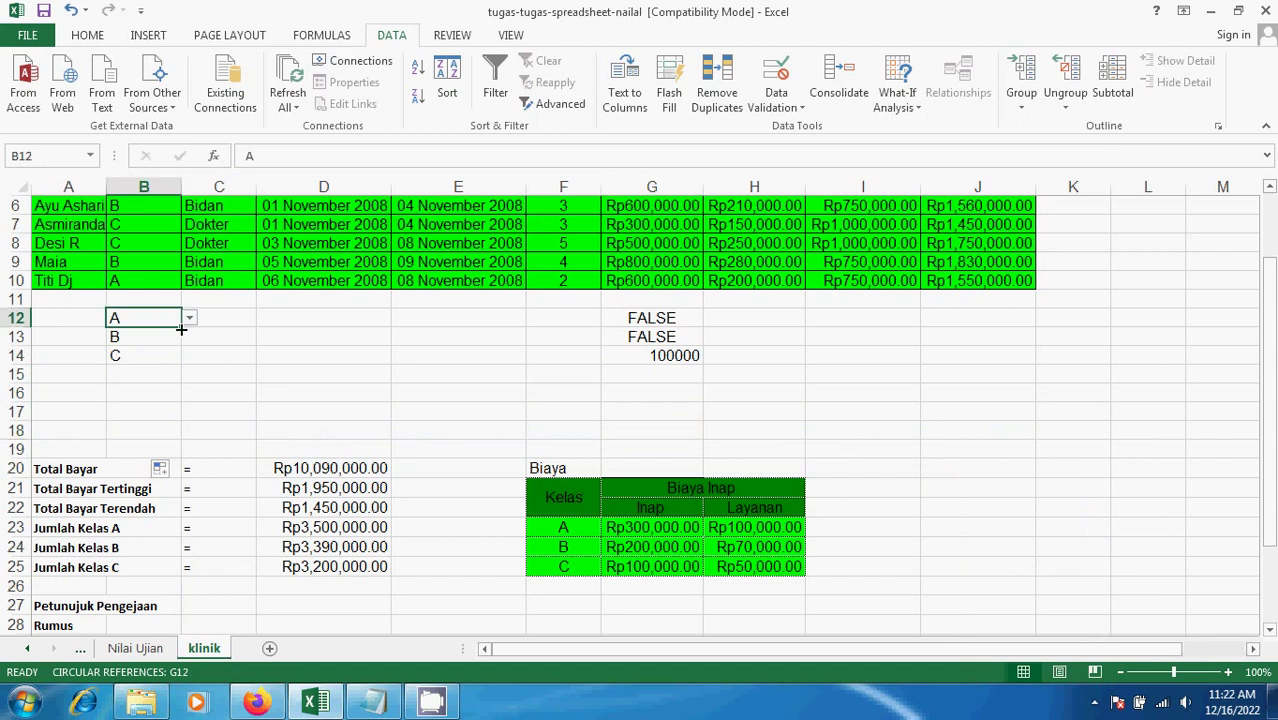
drag(180, 327, 181, 438)
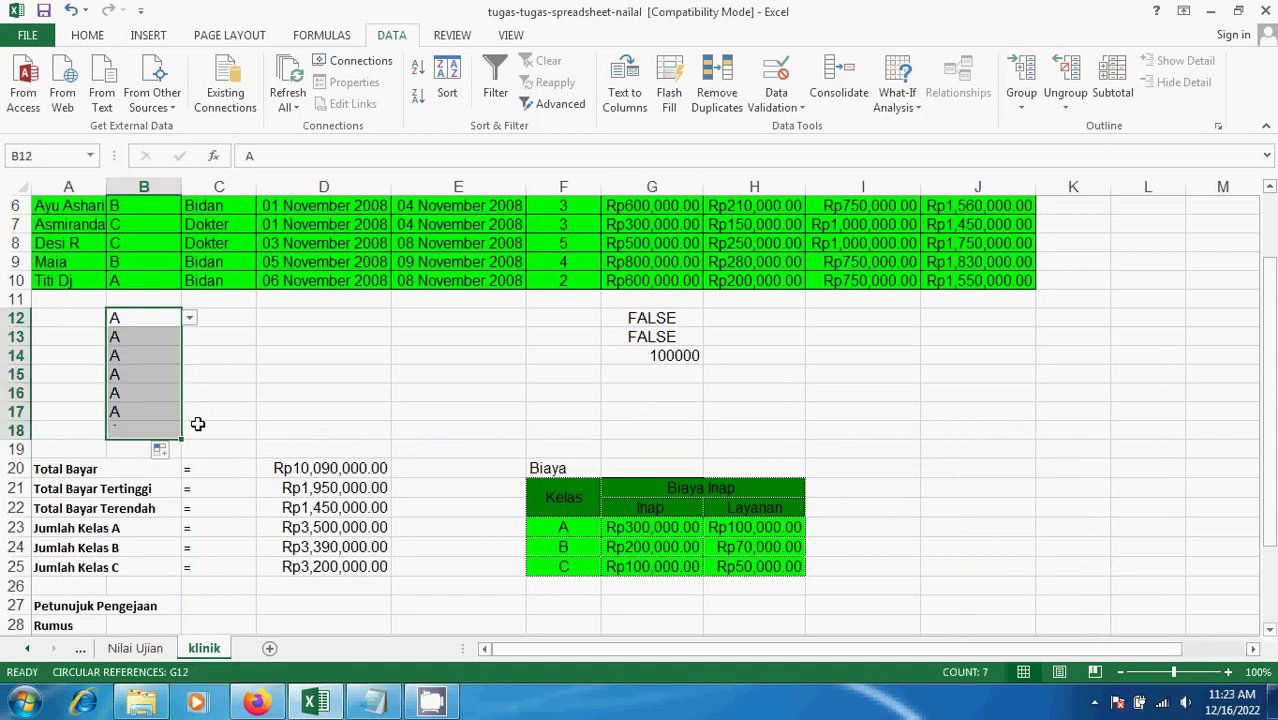
drag(150, 338, 148, 434)
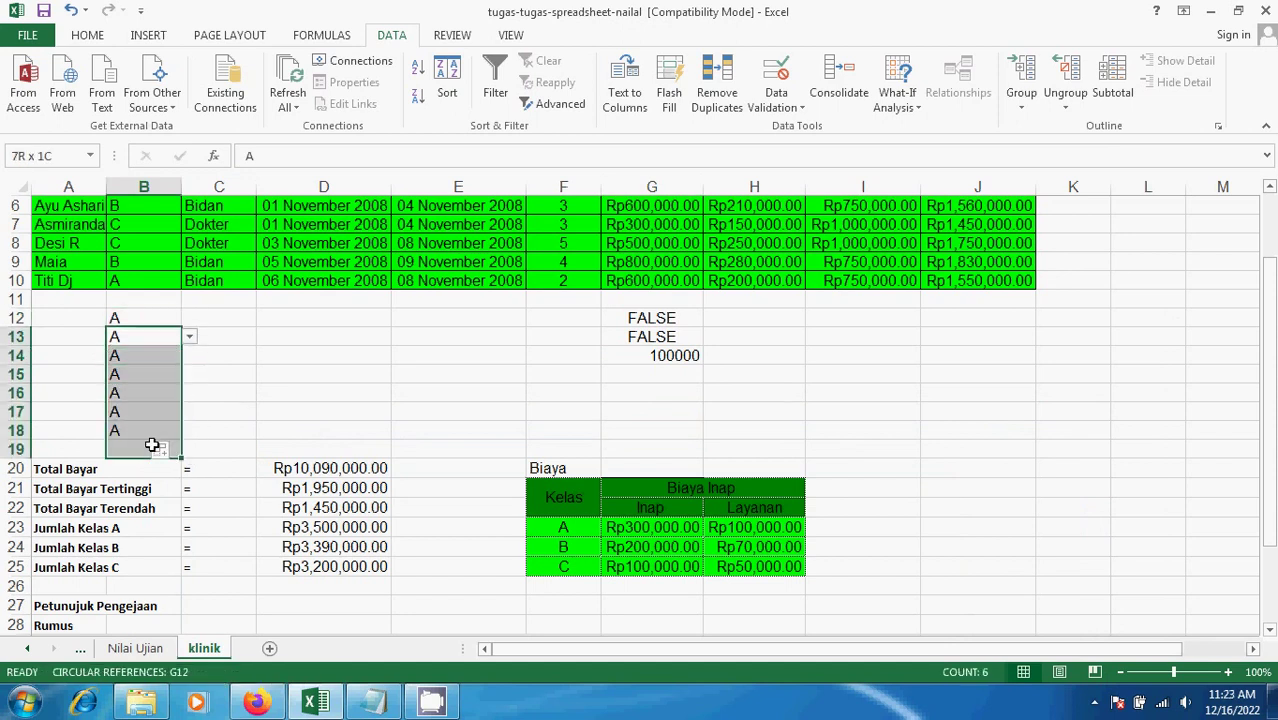
key(Delete)
Step: Show the class dropdown list in cell B16 and close it without choosing a class
click(150, 392)
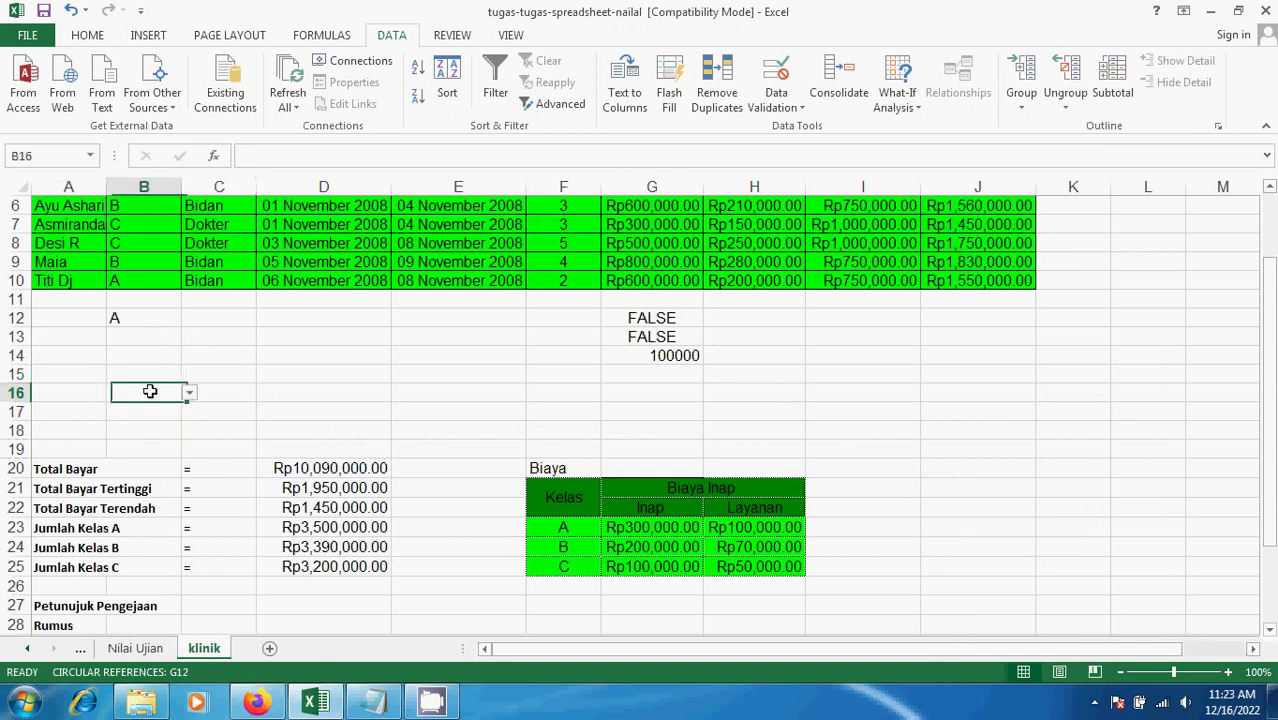
click(190, 393)
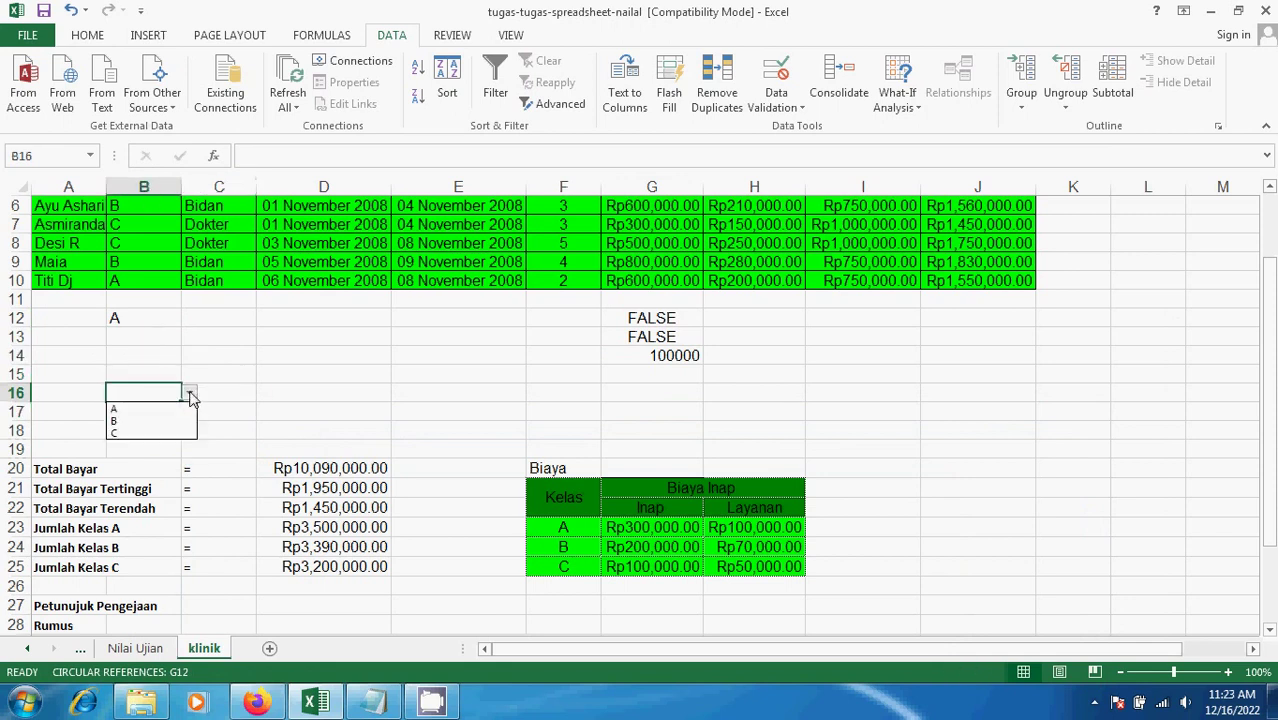
click(260, 383)
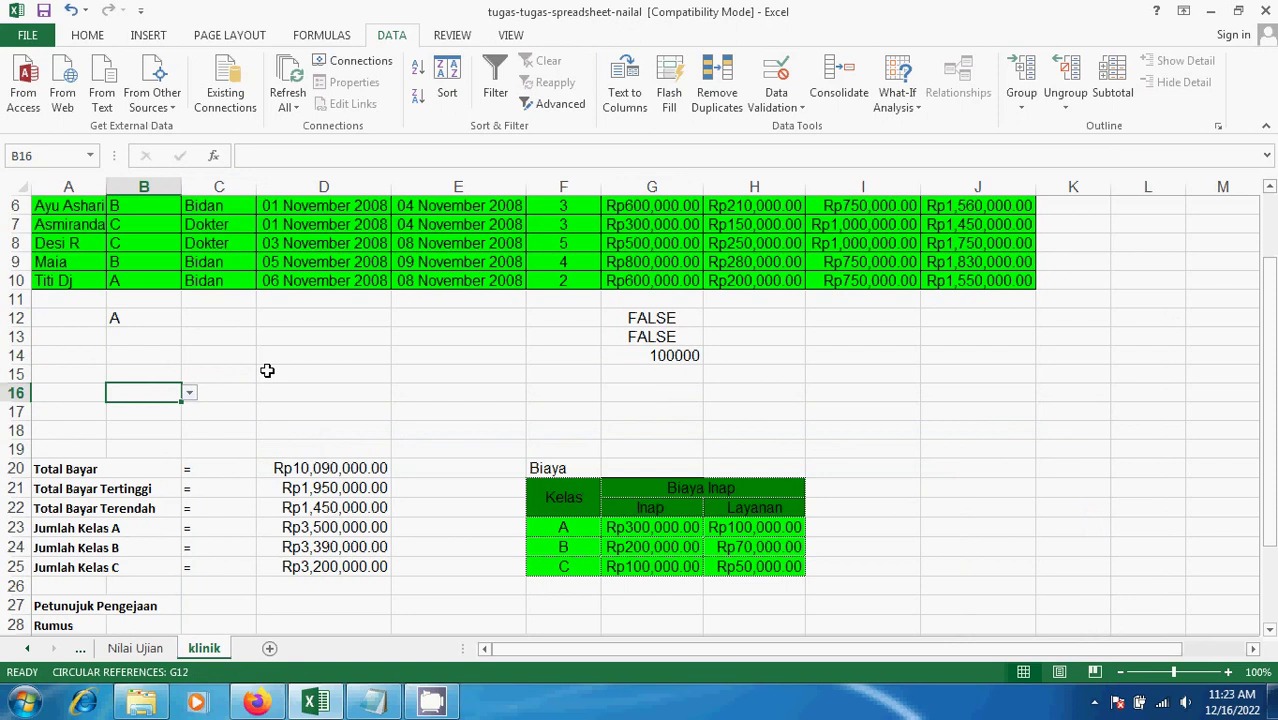
click(330, 372)
Step: Review the list validation settings for cells B12:B19
click(145, 321)
drag(145, 321, 165, 449)
click(777, 80)
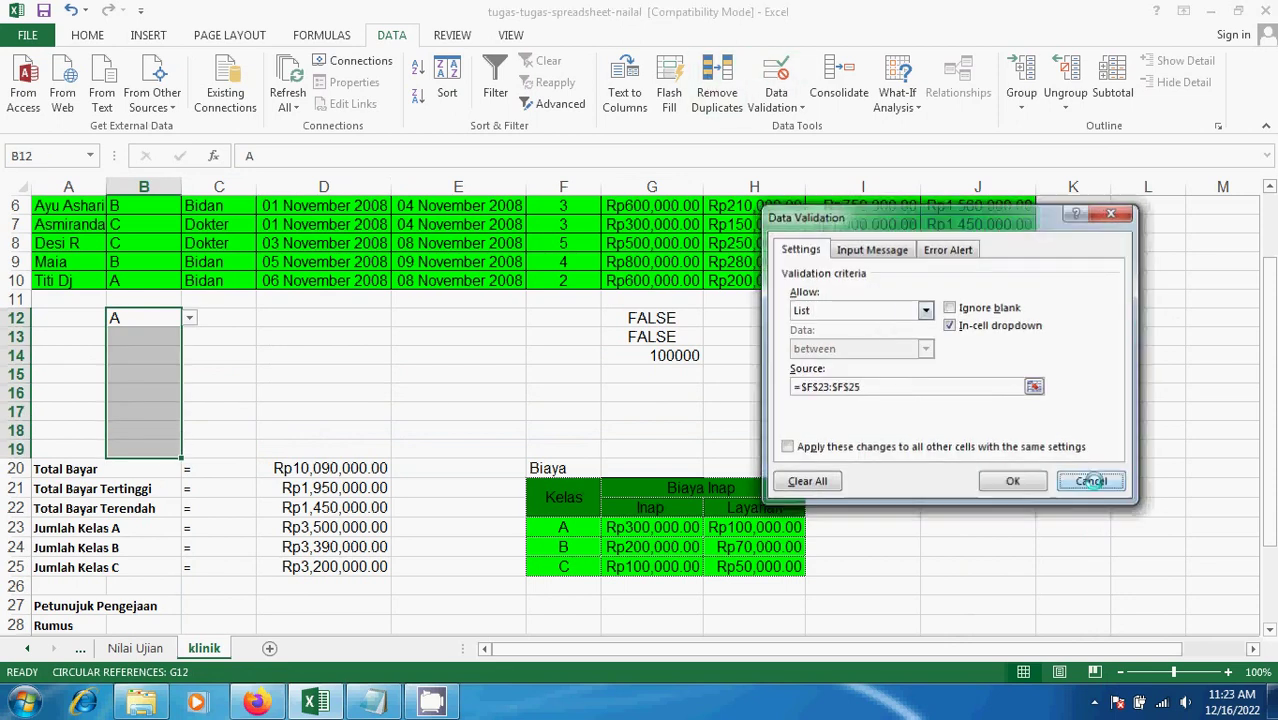
click(1013, 481)
click(137, 449)
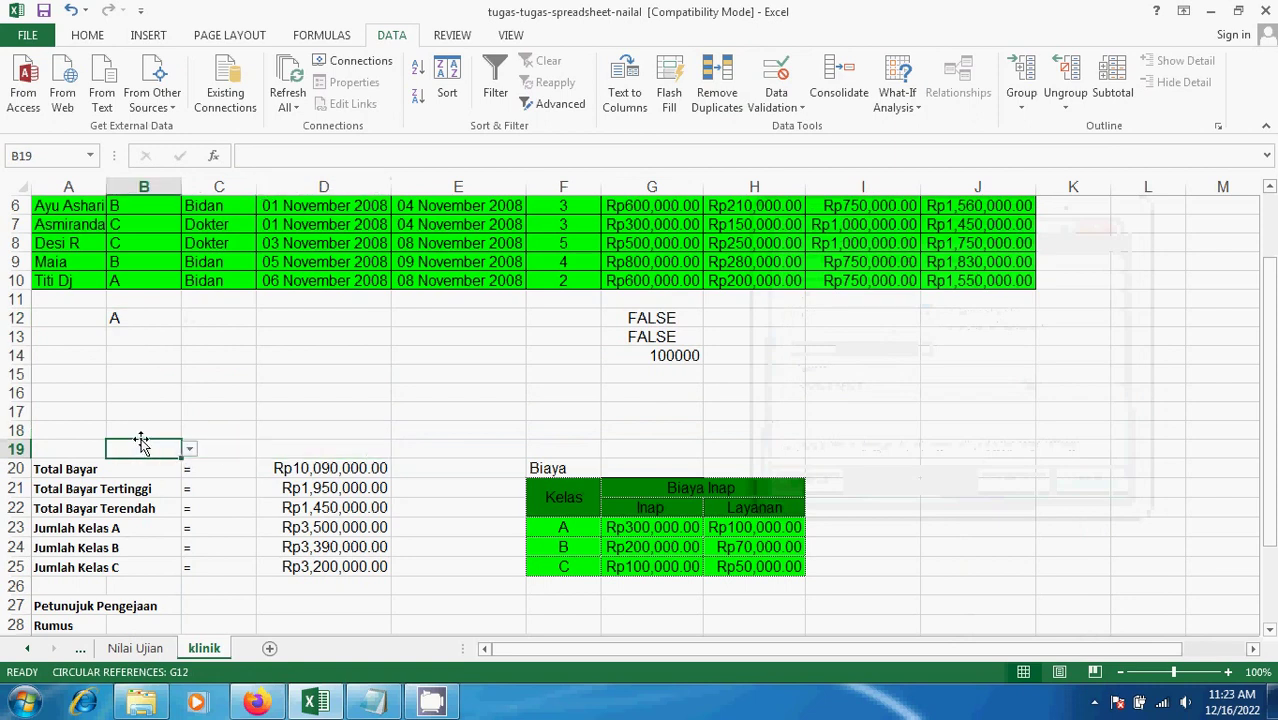
Step: Erase the mixed validation settings of cells A12:A18 and clear all their data validation
click(70, 320)
drag(72, 318, 84, 421)
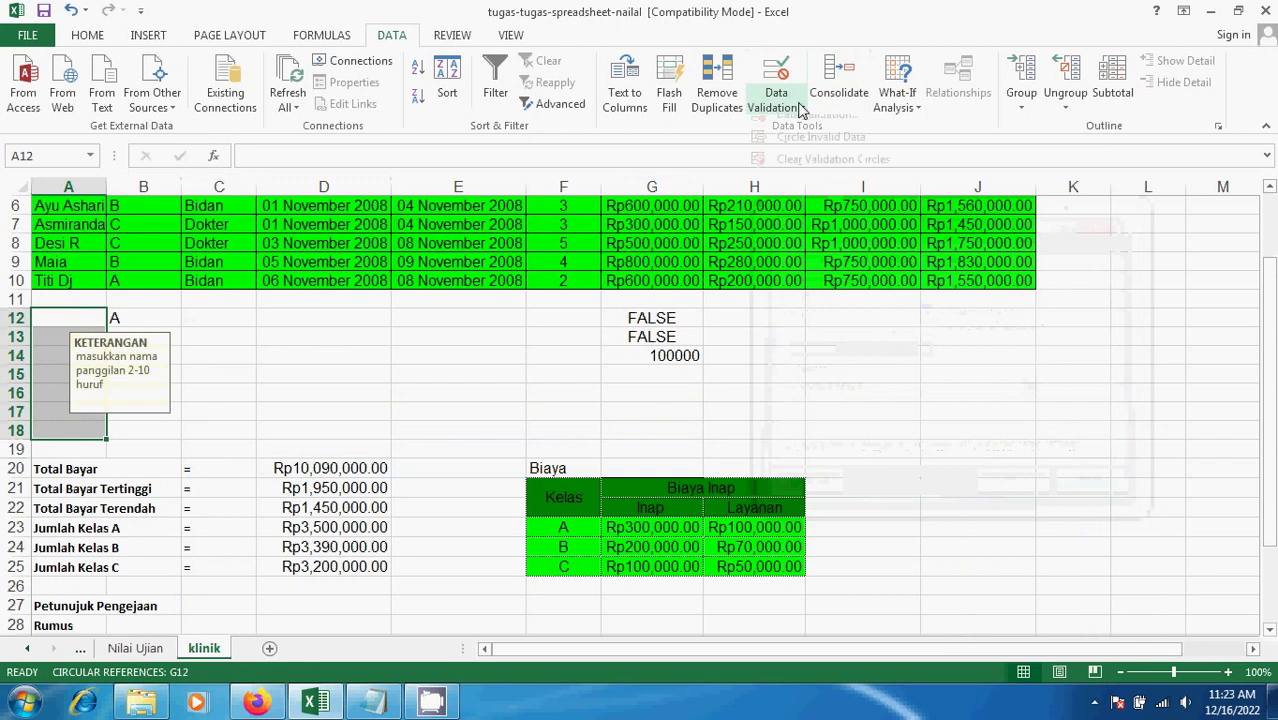
click(776, 107)
click(820, 128)
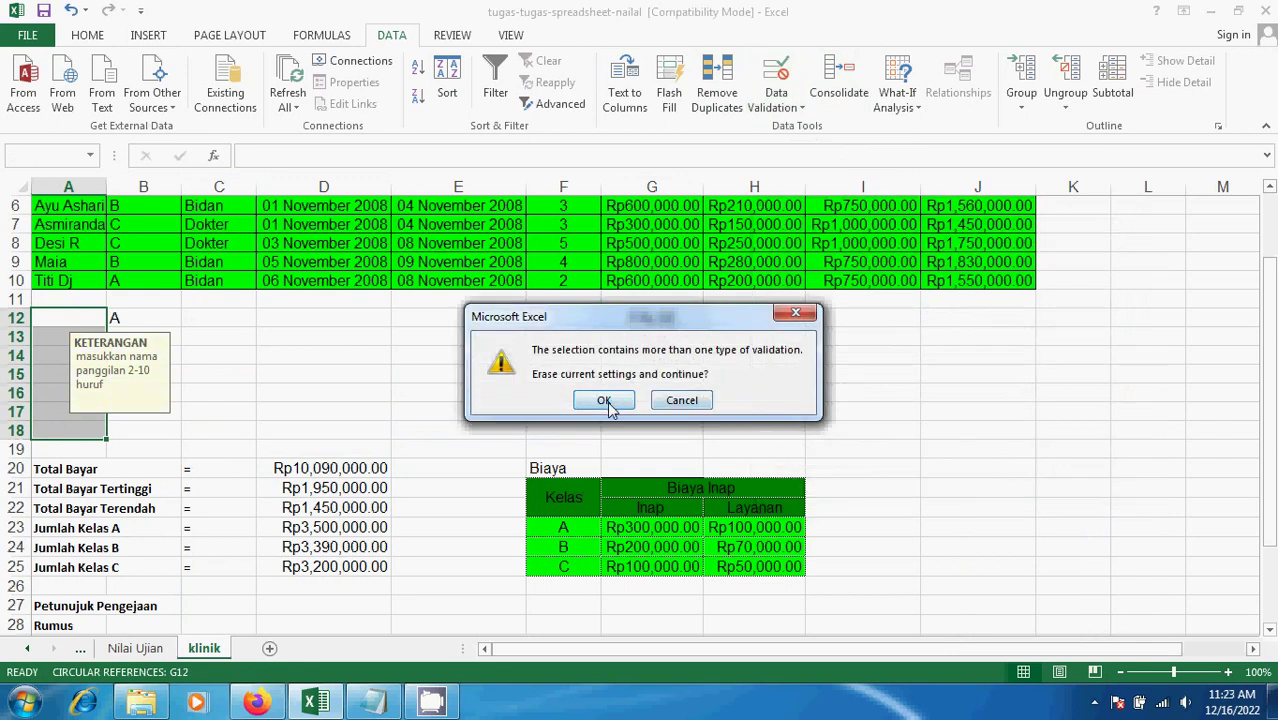
click(604, 401)
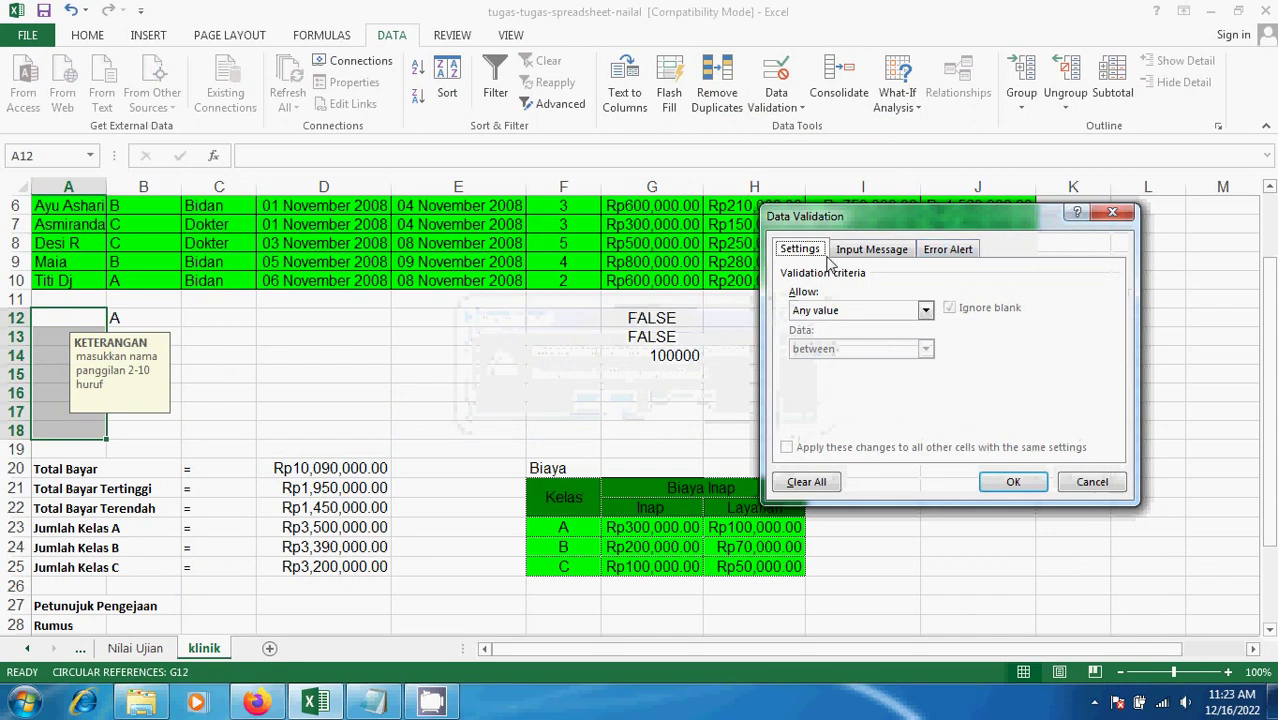
click(806, 483)
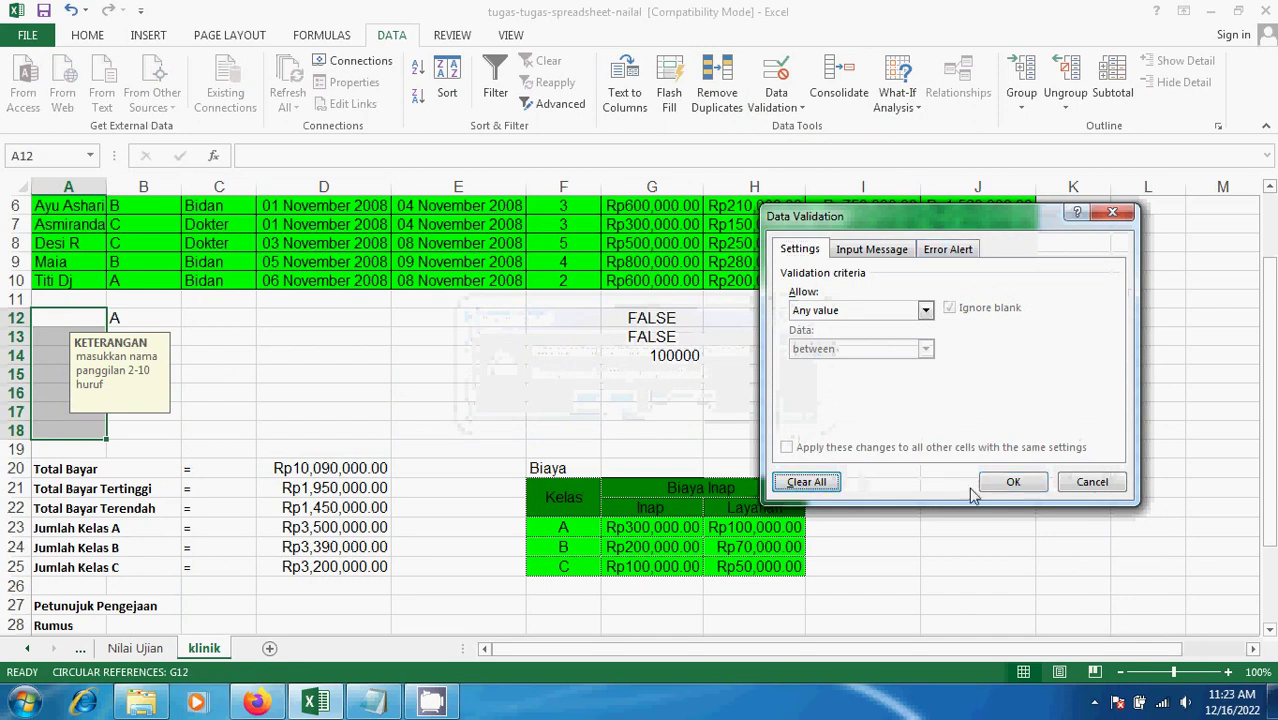
click(1013, 482)
Step: Check cells A12:A18 for any remaining input message
click(277, 455)
click(64, 334)
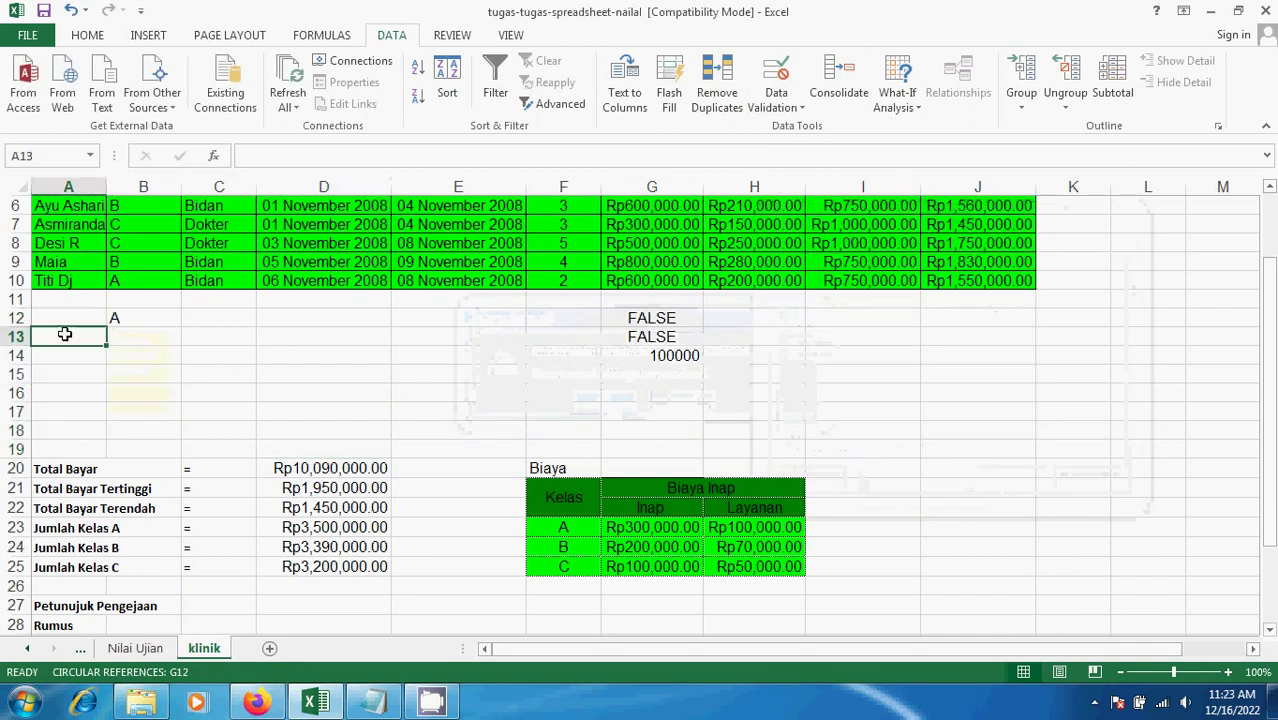
drag(66, 317, 90, 422)
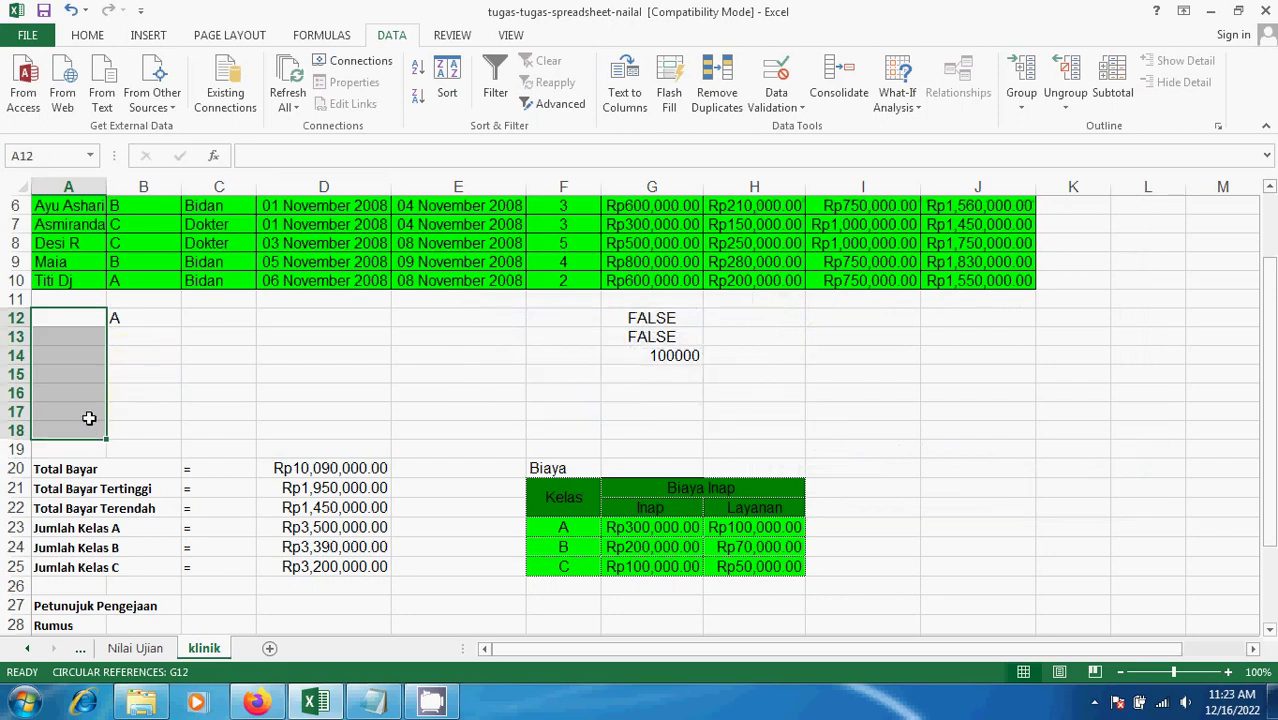
click(413, 370)
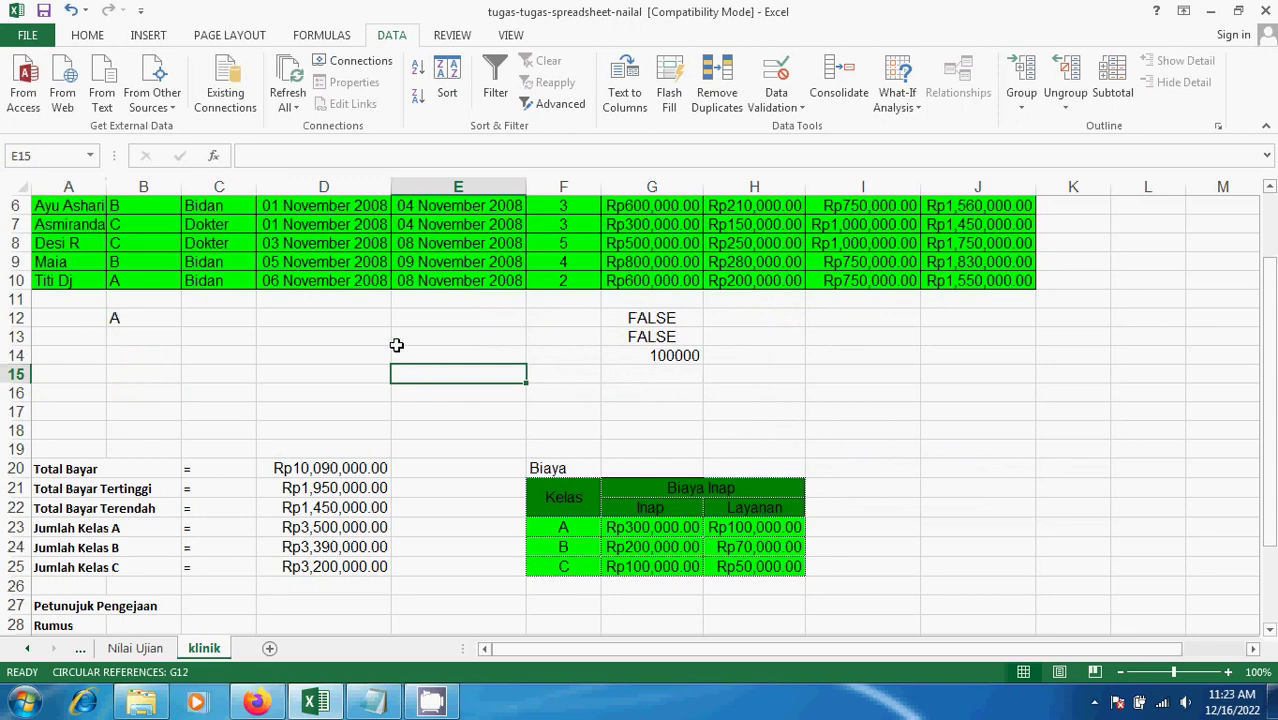
drag(138, 318, 166, 428)
click(82, 35)
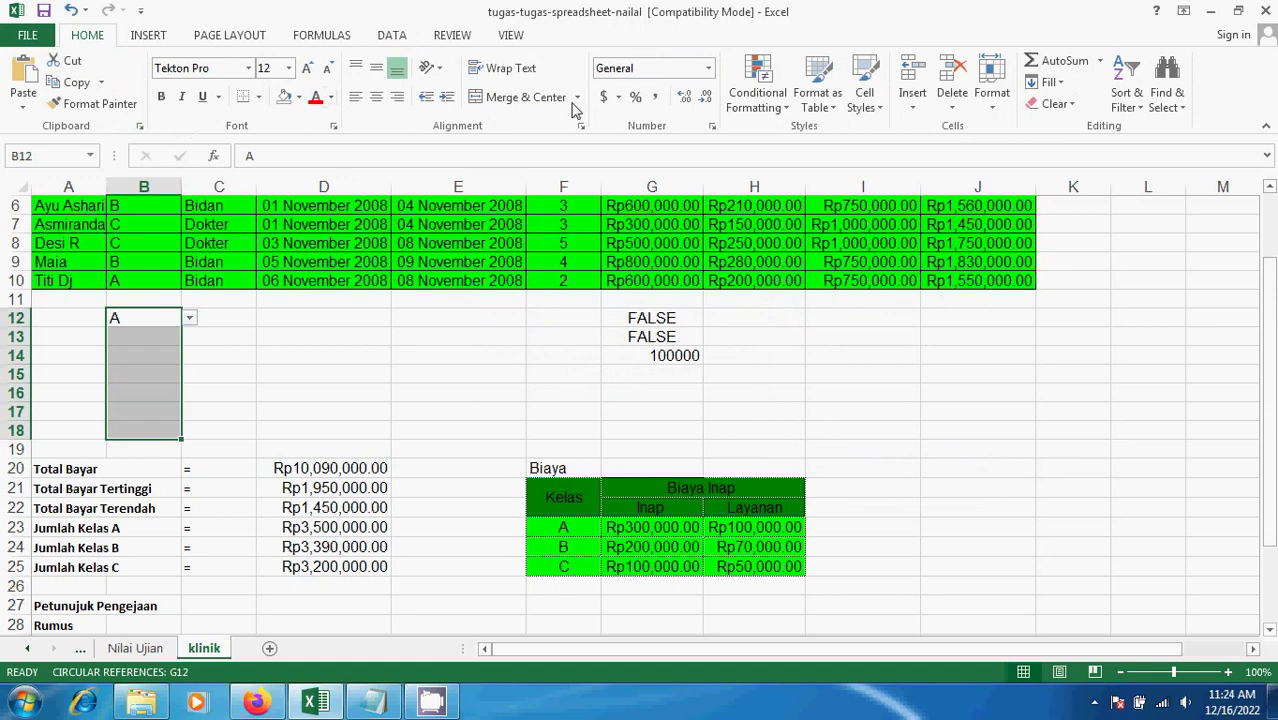
click(992, 92)
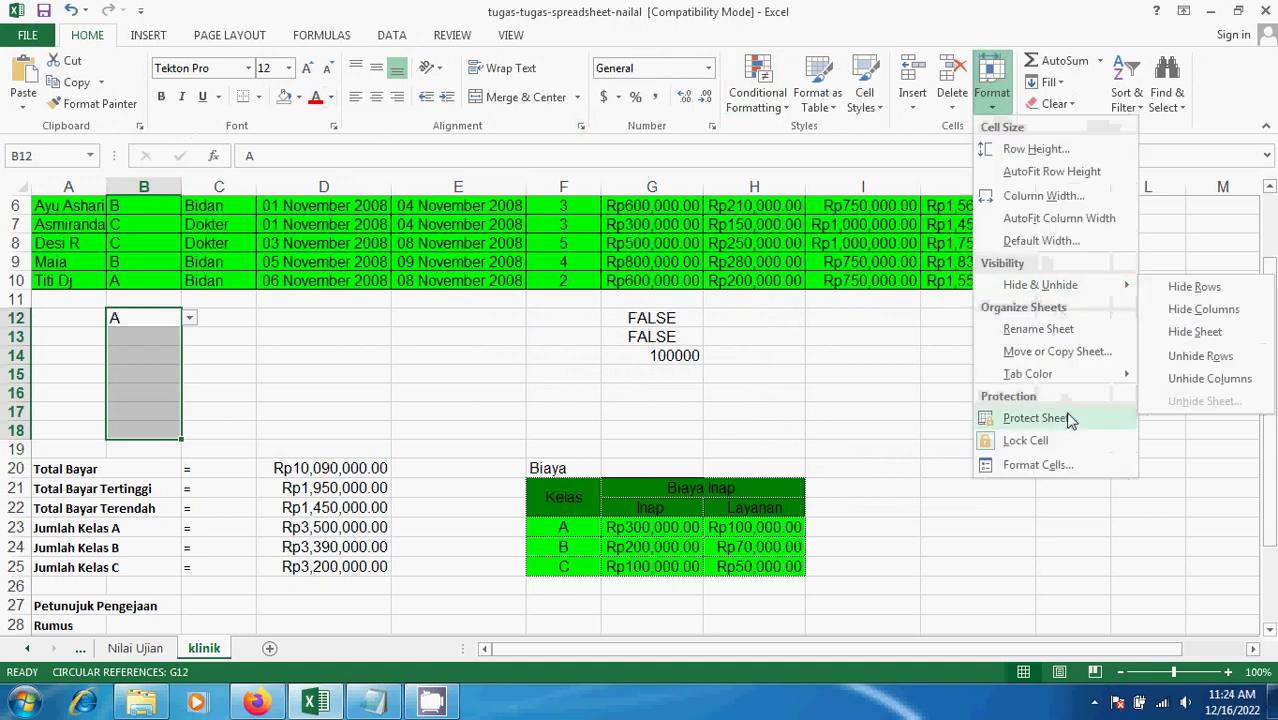
click(1036, 418)
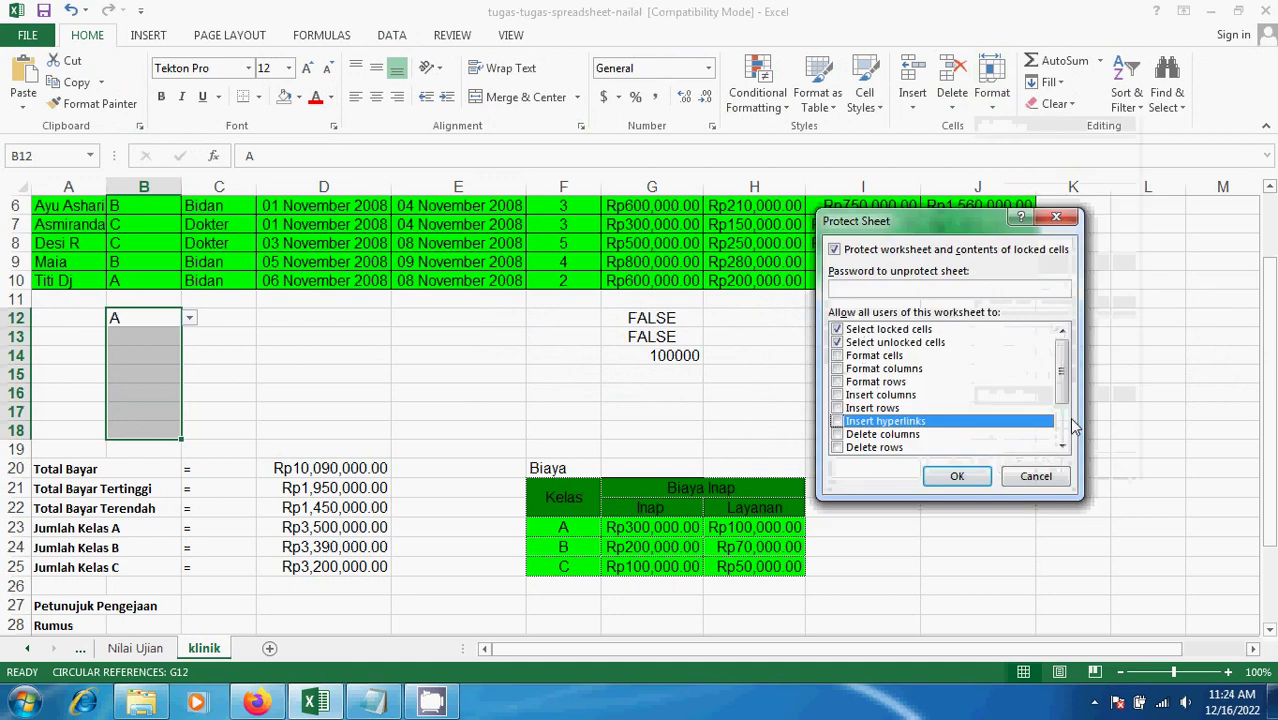
click(1056, 217)
click(994, 100)
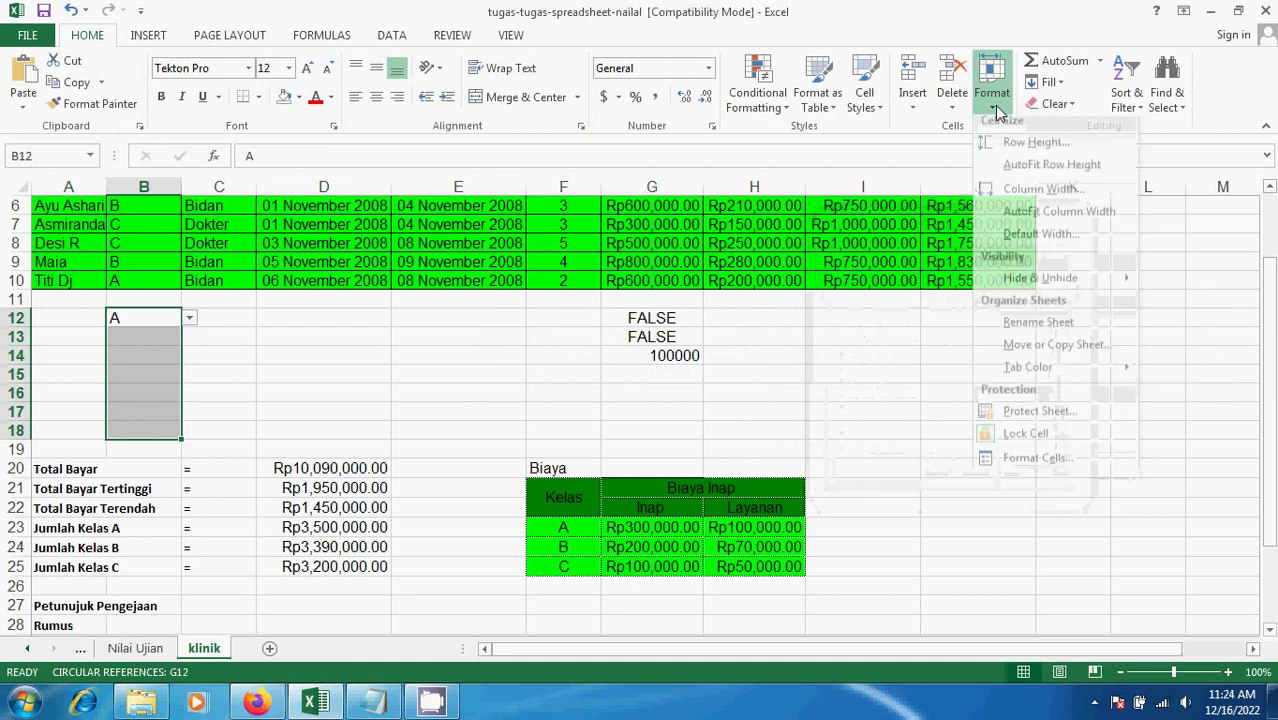
click(1058, 440)
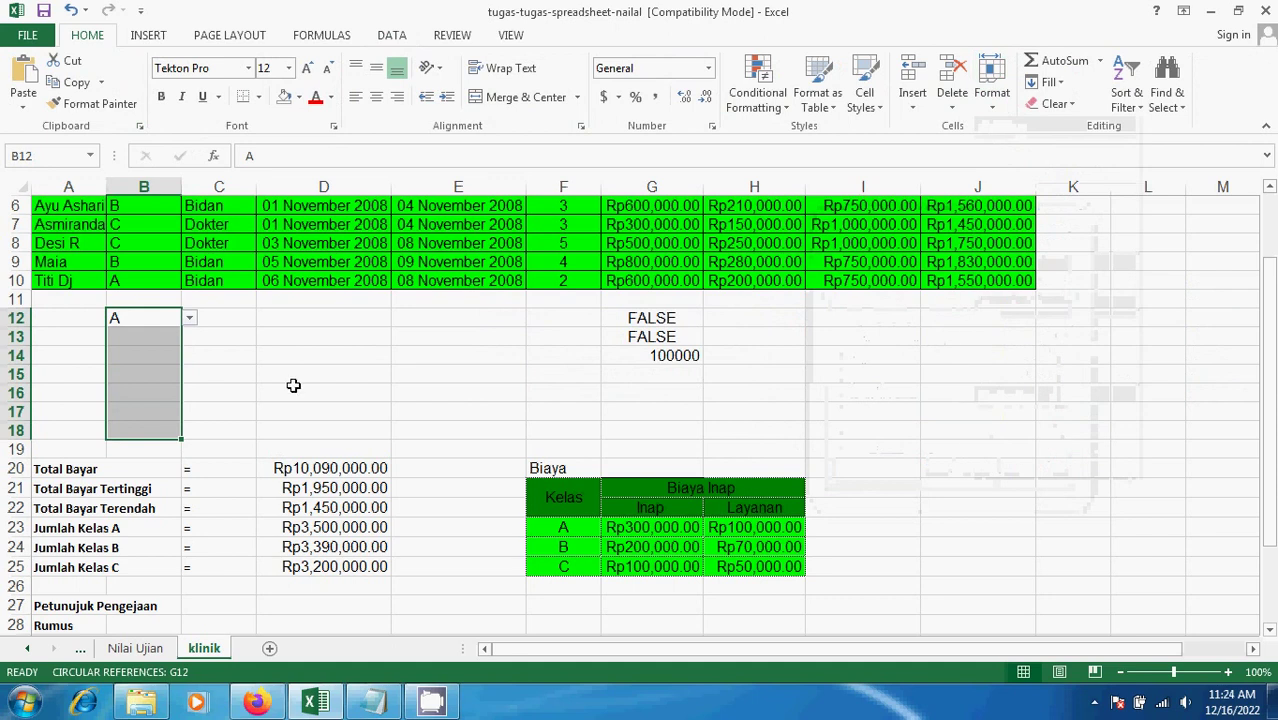
click(293, 385)
Step: Clear all data validation from cells B12:B18 and undo that removal
drag(128, 318, 151, 437)
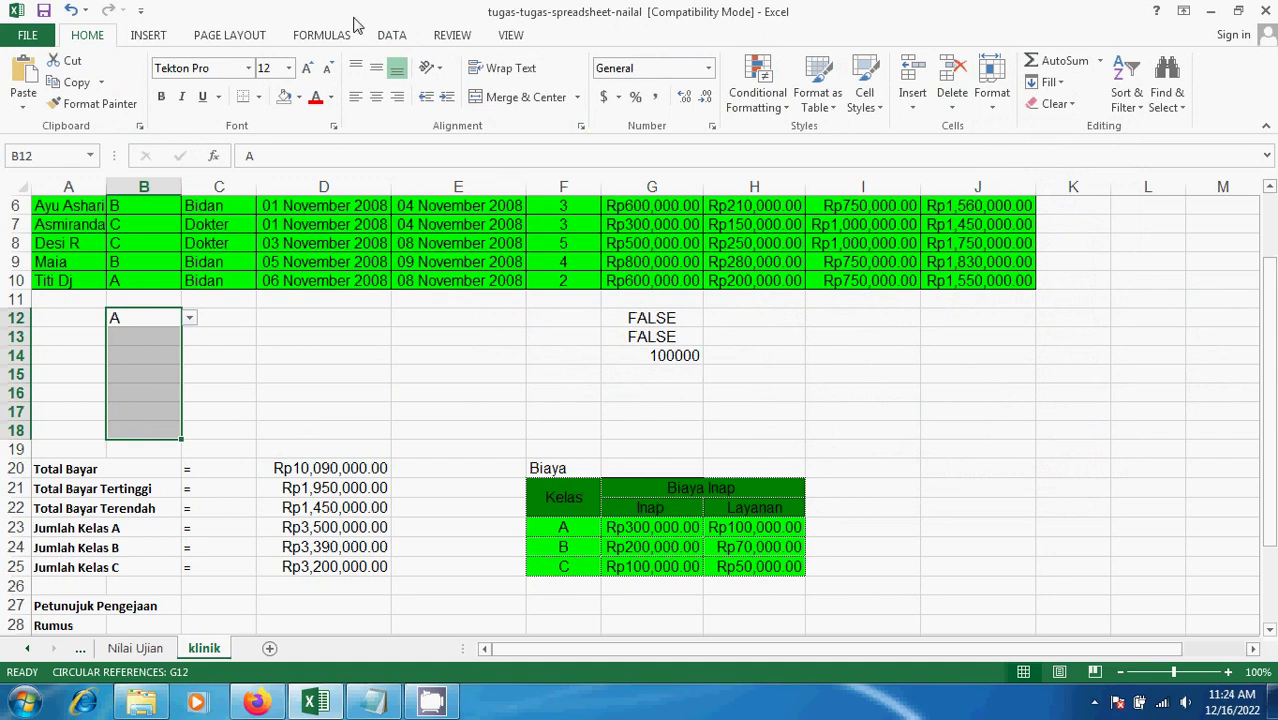
click(399, 37)
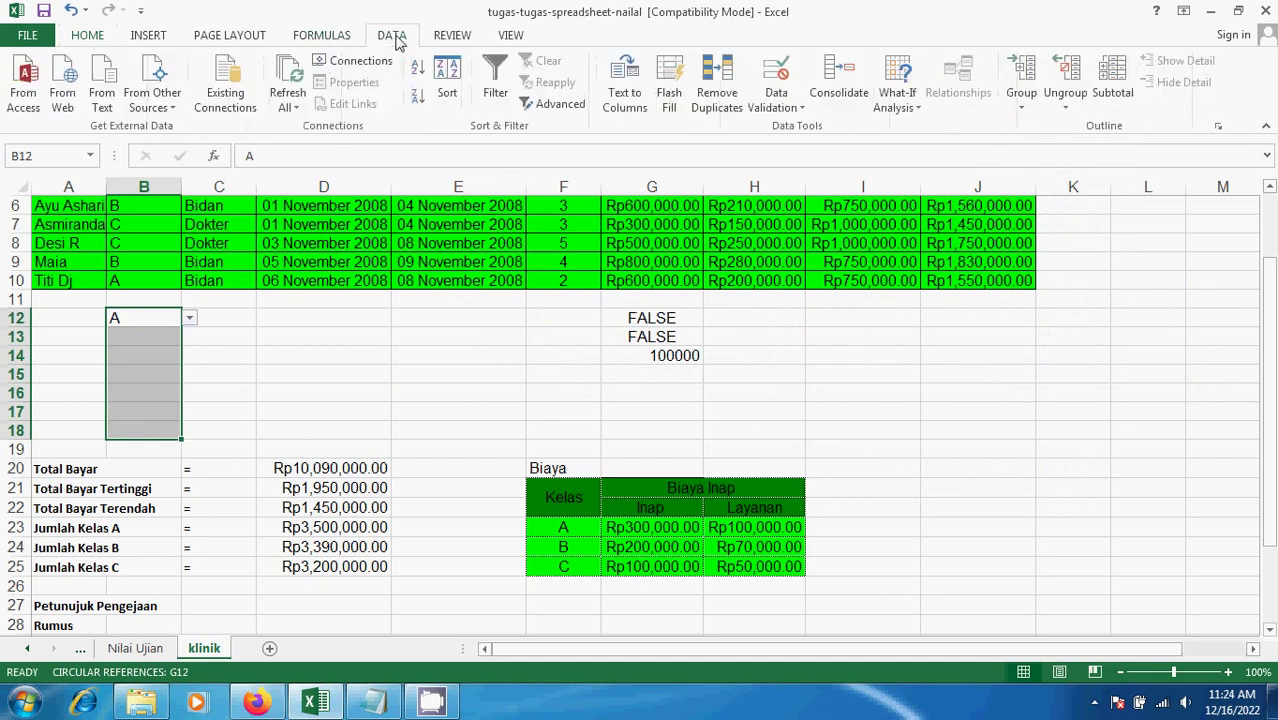
click(780, 104)
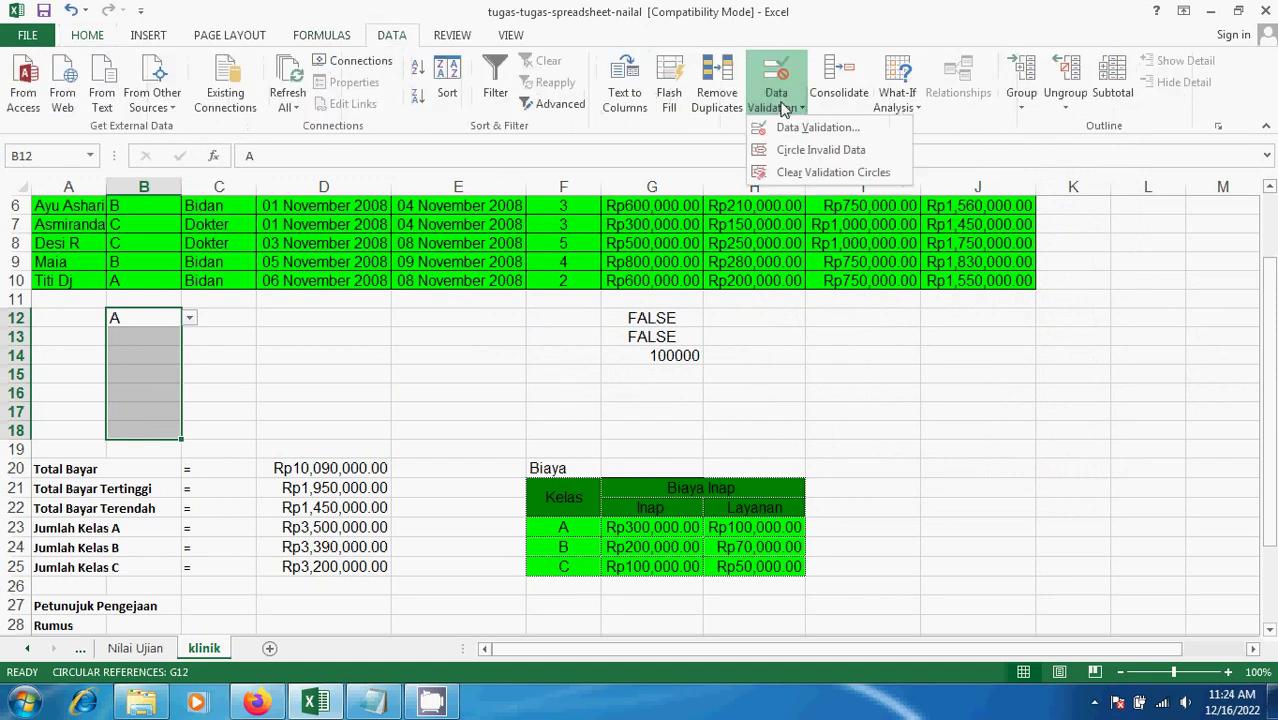
click(820, 128)
click(806, 482)
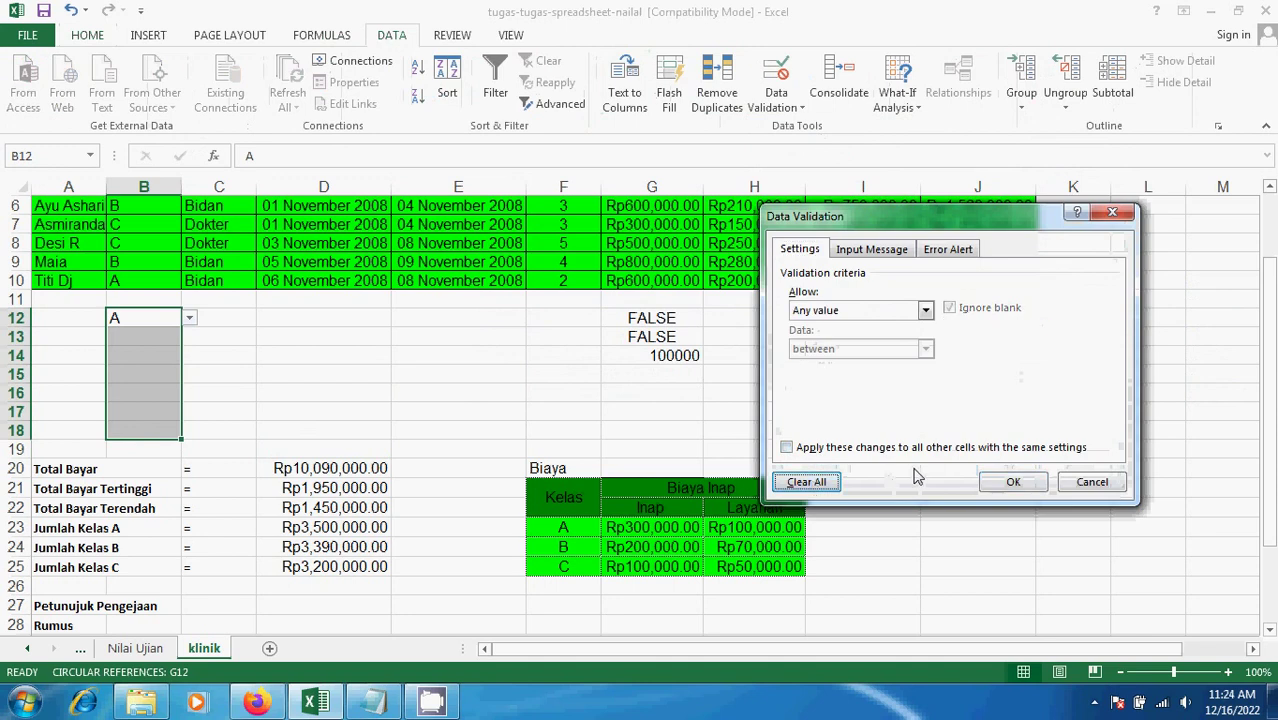
click(1013, 484)
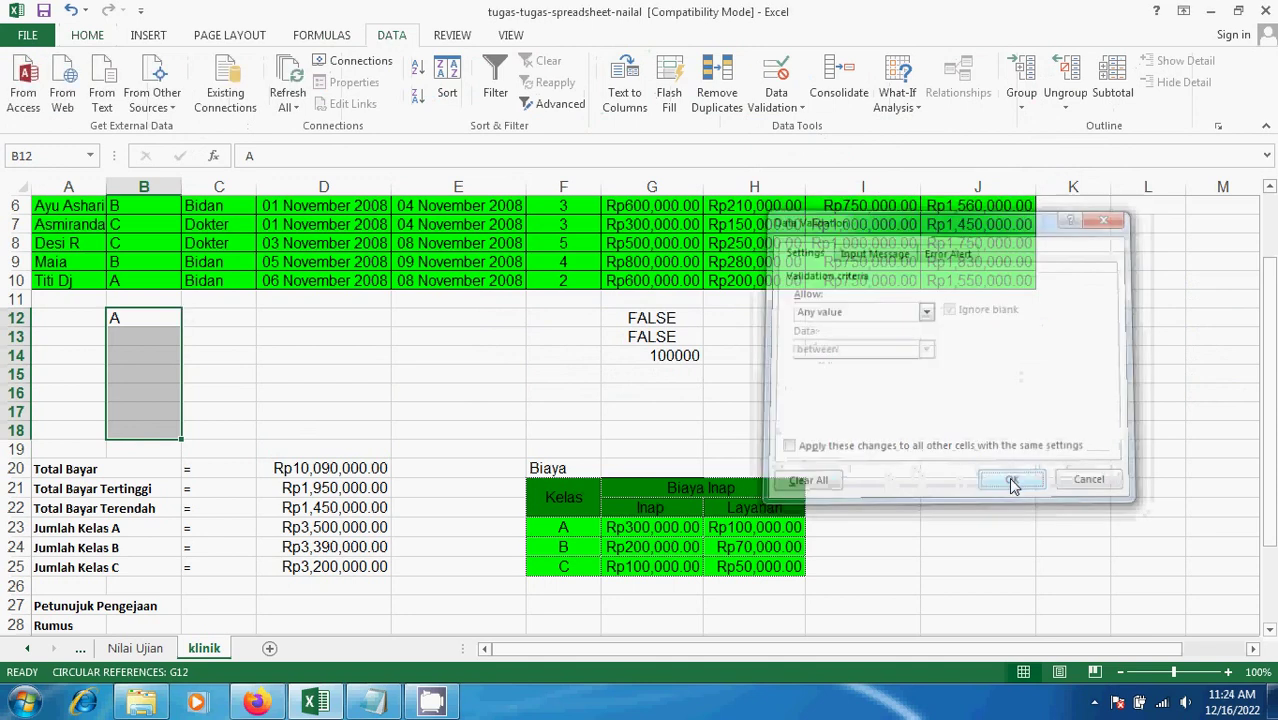
click(71, 12)
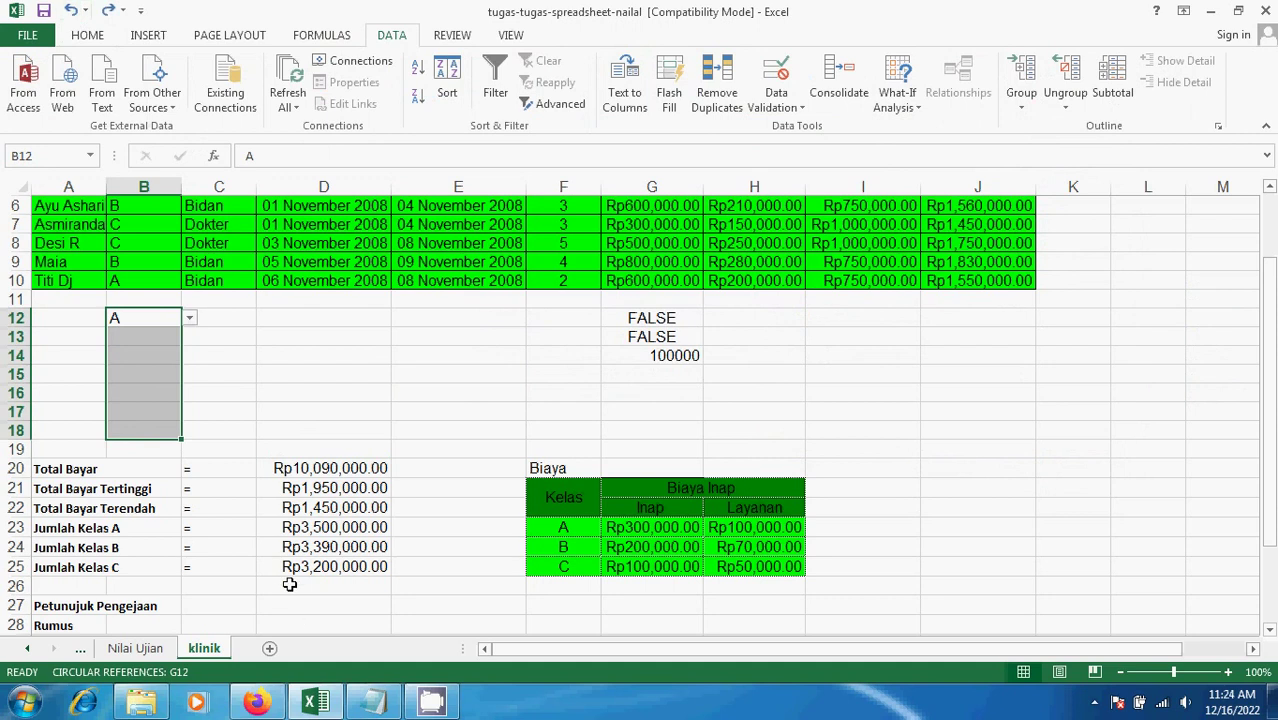
Step: Clear all data validation from cell B19 only and compare it with cells B17 and B18
click(165, 397)
click(158, 445)
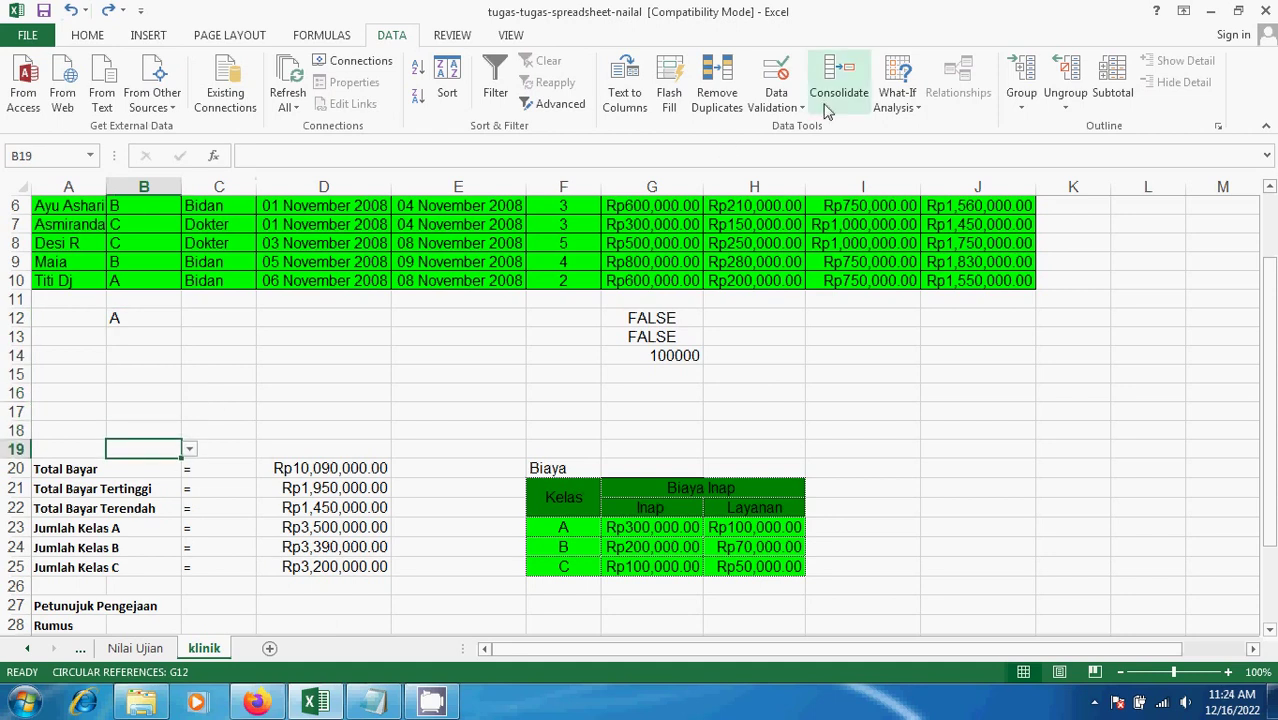
click(778, 104)
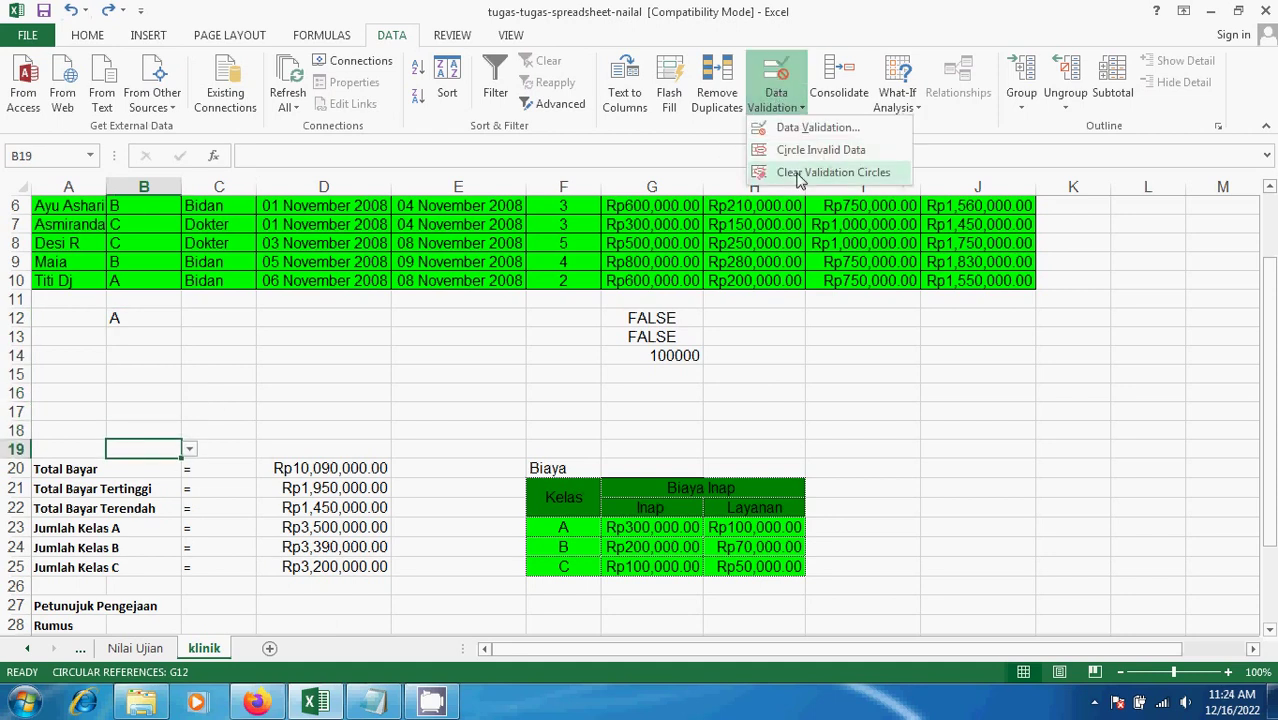
click(802, 127)
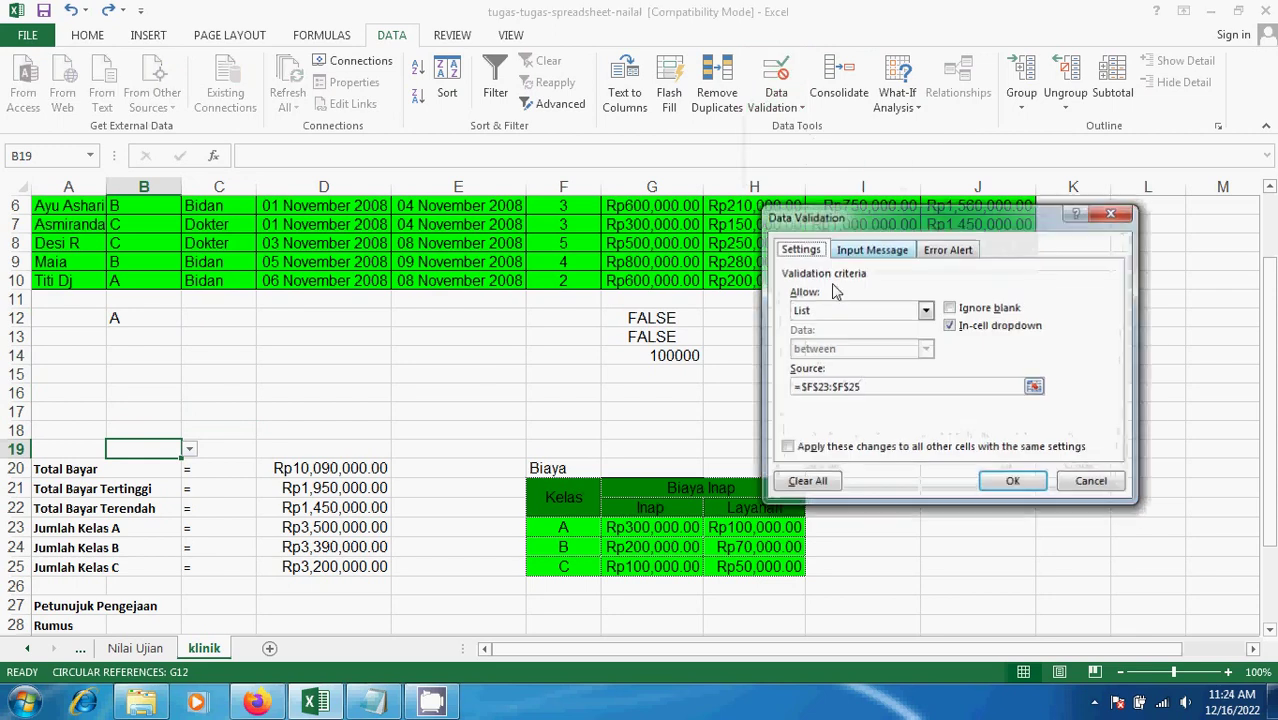
click(807, 482)
click(1000, 481)
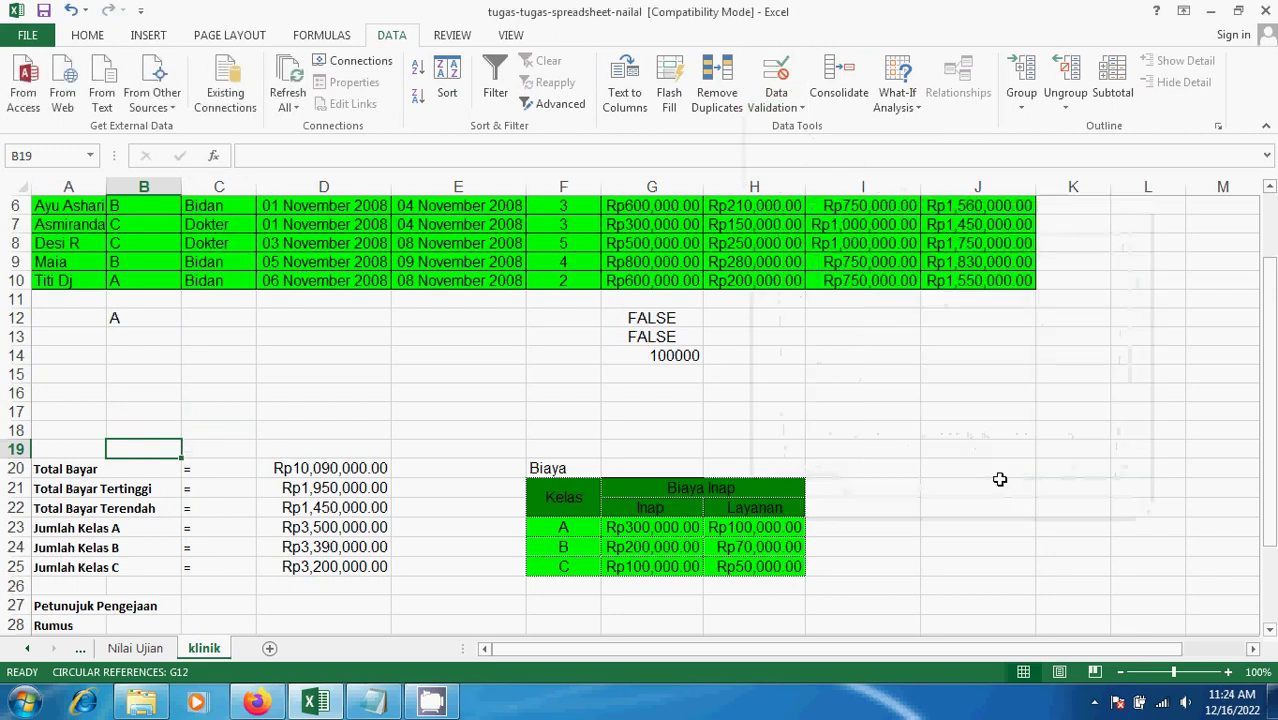
click(168, 418)
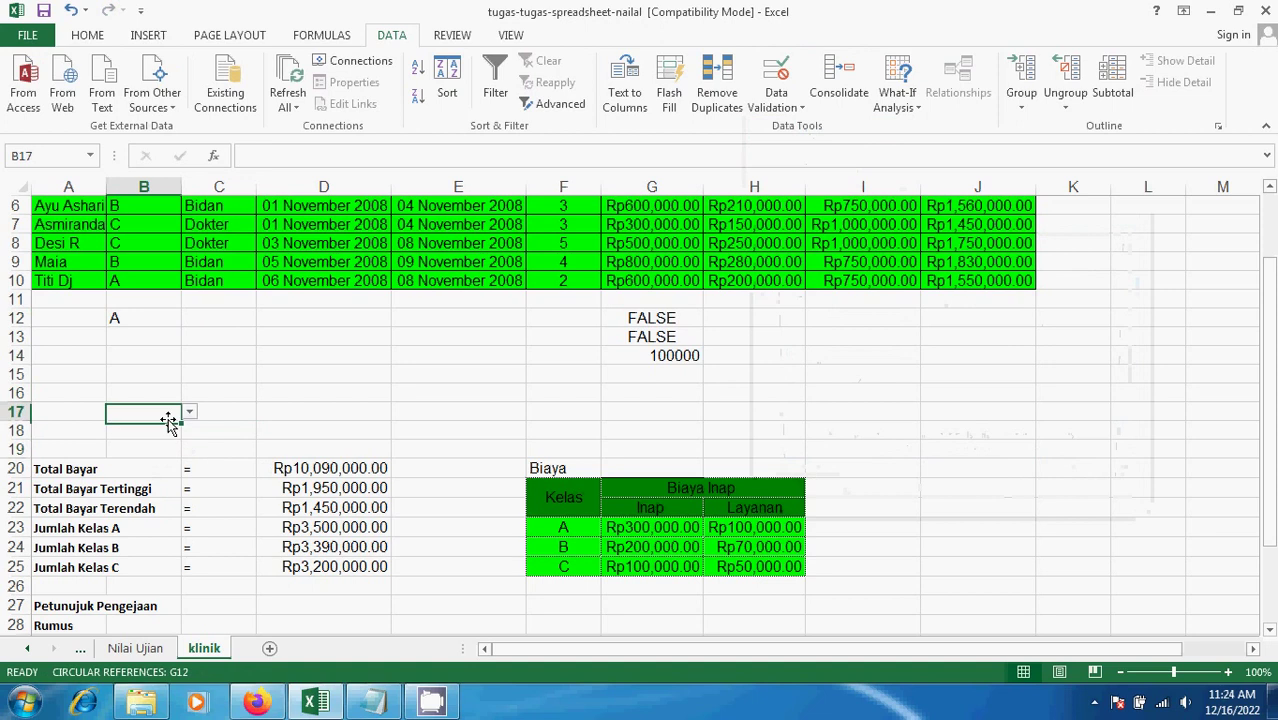
click(171, 432)
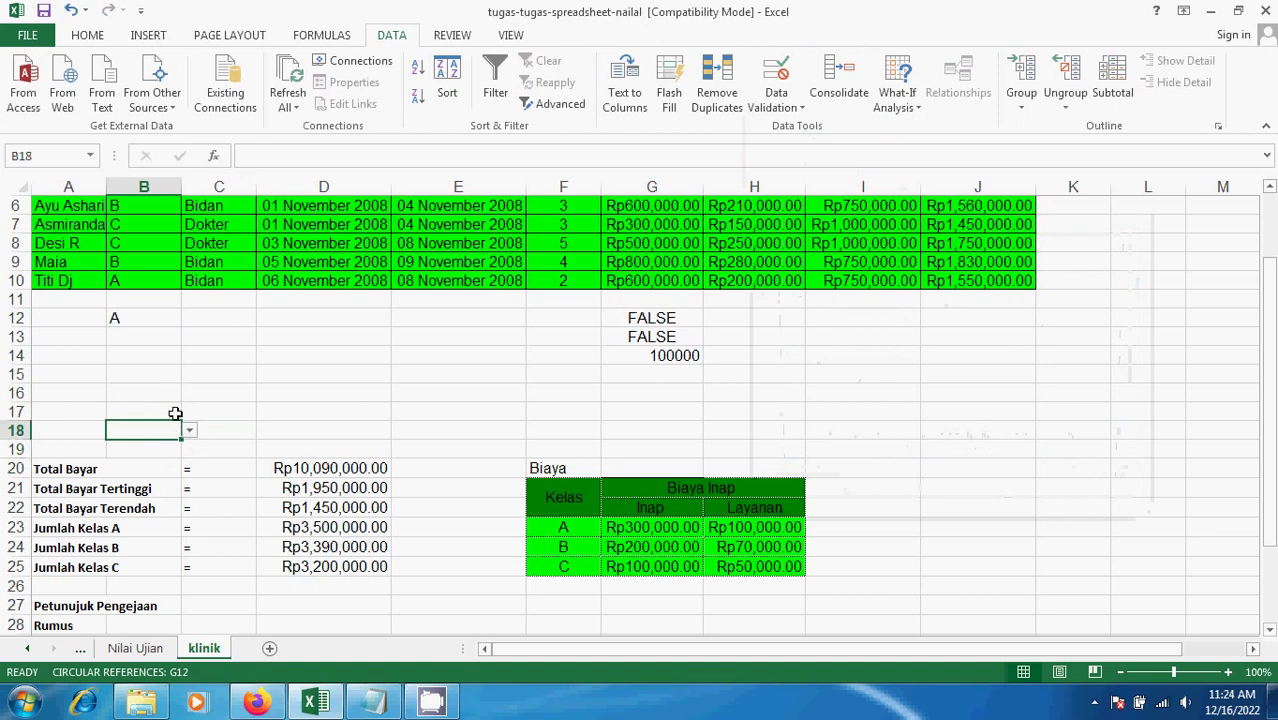
Step: Switch the Lock Cell protection setting for cells B12:B18
drag(137, 320, 171, 424)
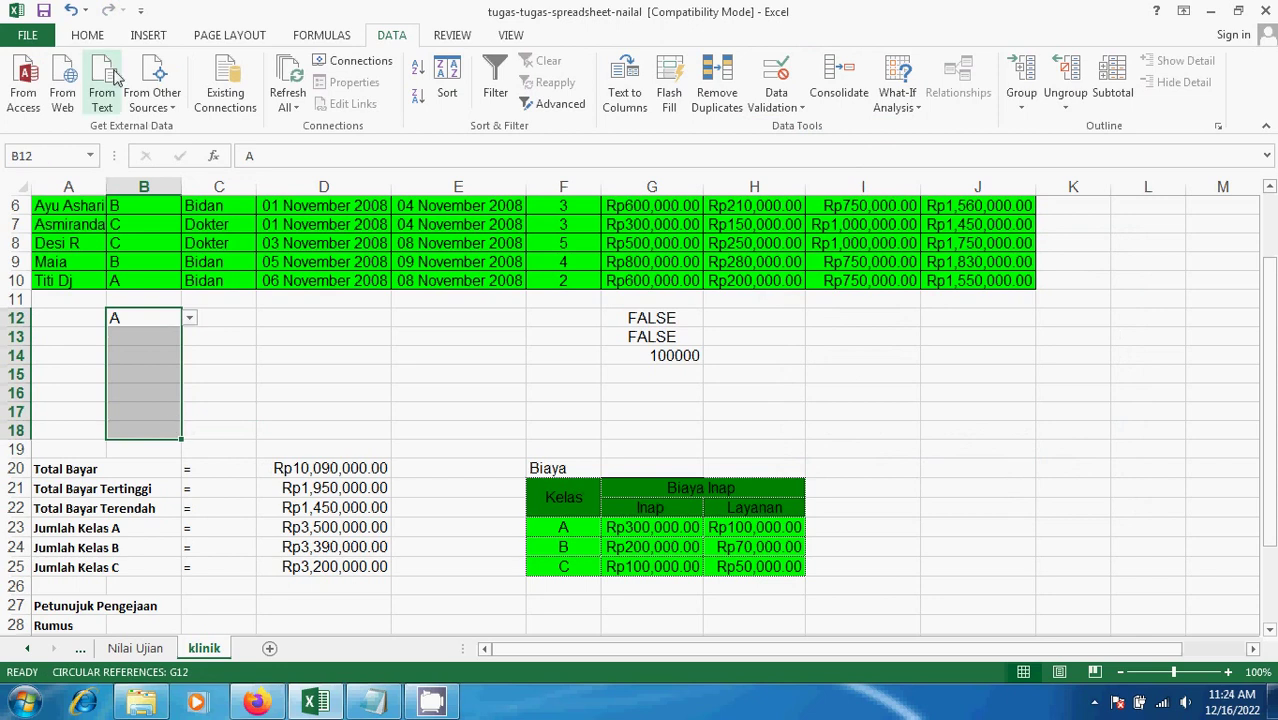
click(95, 38)
click(991, 80)
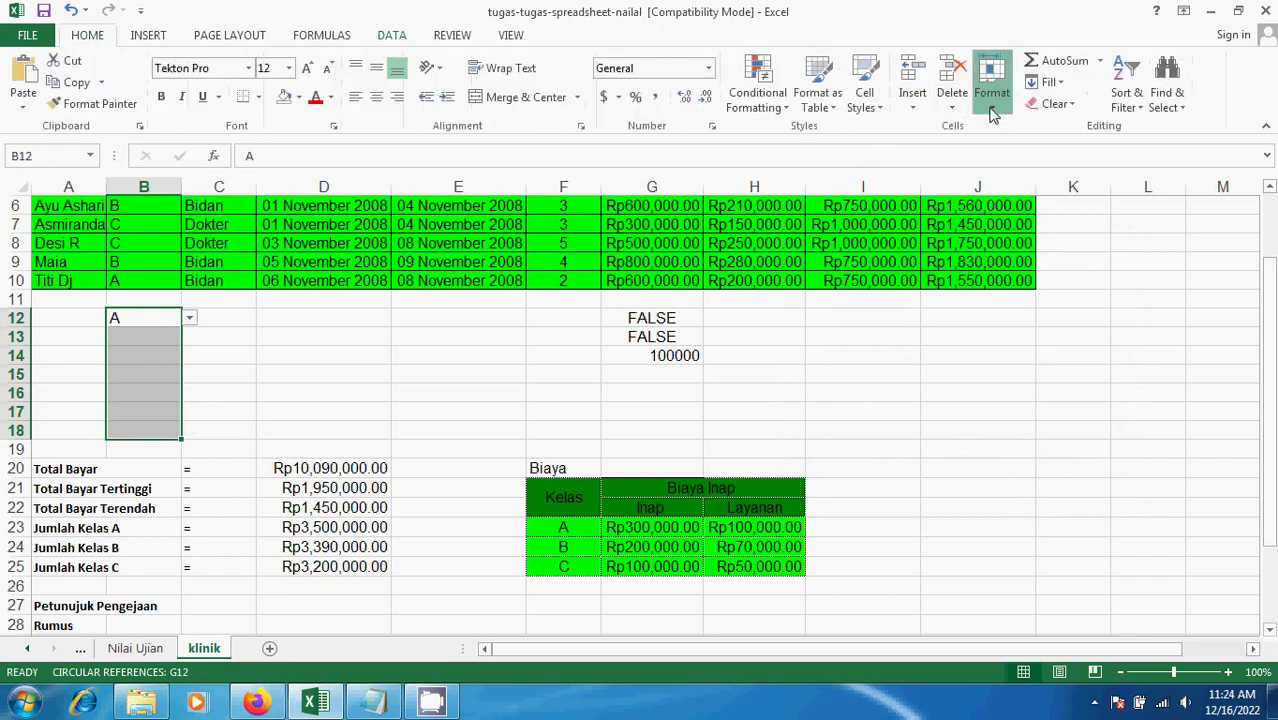
click(1058, 442)
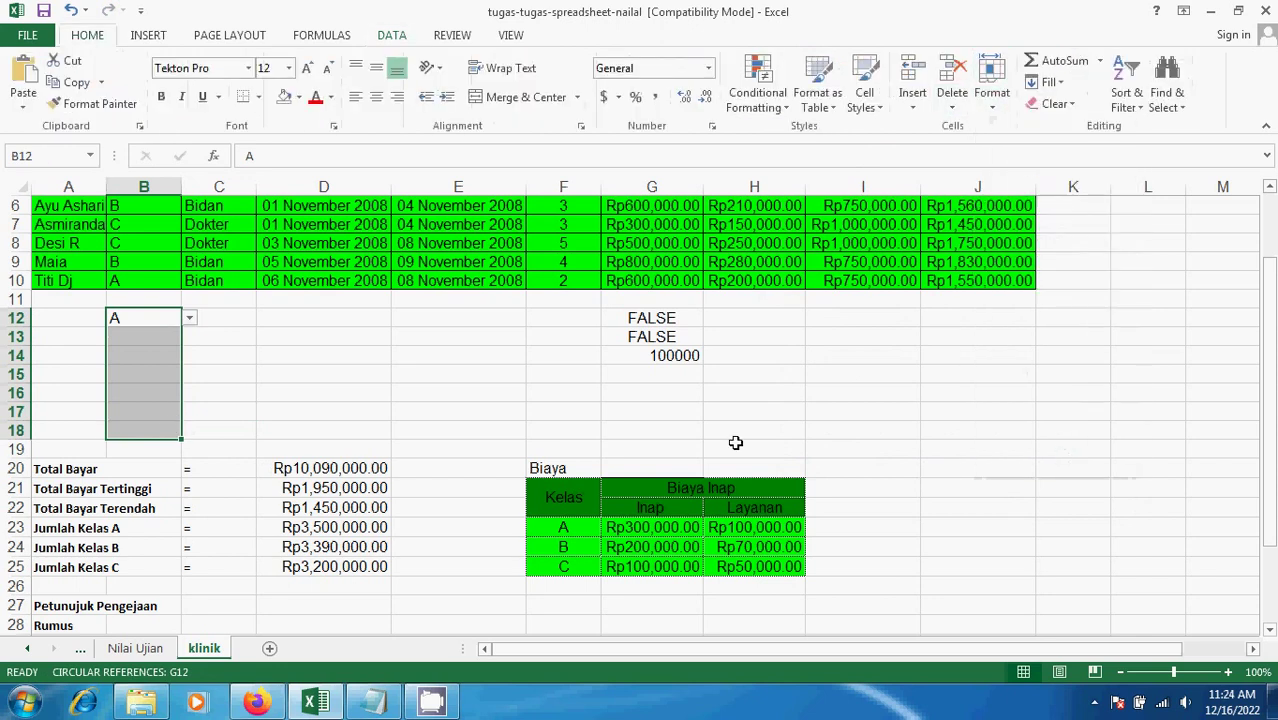
Step: Switch the Lock Cell setting for cell B15 only and check its protection options again
click(154, 377)
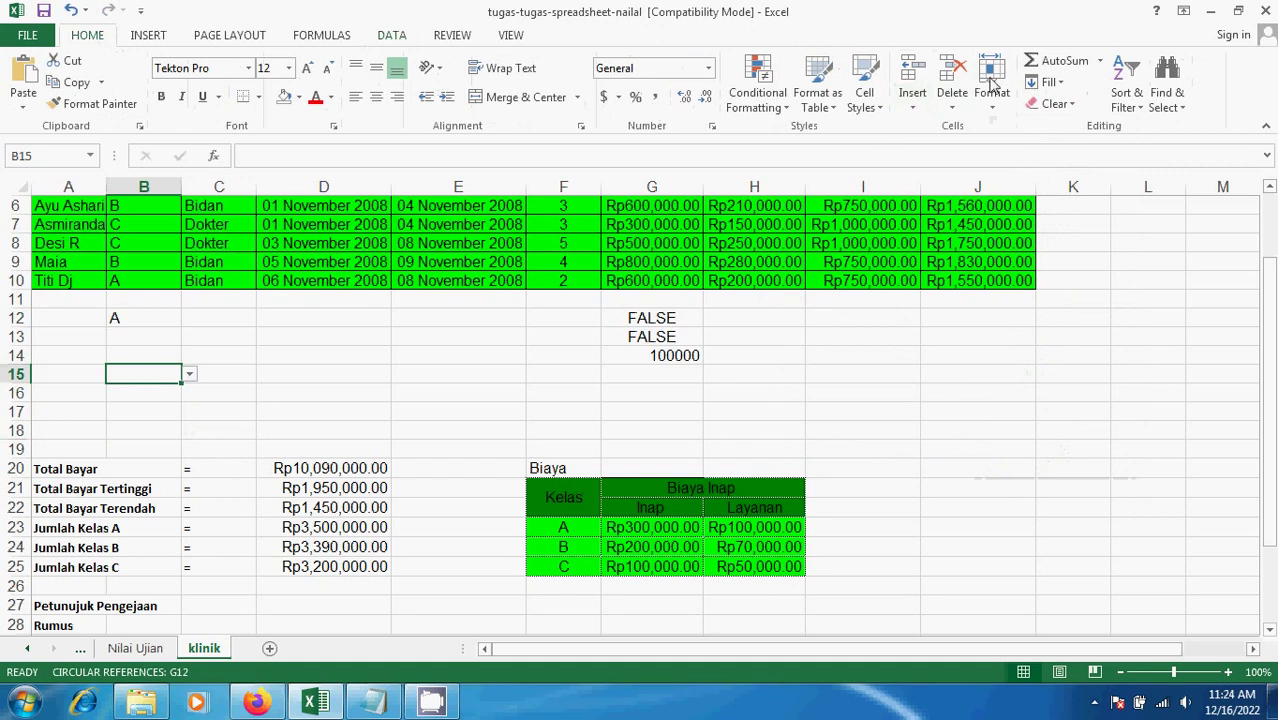
click(985, 110)
click(1025, 434)
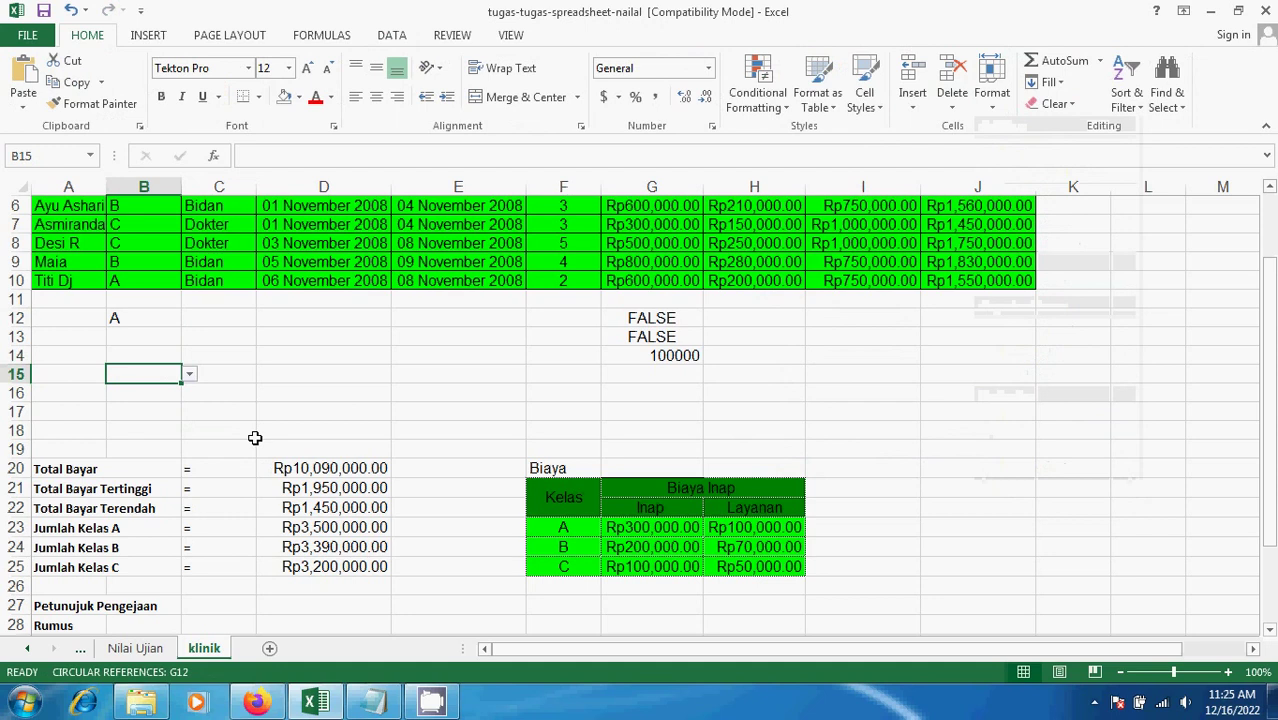
click(992, 95)
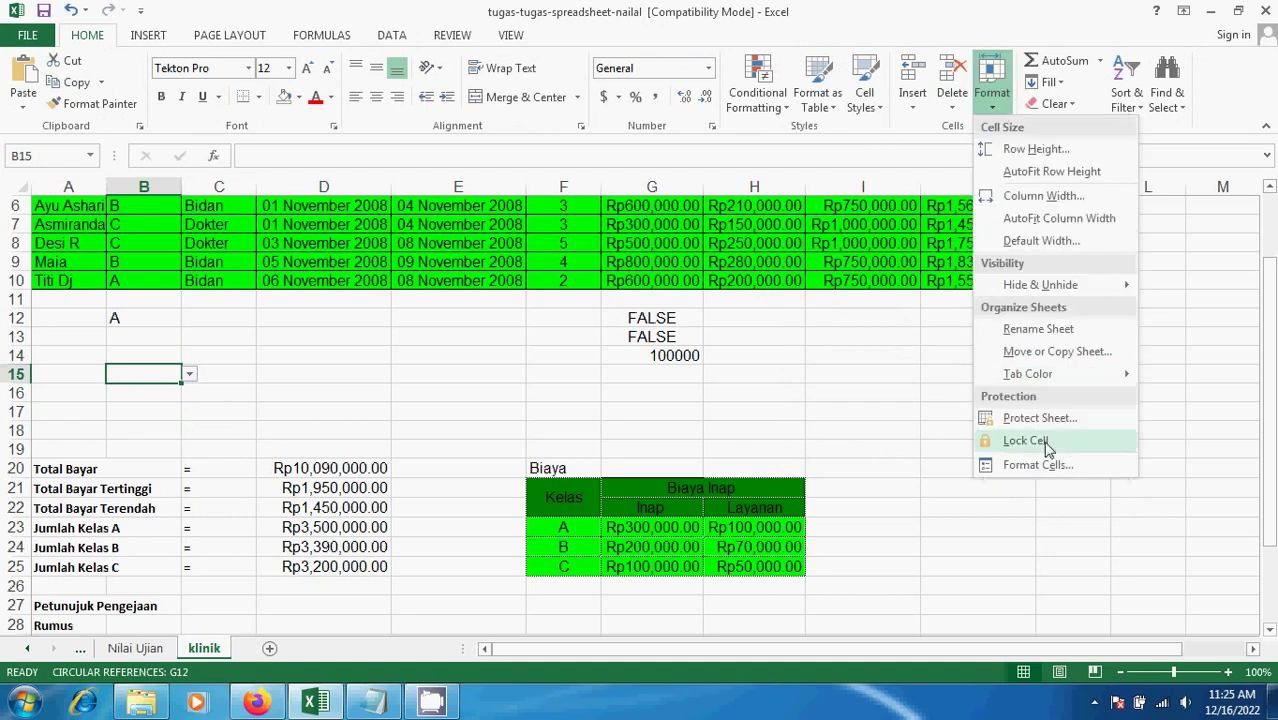
click(187, 649)
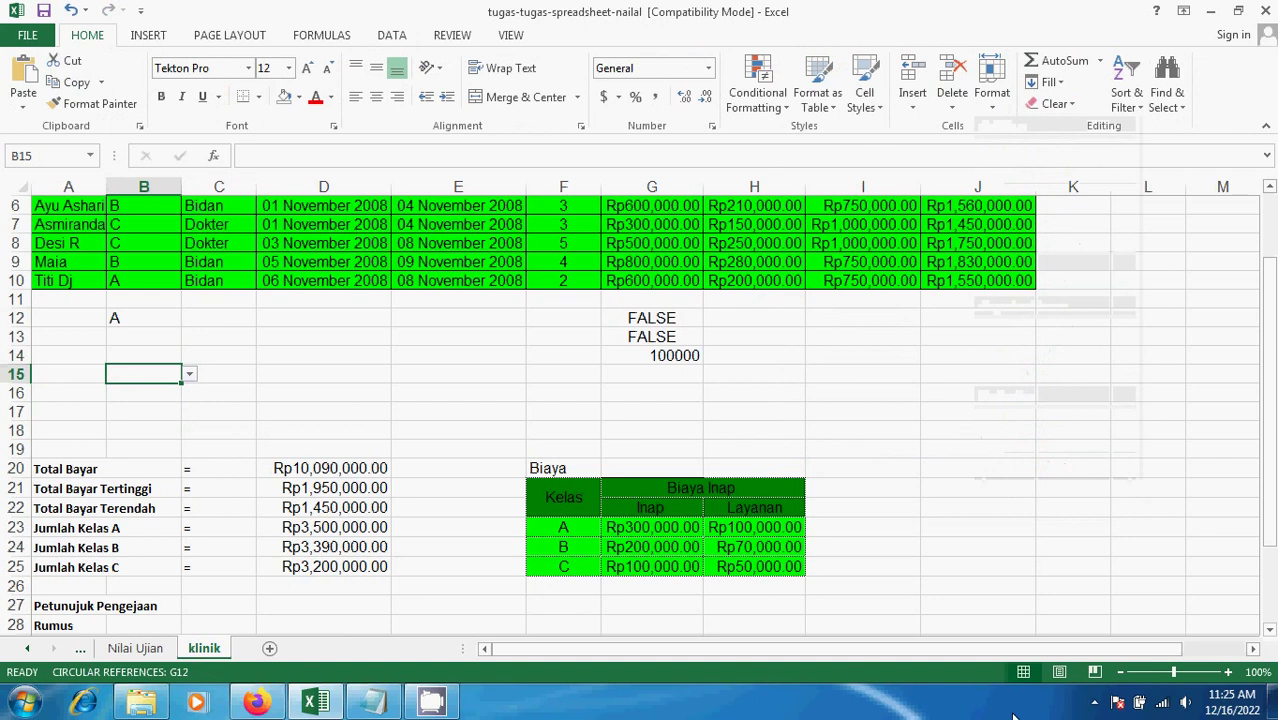
click(1092, 705)
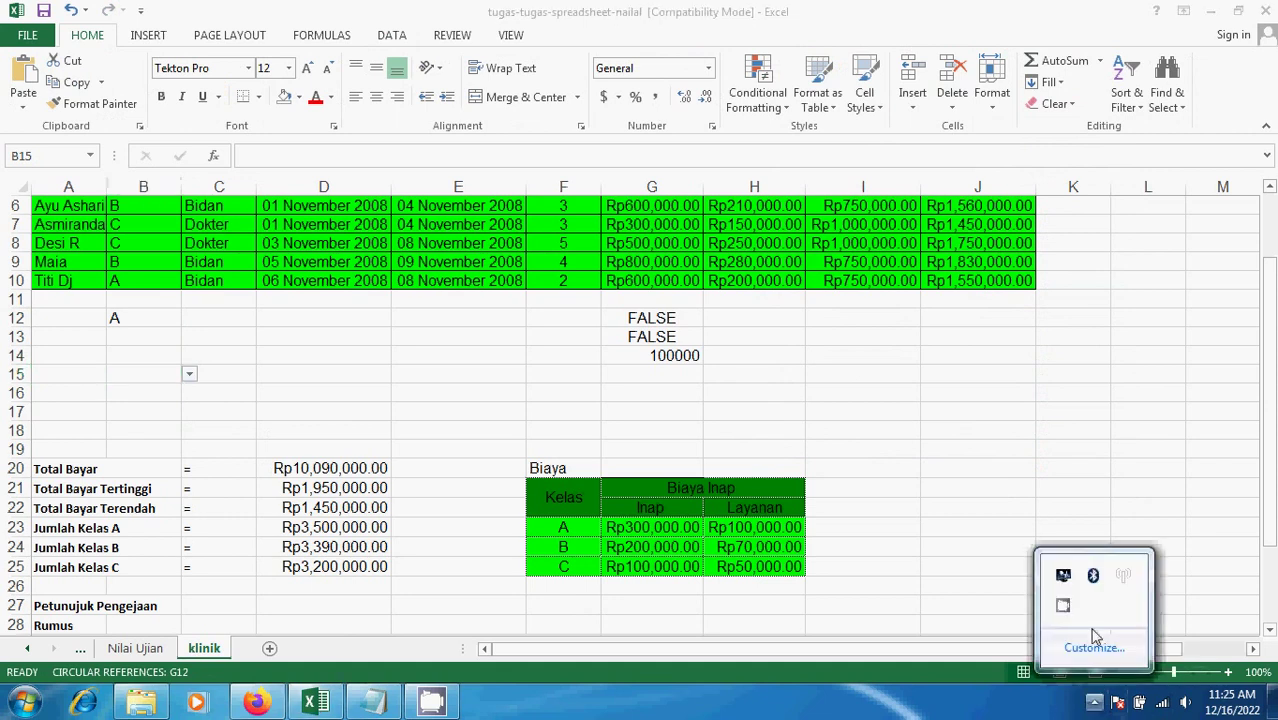
right_click(1065, 607)
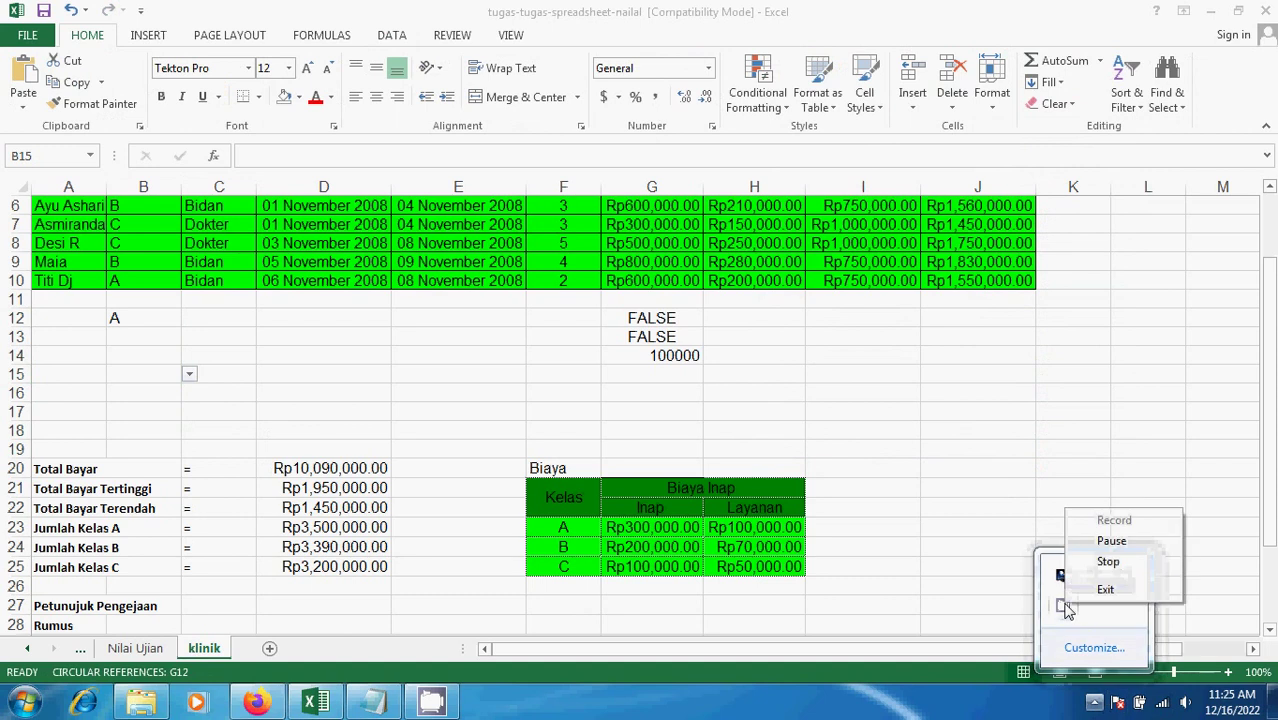